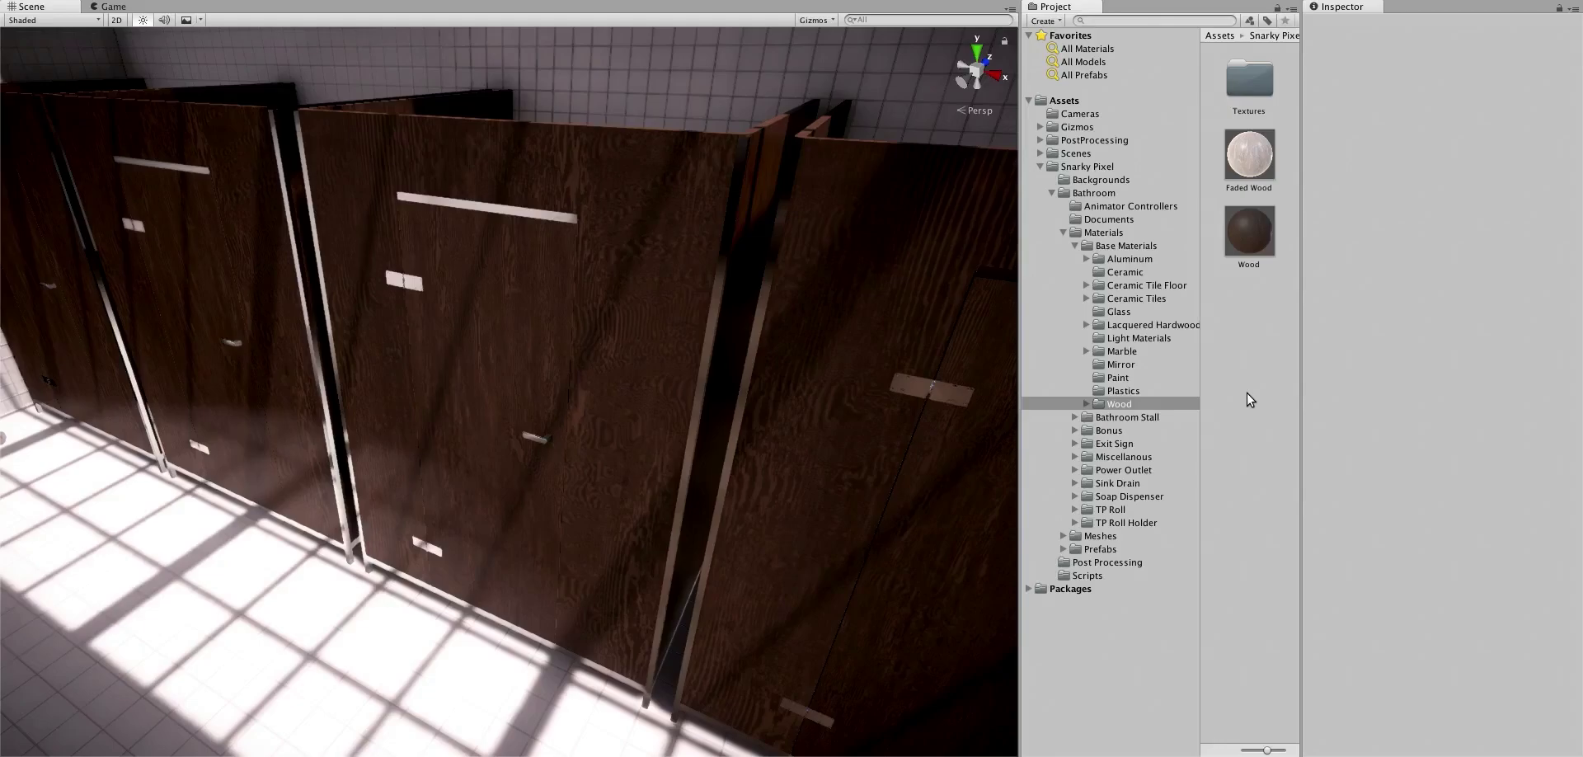
Give the Wood material a smoothness of about 1 and a neutral grey 6D6D6D albedo.
click(1254, 233)
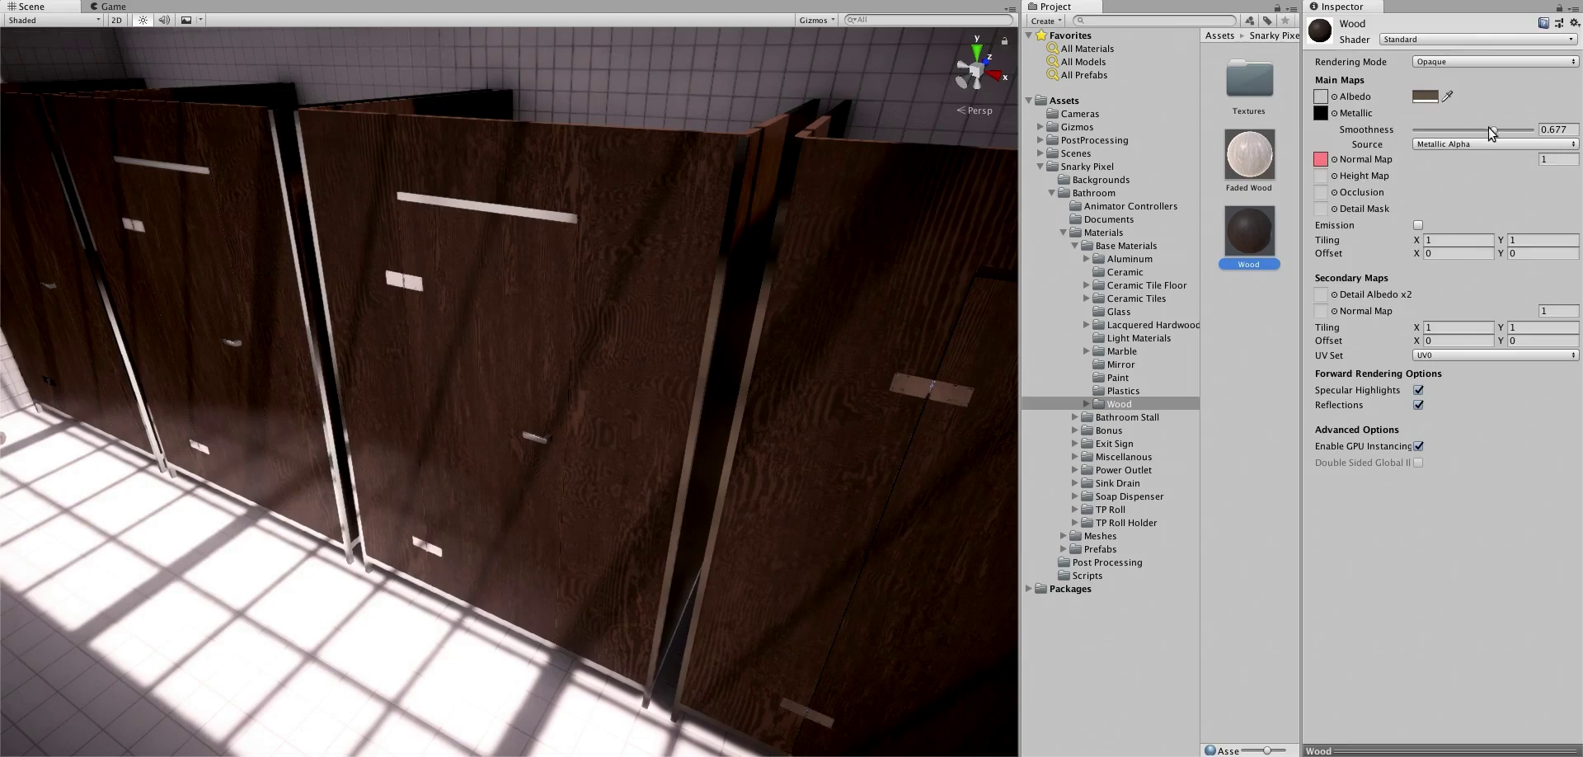
drag(1492, 129, 1554, 134)
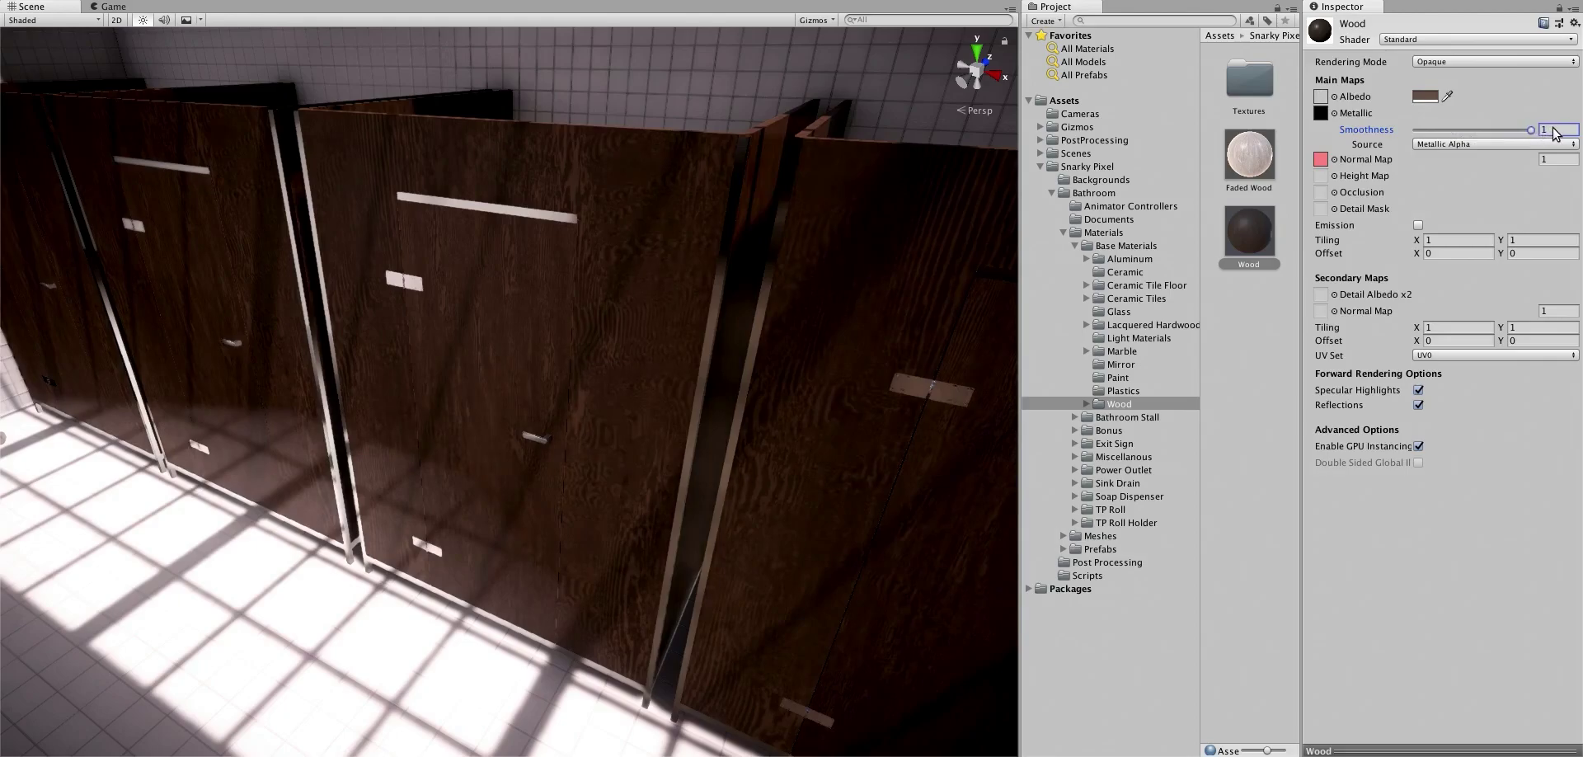
click(1425, 96)
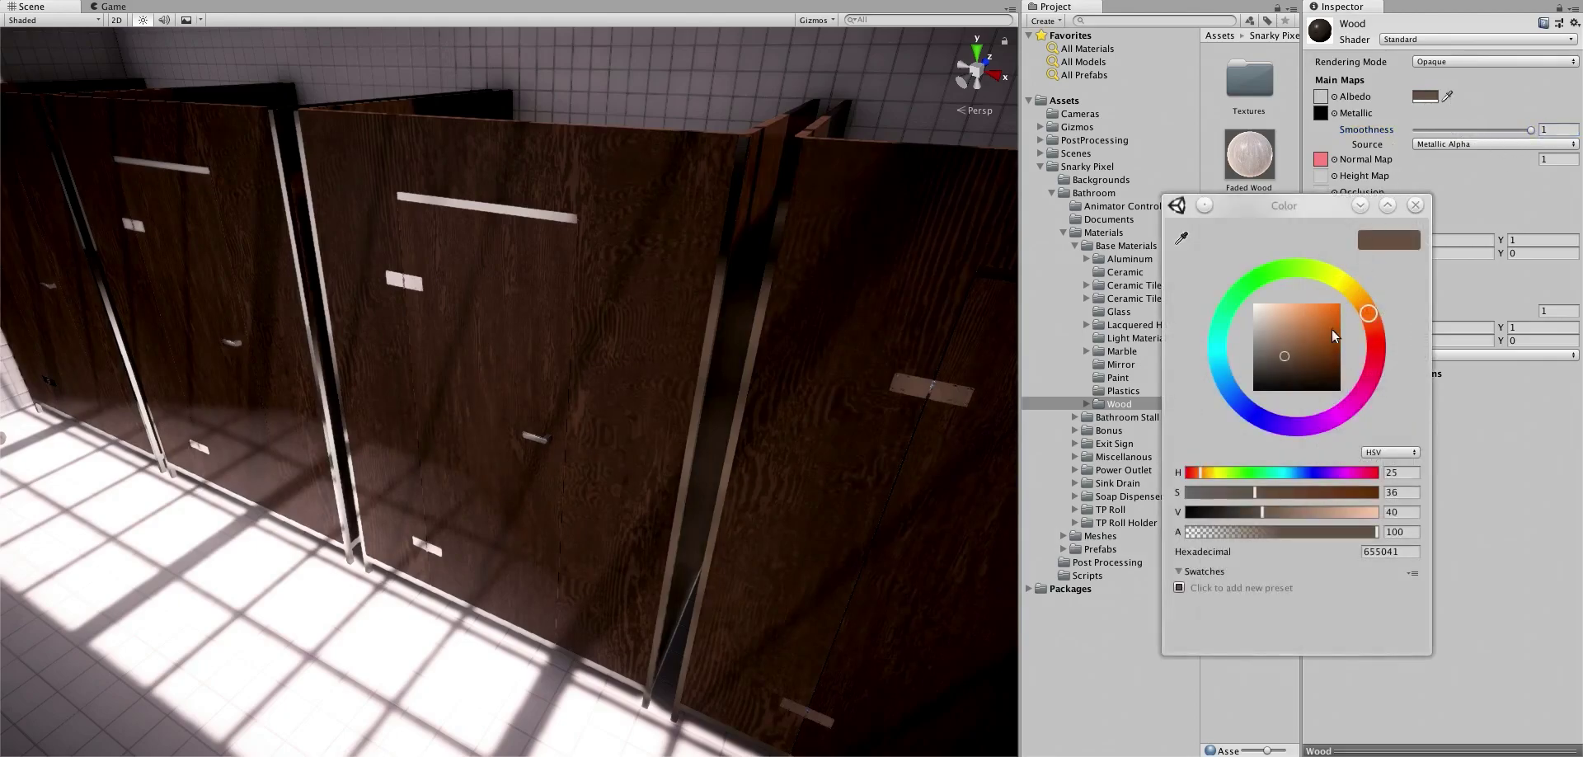
mouse_move(1371, 320)
mouse_down()
mouse_move(1284, 399)
mouse_move(1363, 388)
mouse_up()
click(1288, 349)
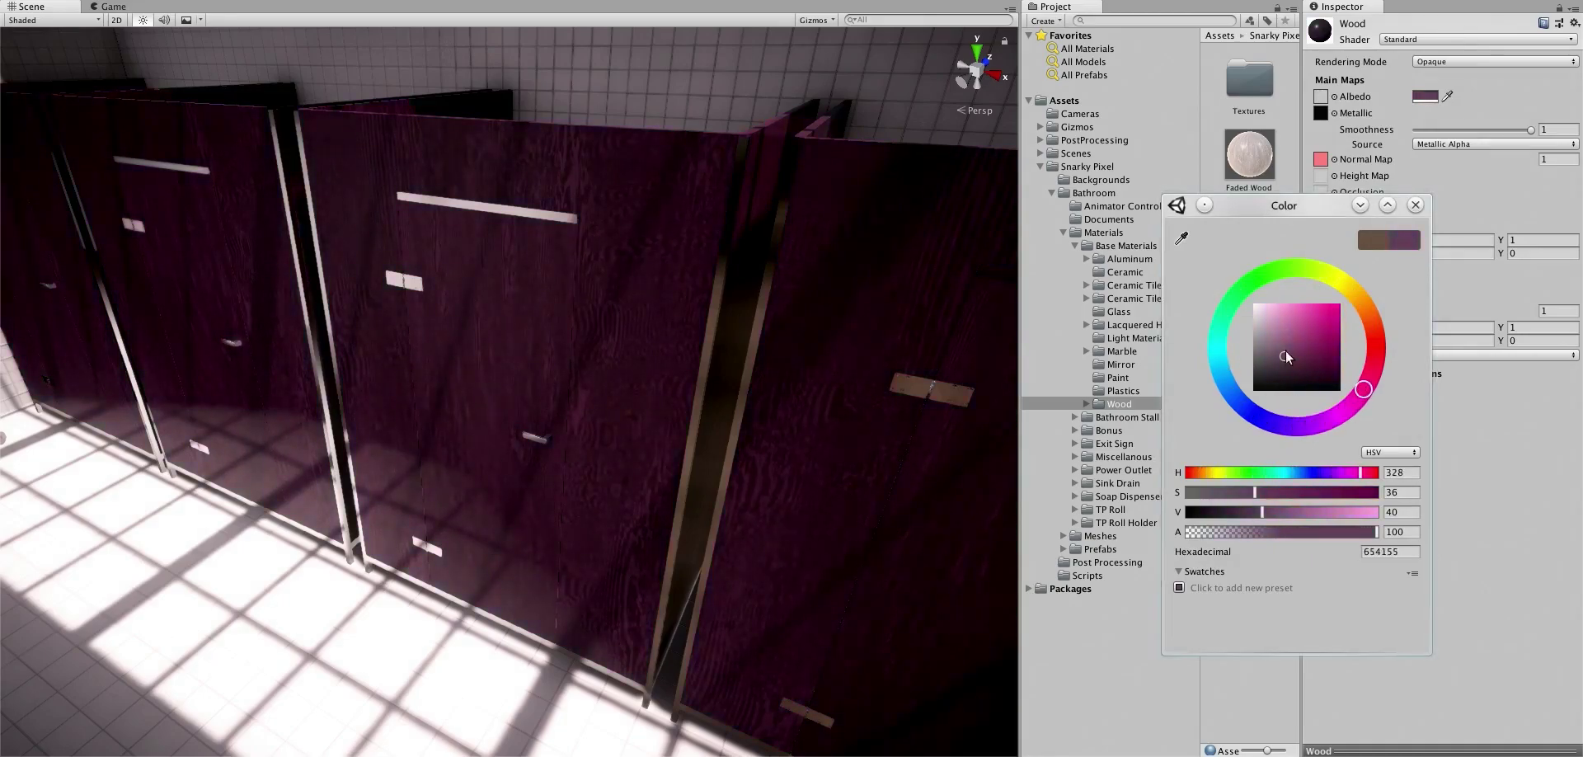
drag(1290, 345, 1229, 352)
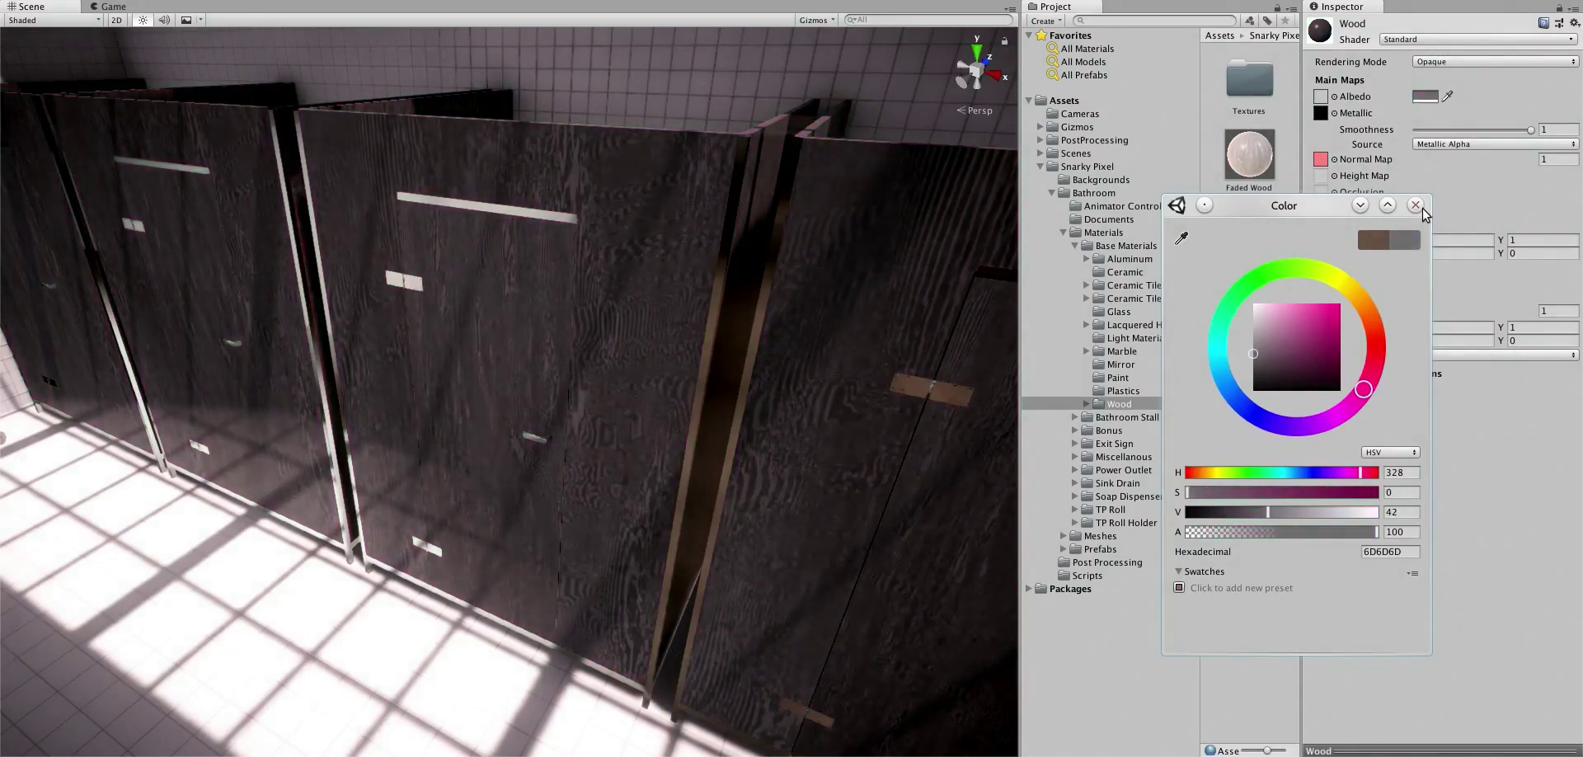
click(1417, 206)
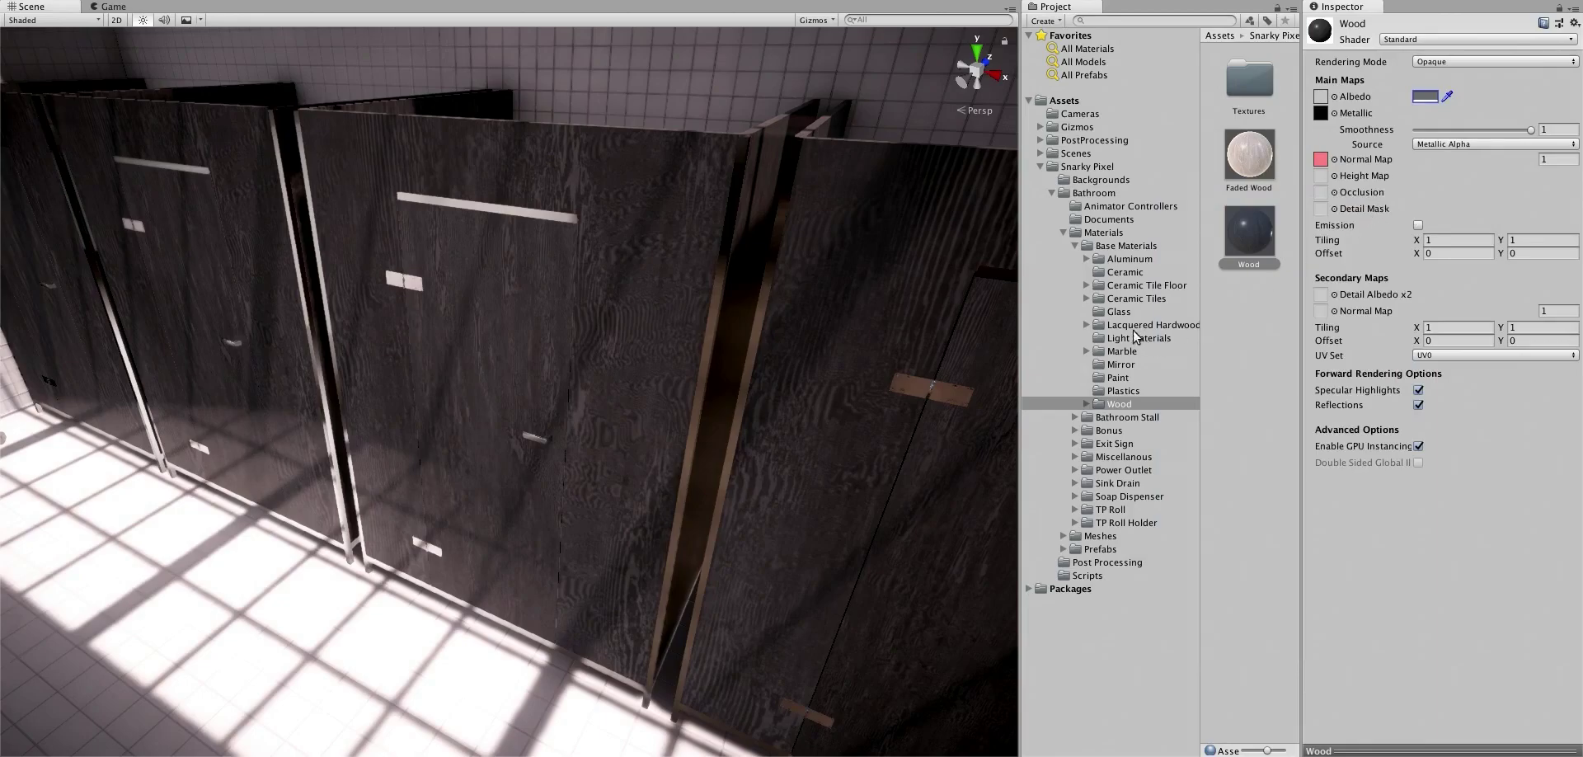
click(1119, 260)
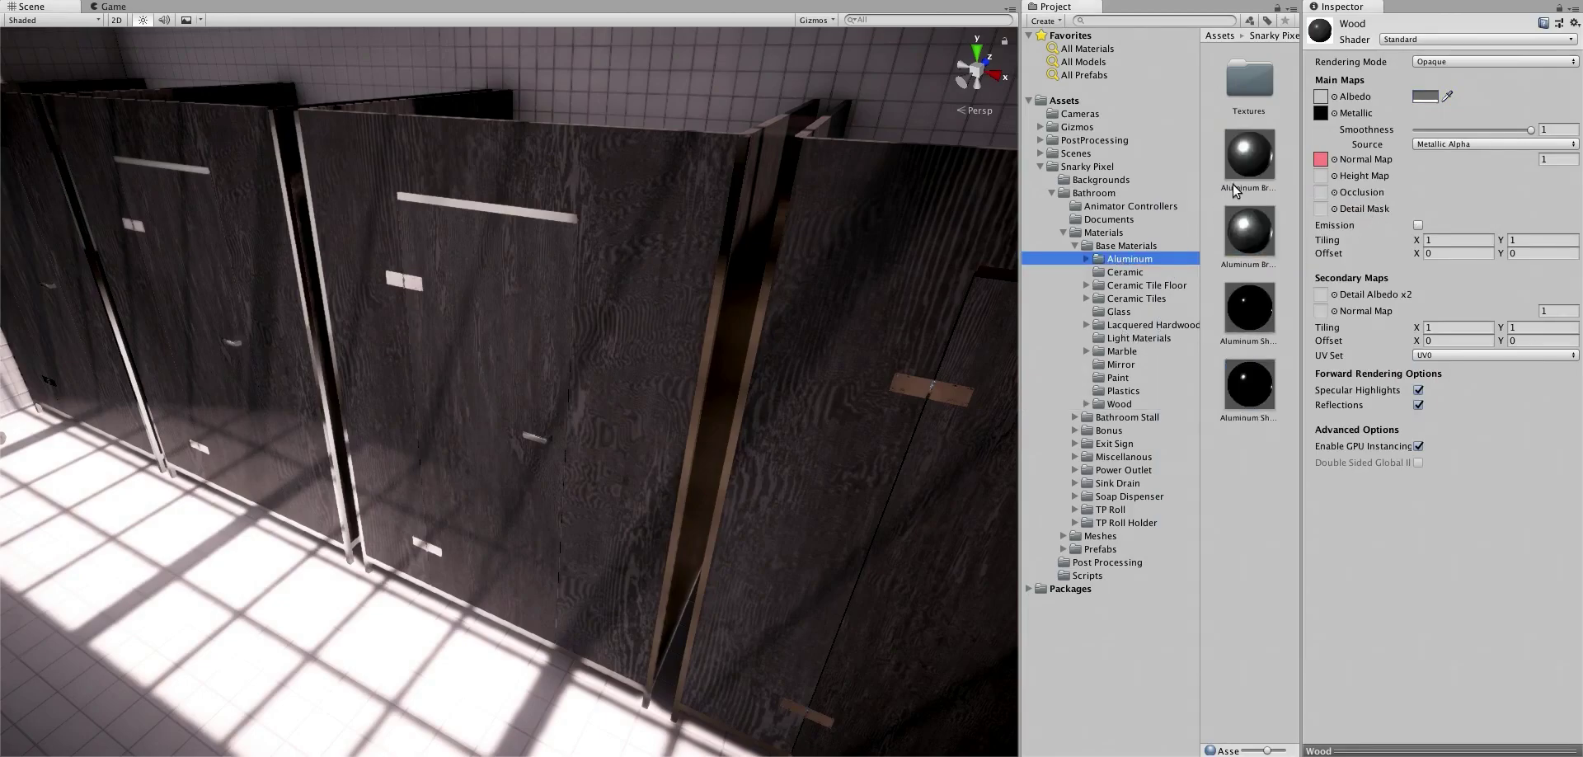
Apply Aluminum Brushed to the centre stall panel and door, then try Black and Soft Peach Paint on the door trim.
drag(1250, 163, 670, 323)
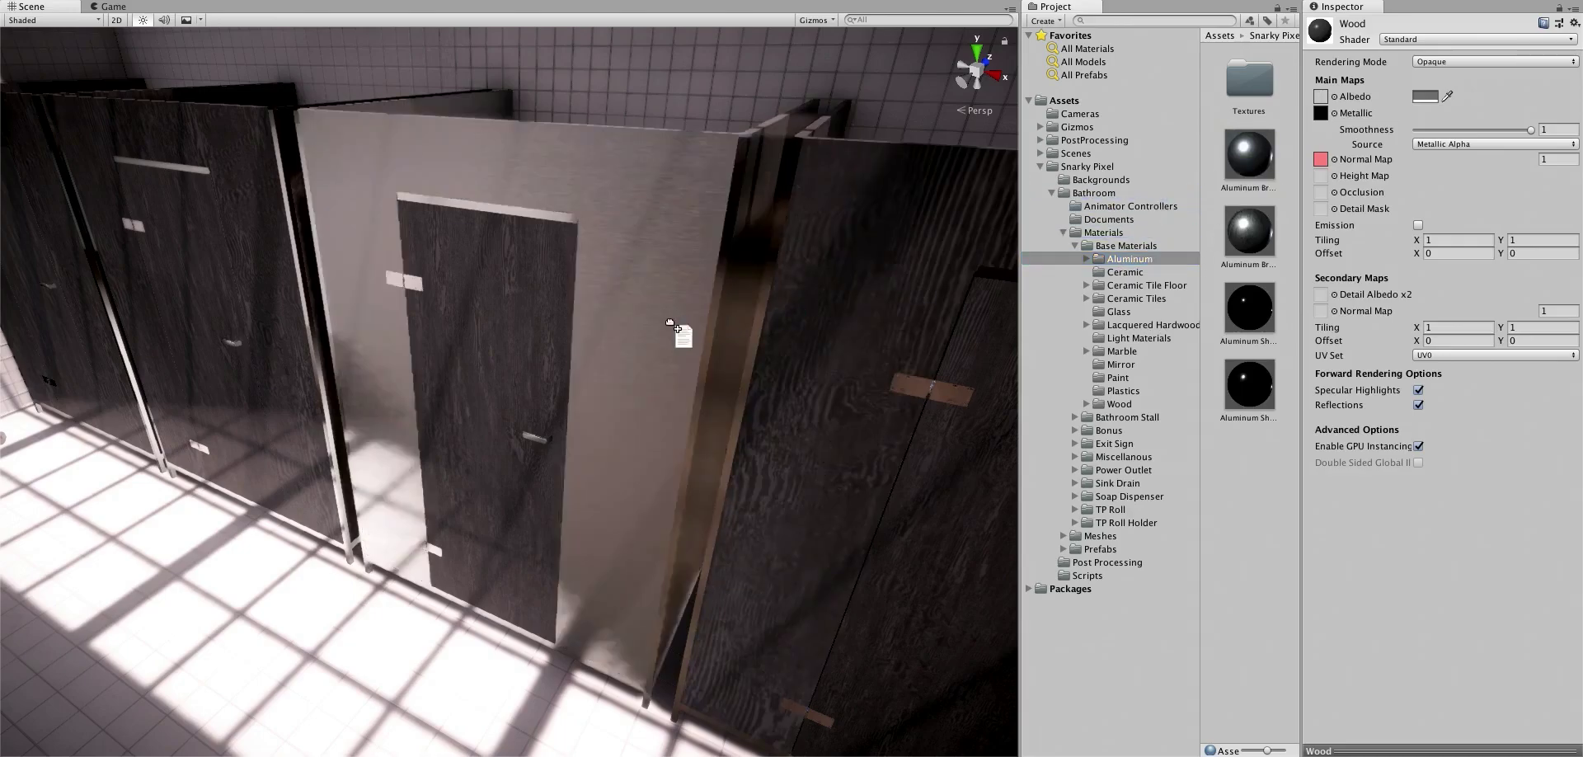
drag(669, 323, 524, 348)
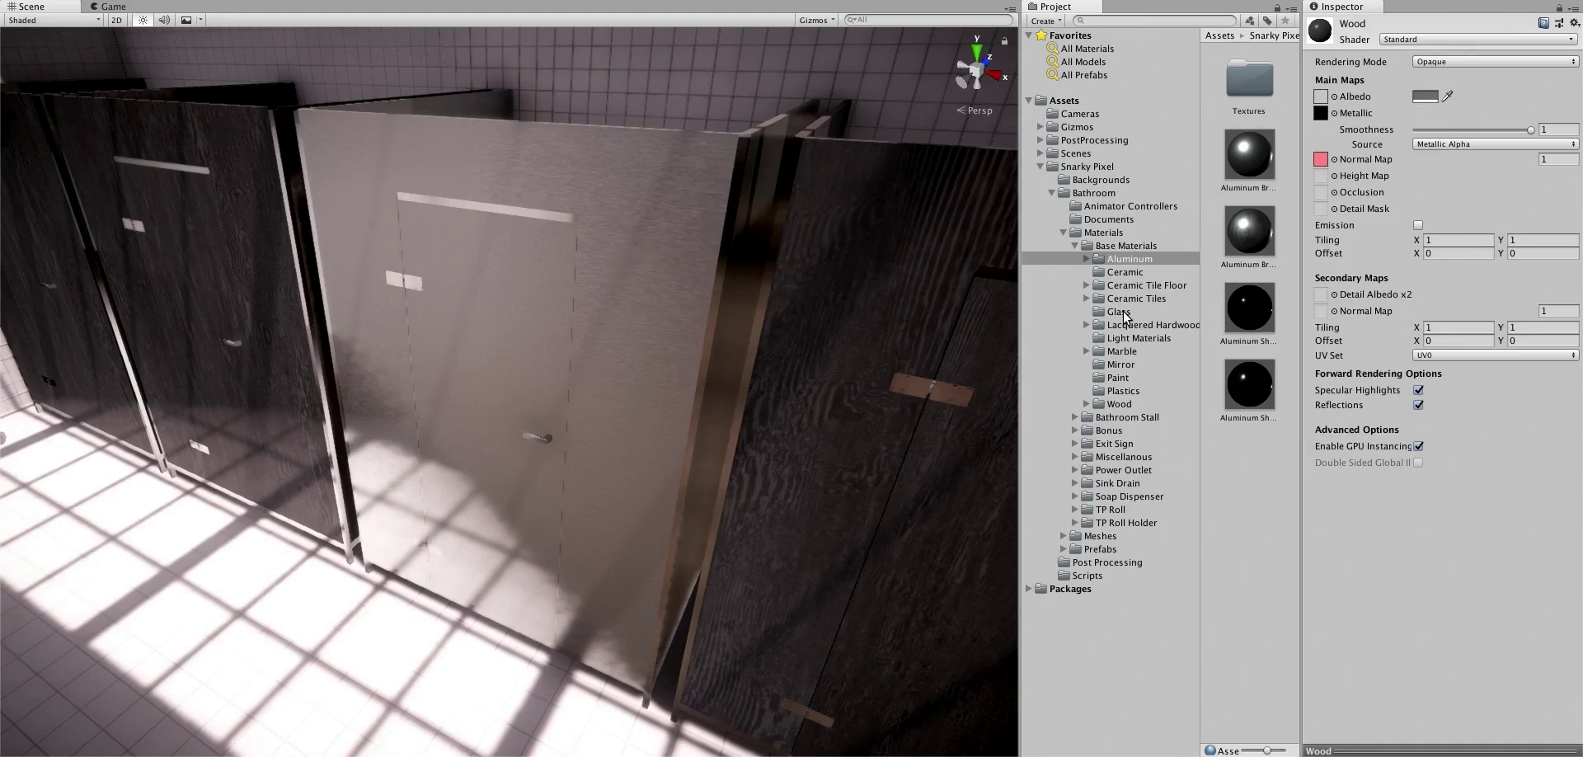
click(1118, 378)
drag(1249, 87, 563, 219)
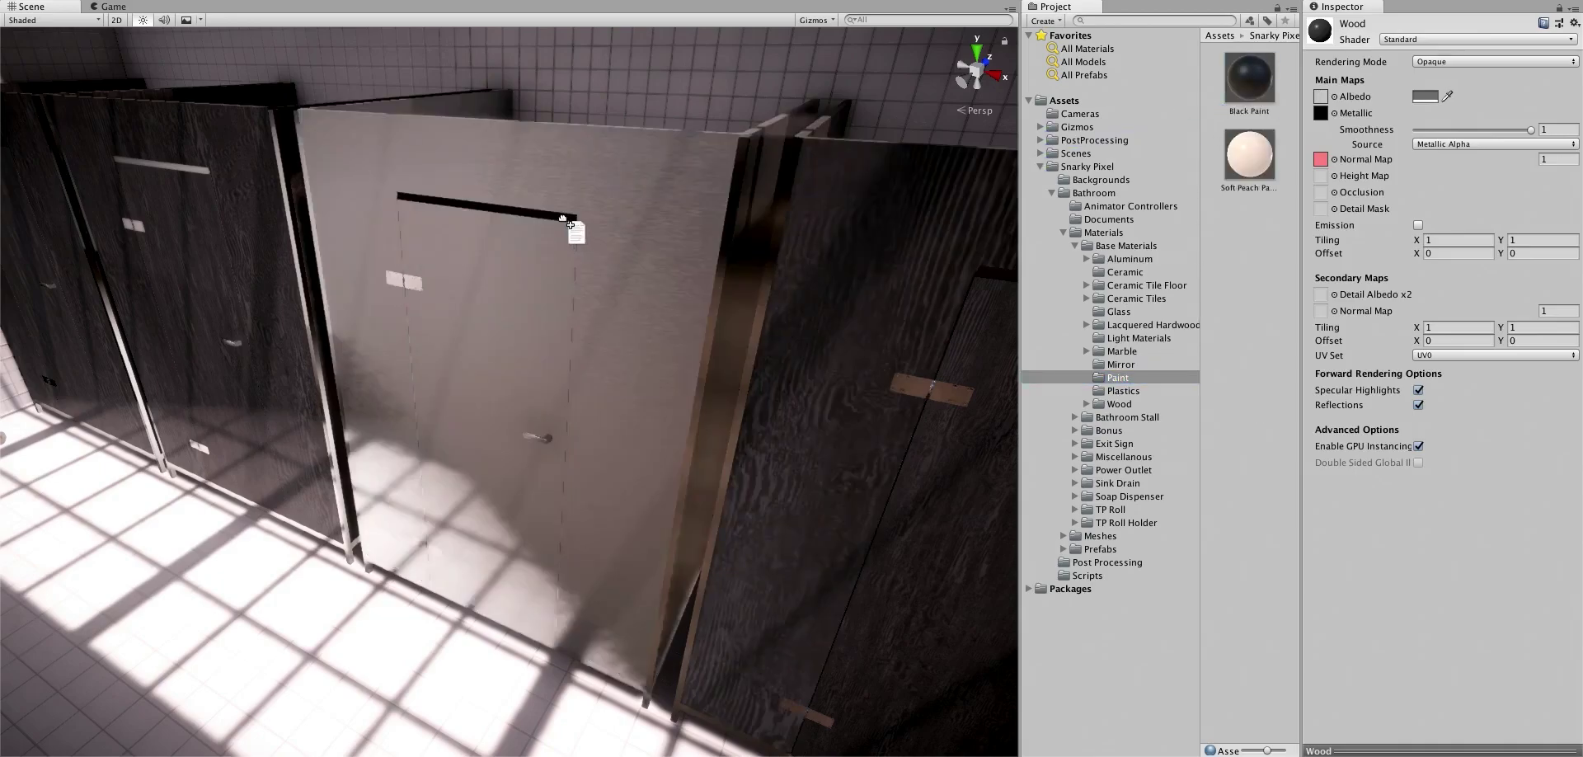
drag(565, 219, 728, 225)
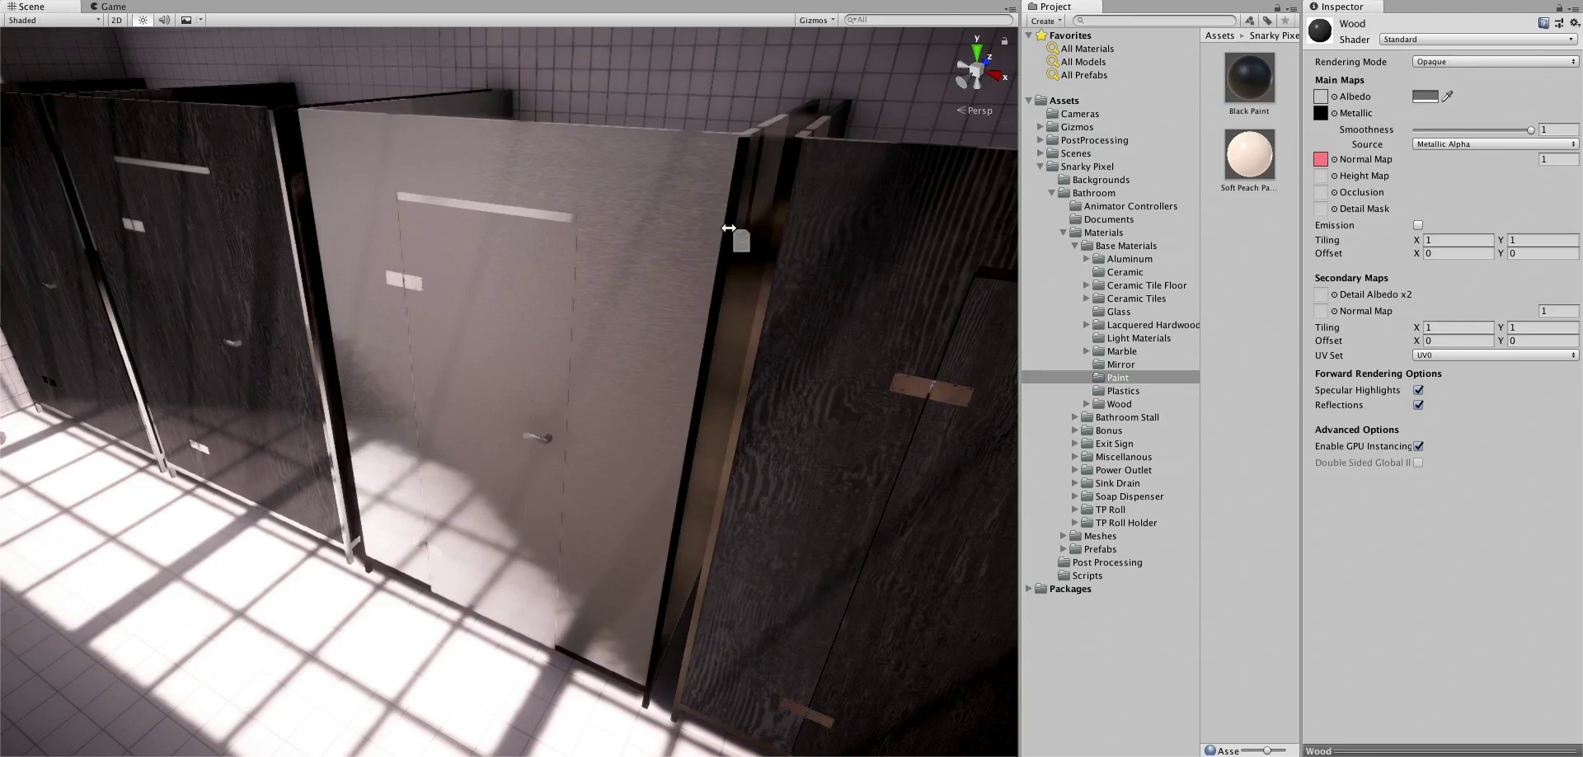
drag(1249, 154, 727, 233)
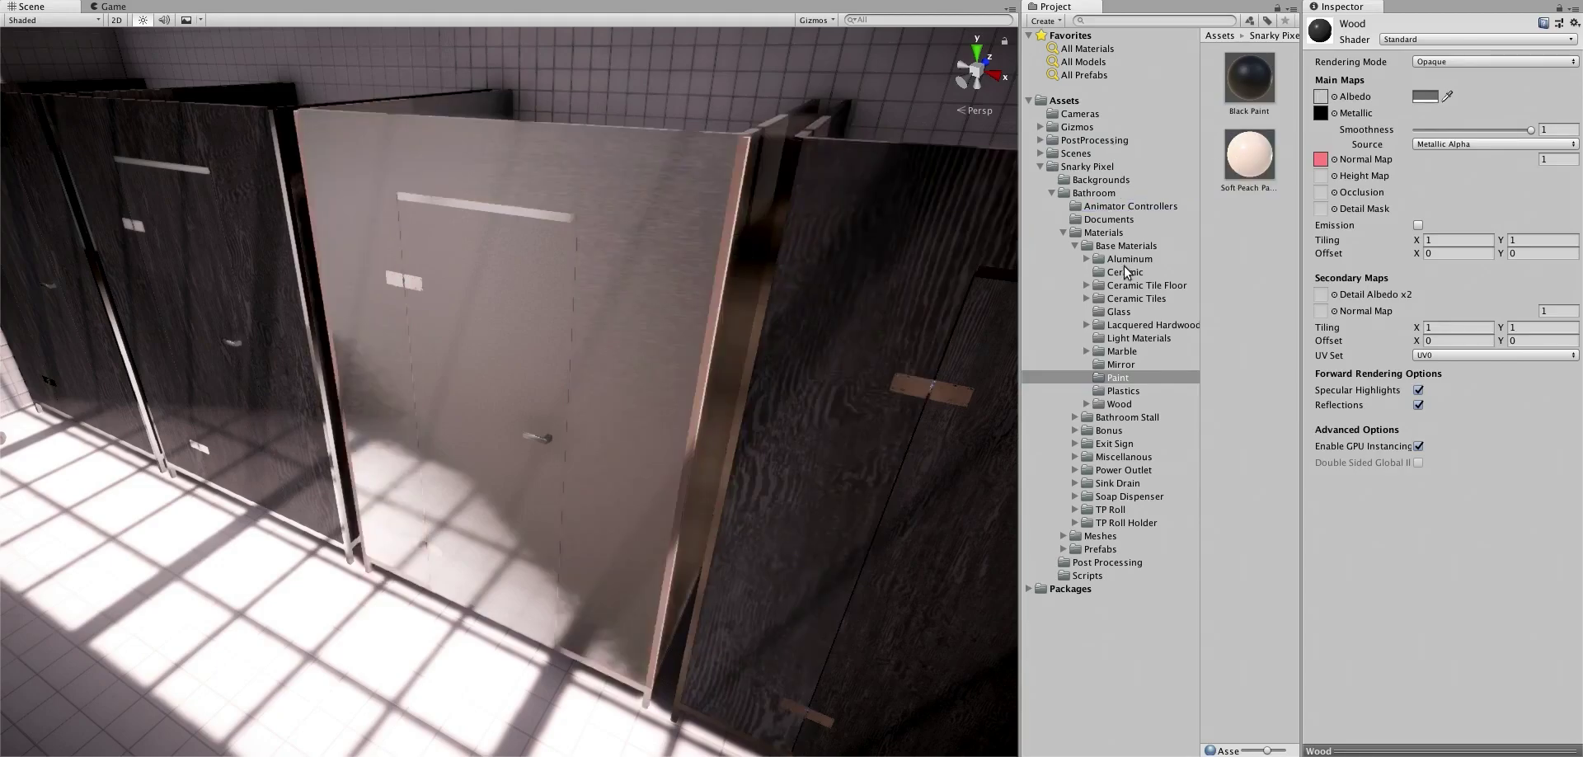
Make the door's edge trim and latch pieces dark Matte Plastic.
click(1119, 392)
drag(1253, 165, 743, 193)
drag(1262, 163, 486, 616)
drag(1250, 155, 552, 221)
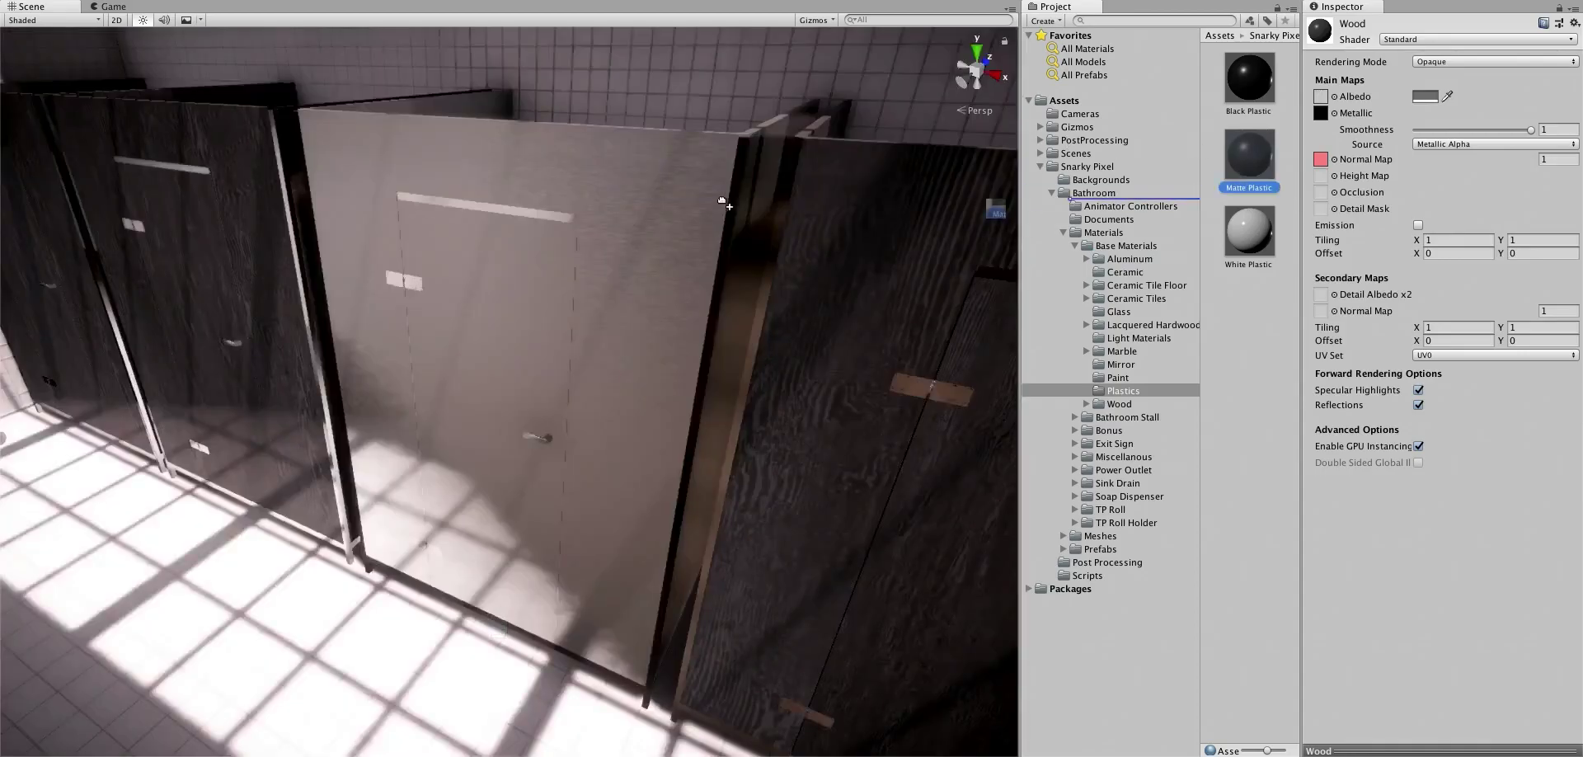
mouse_move(1250, 155)
mouse_down()
mouse_move(550, 429)
mouse_move(548, 445)
mouse_up()
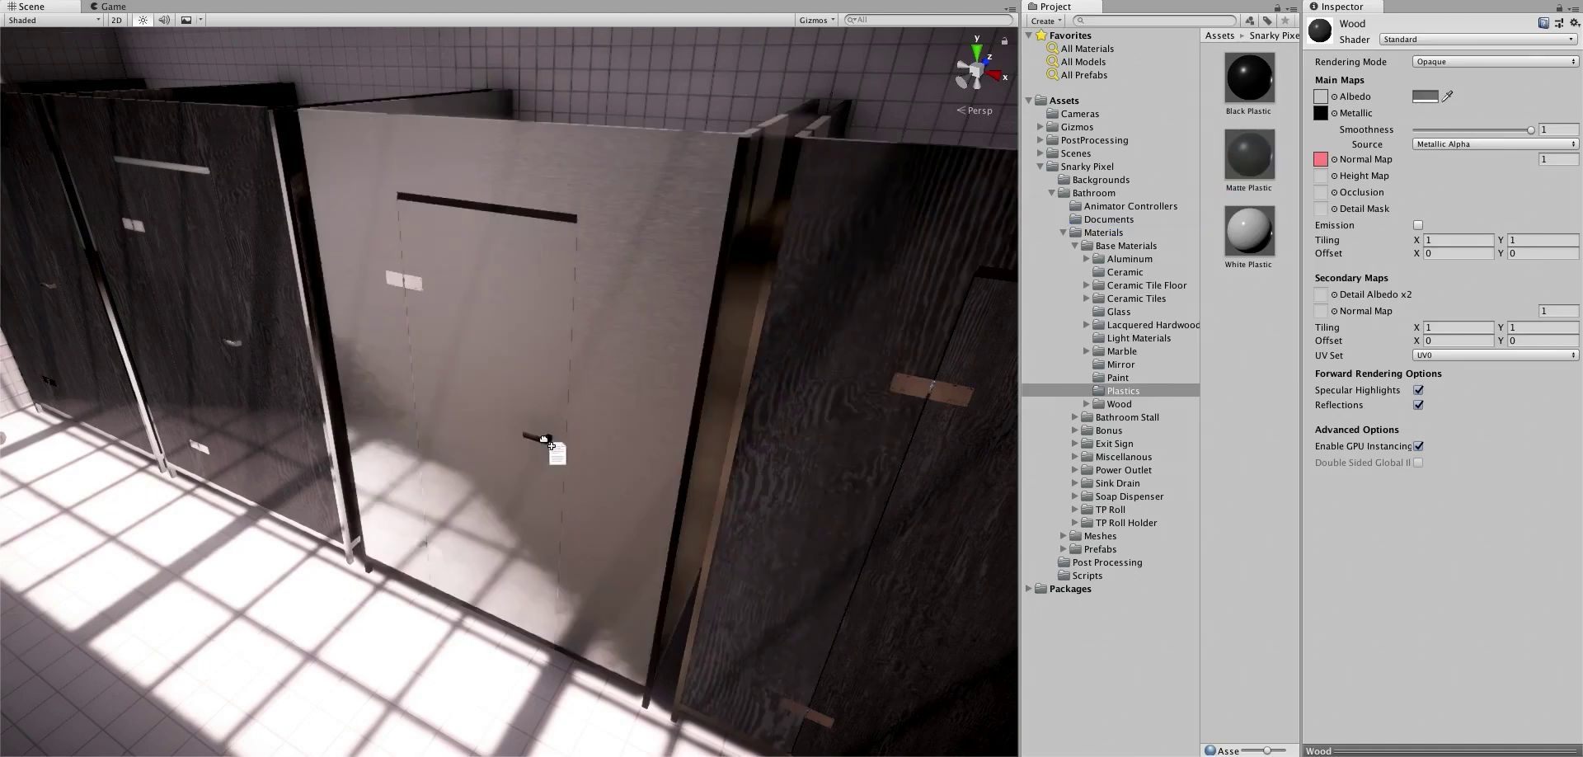
drag(1245, 165, 413, 285)
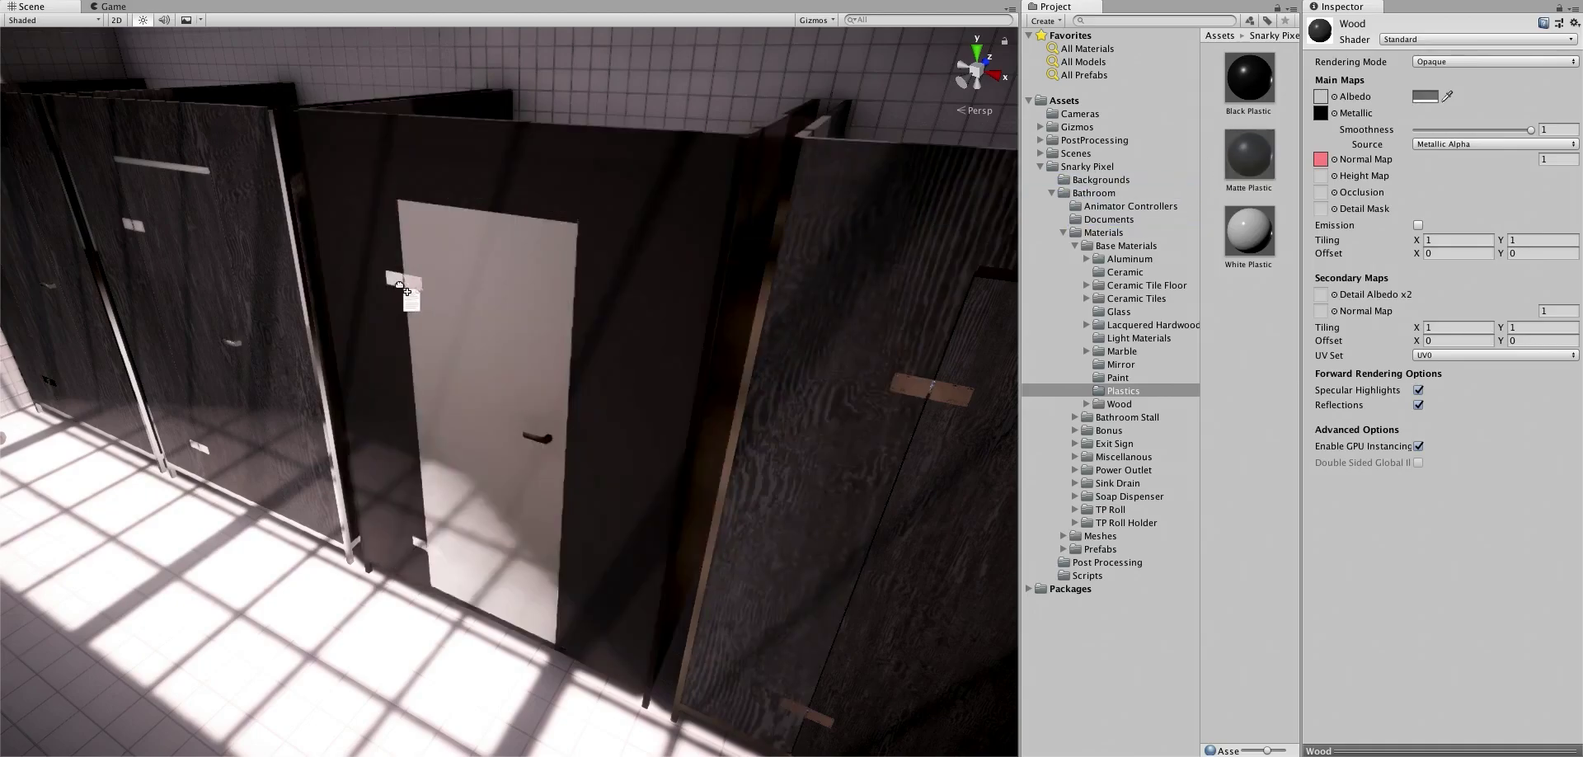
drag(1233, 145, 431, 291)
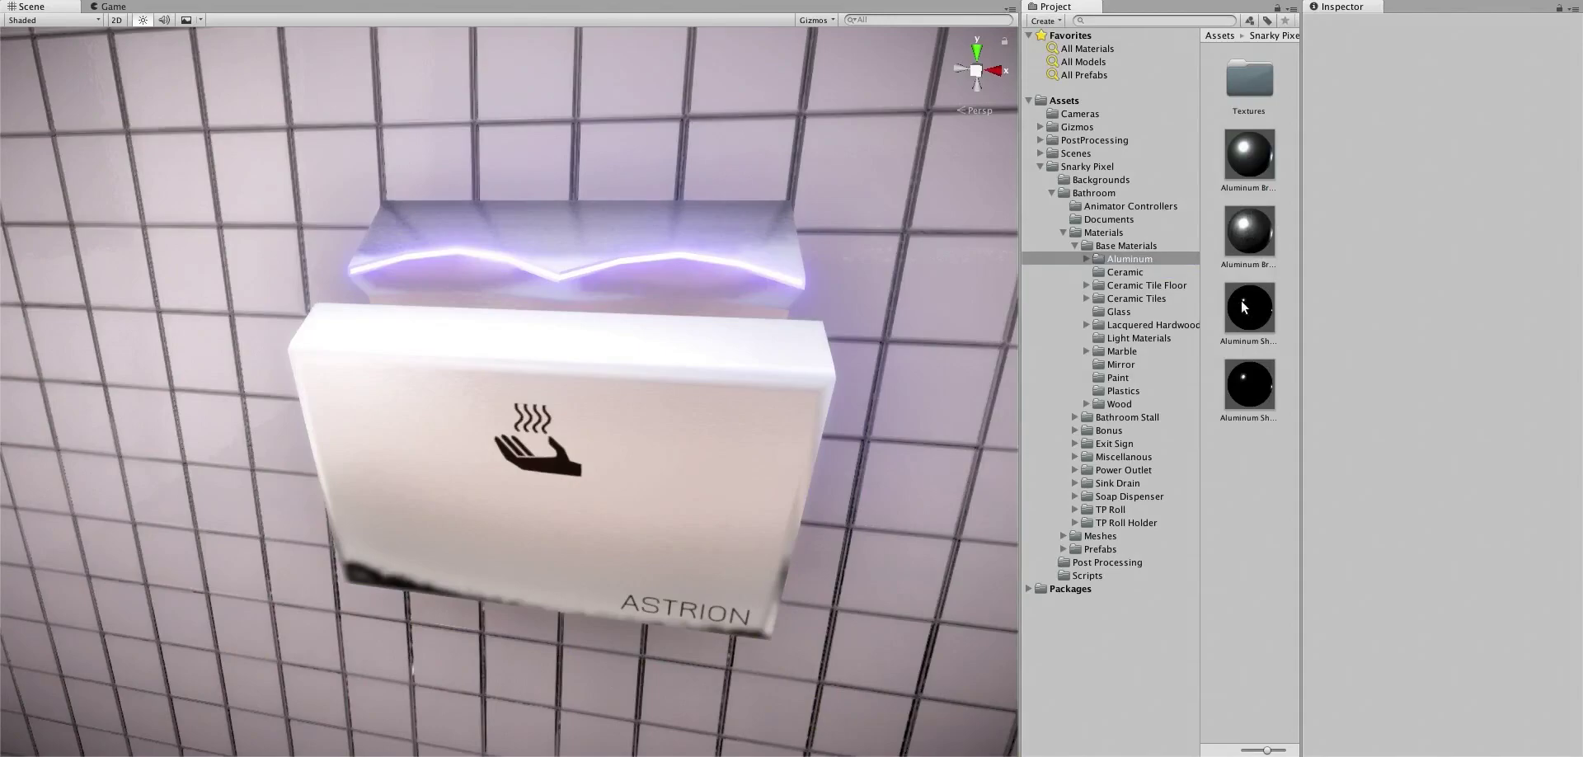
Try aluminium, wood and plastic finishes on the hand dryer, settling on Matte Plastic for its body.
drag(1252, 311, 755, 426)
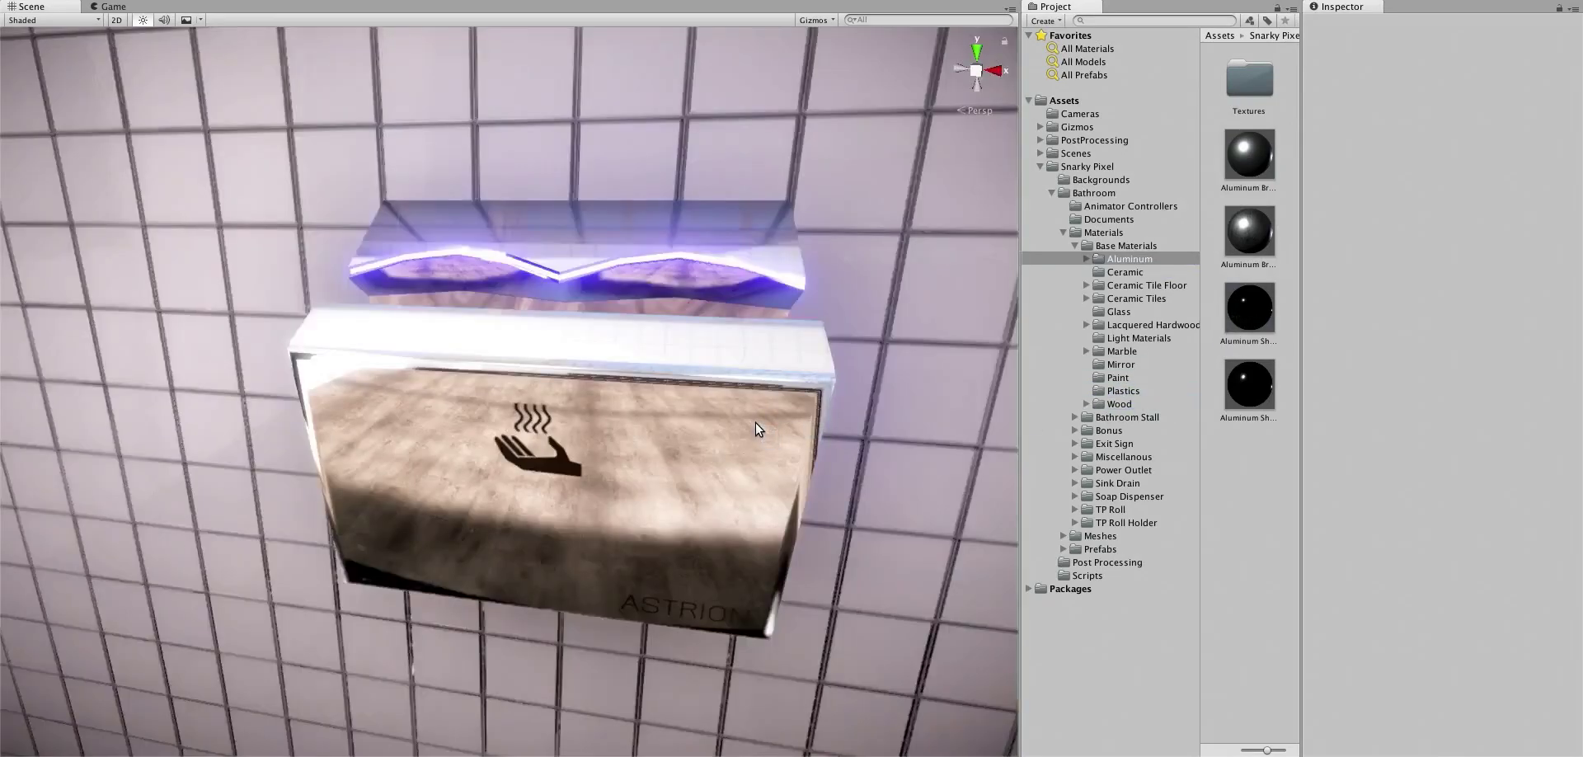
click(1115, 404)
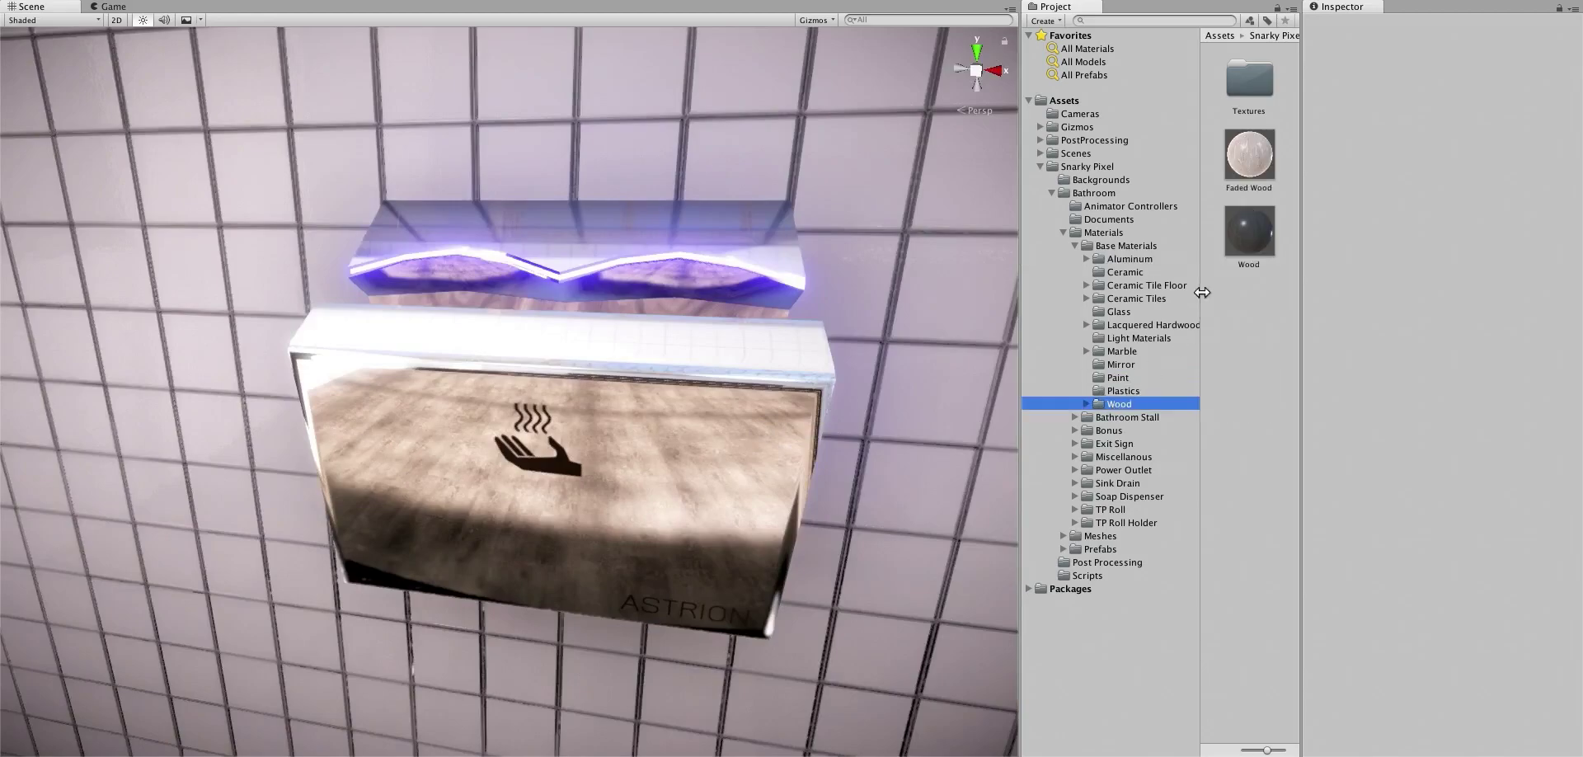
drag(1249, 232, 717, 413)
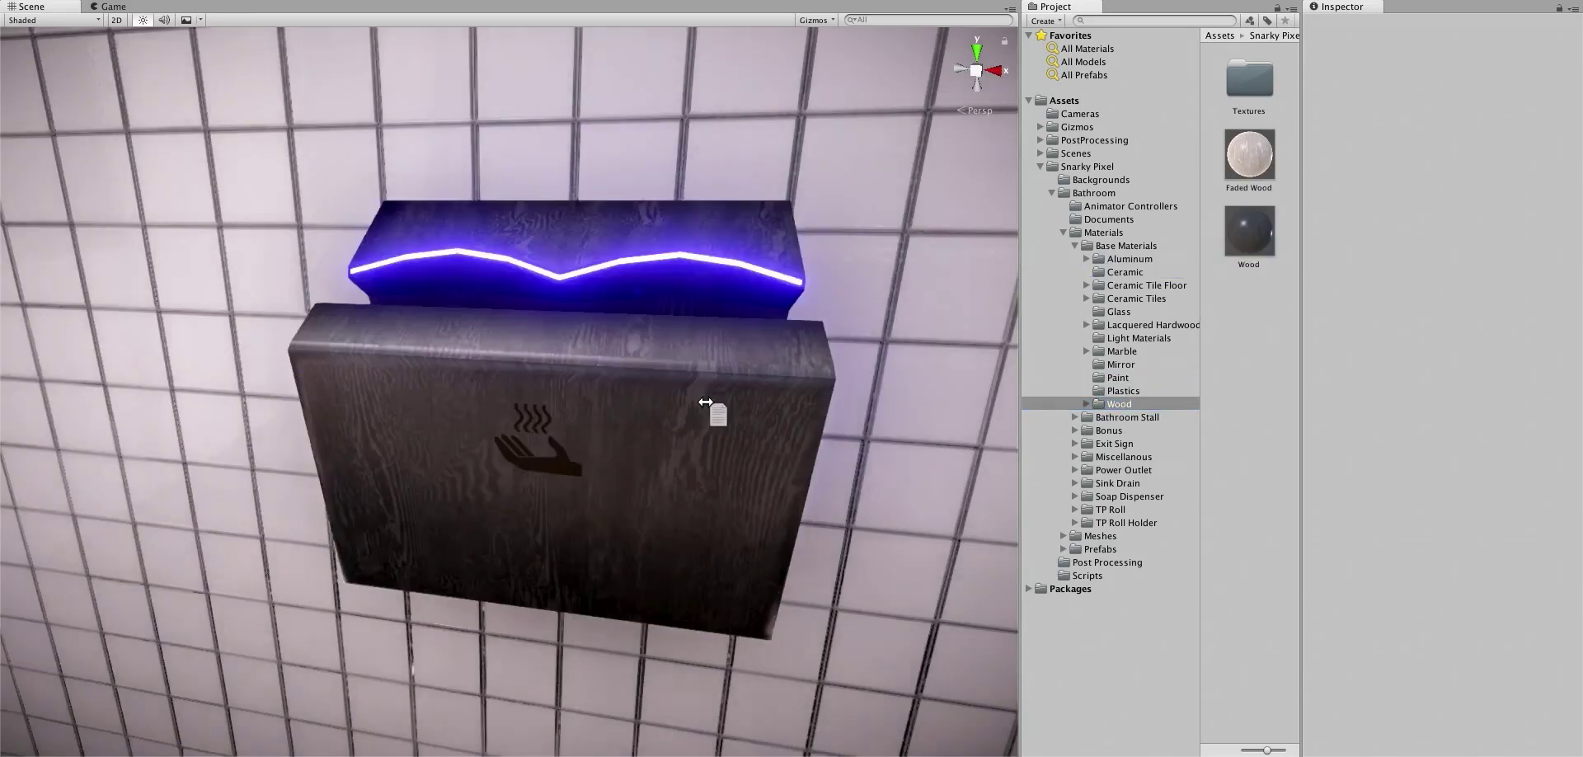
drag(1236, 161, 763, 396)
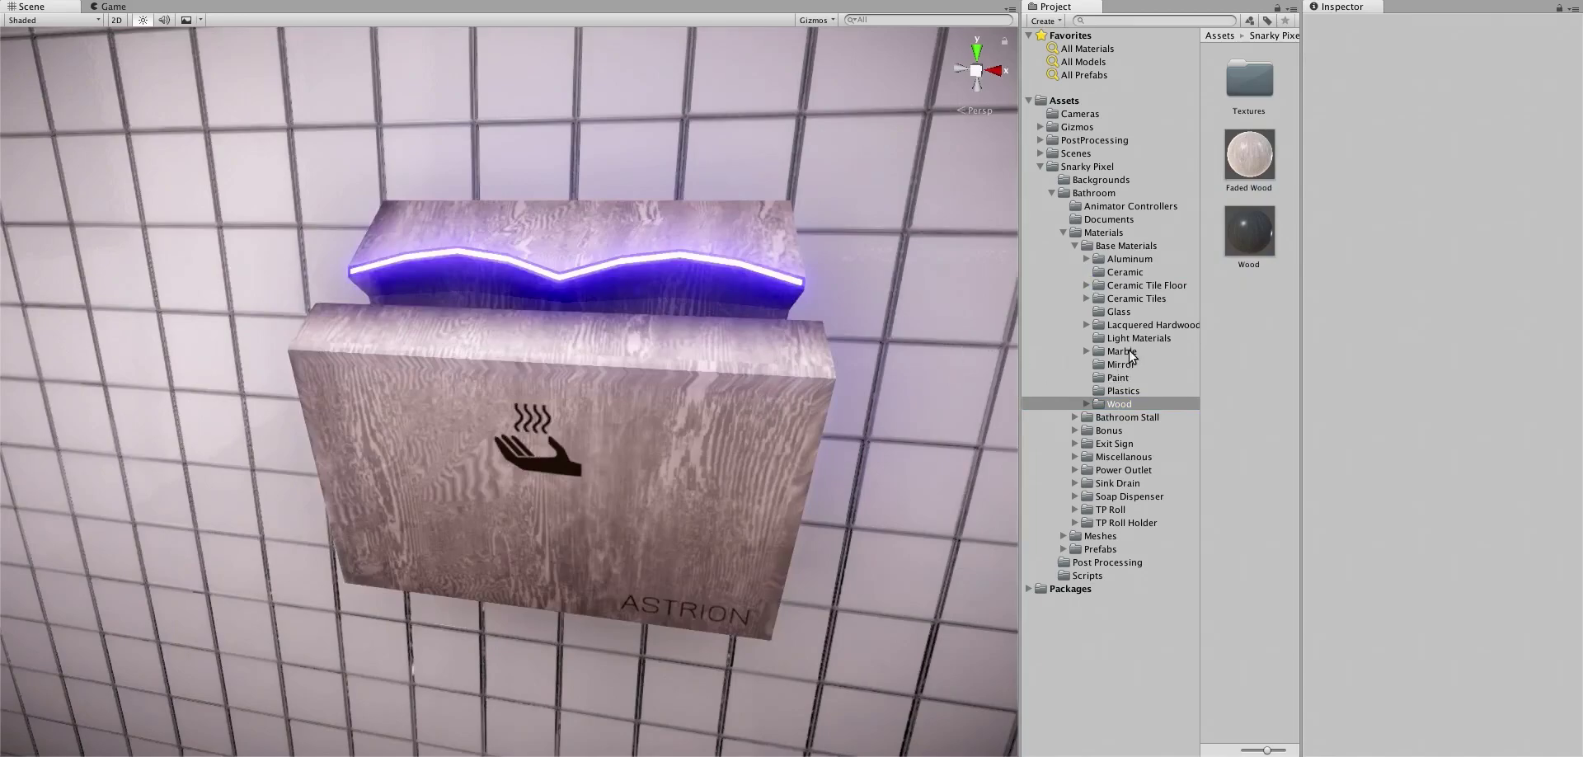
click(1122, 391)
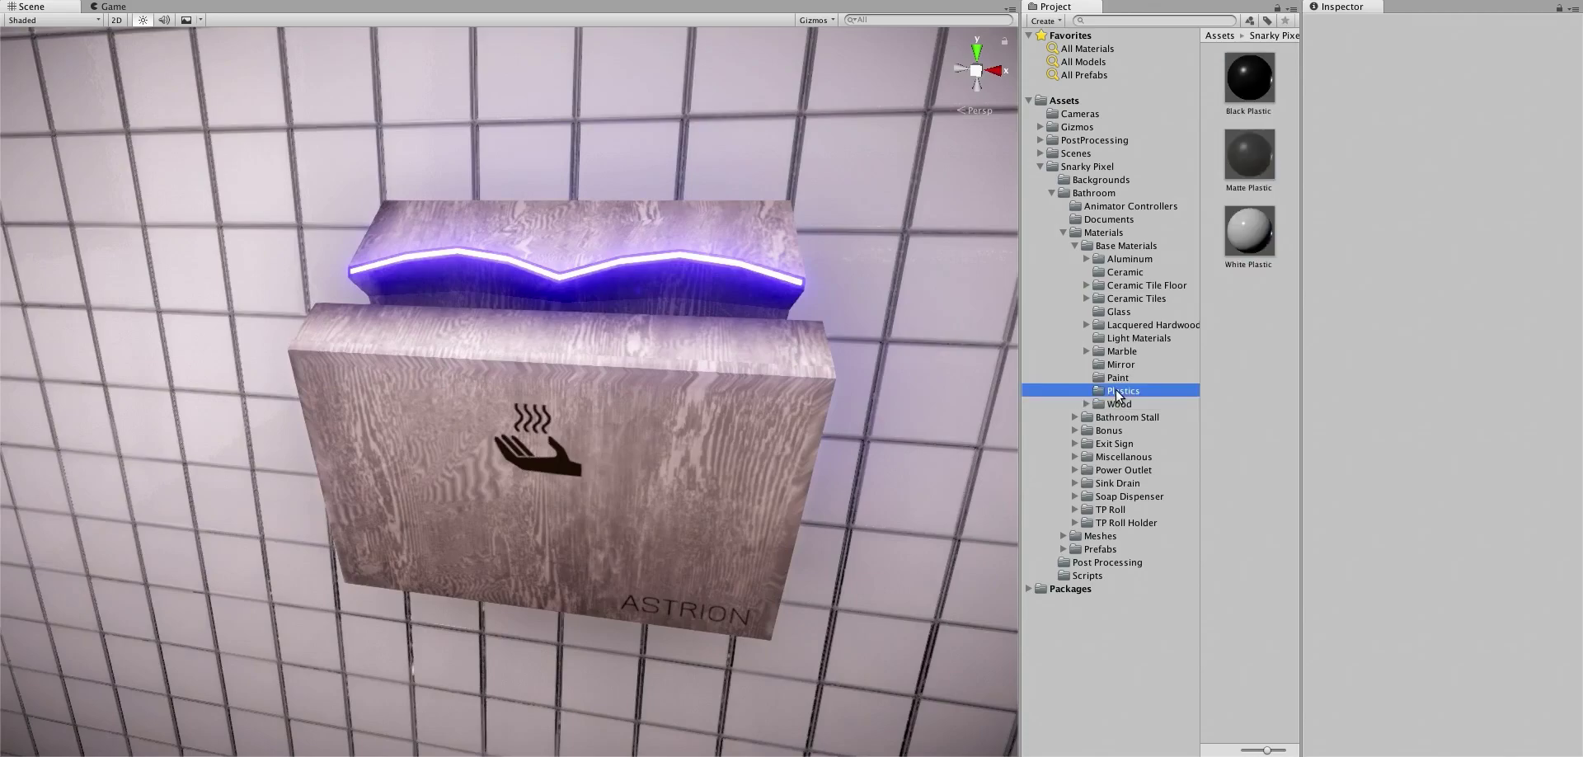
drag(1263, 187, 746, 375)
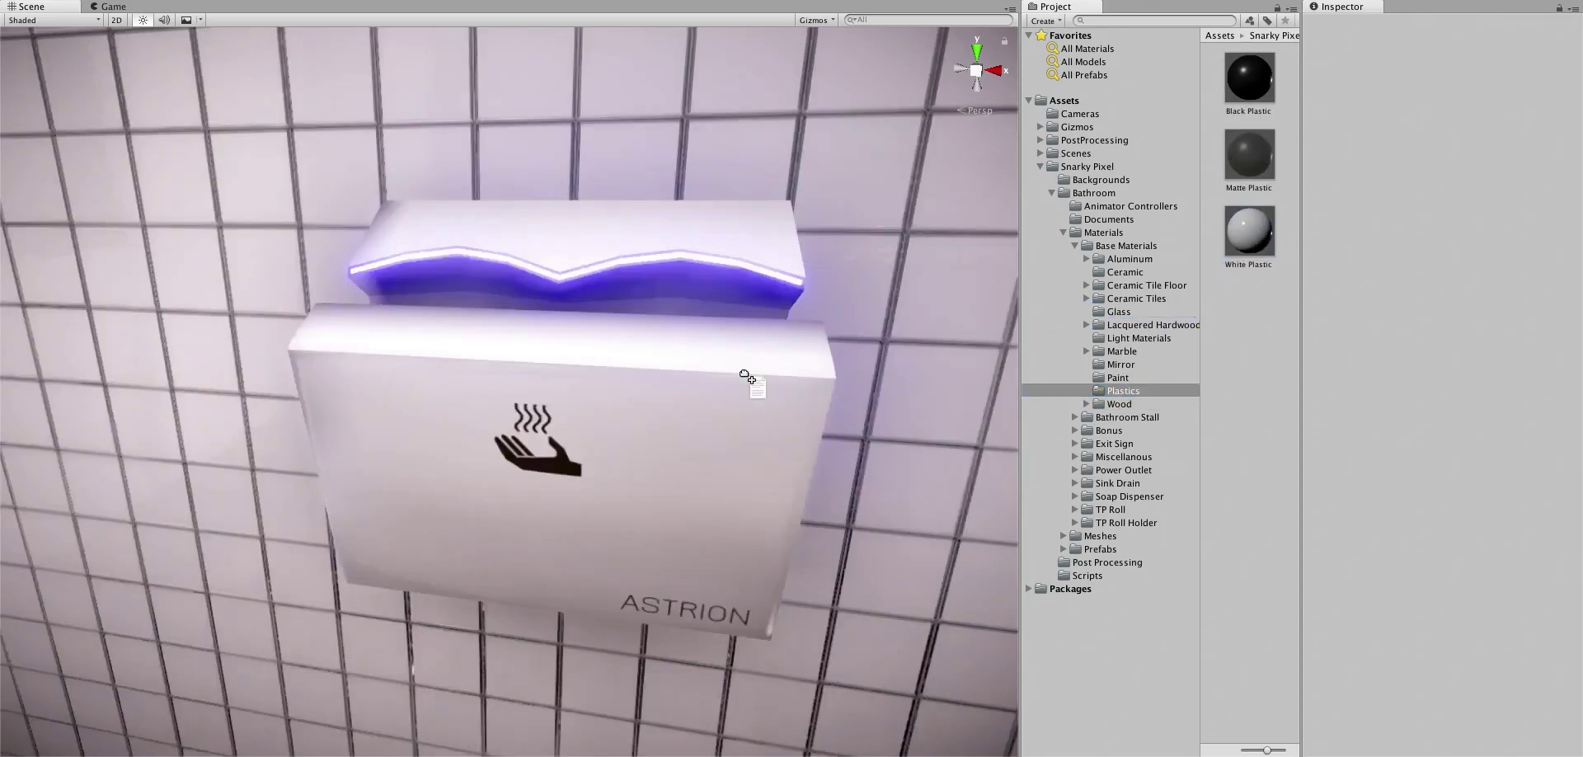
drag(1249, 155, 747, 375)
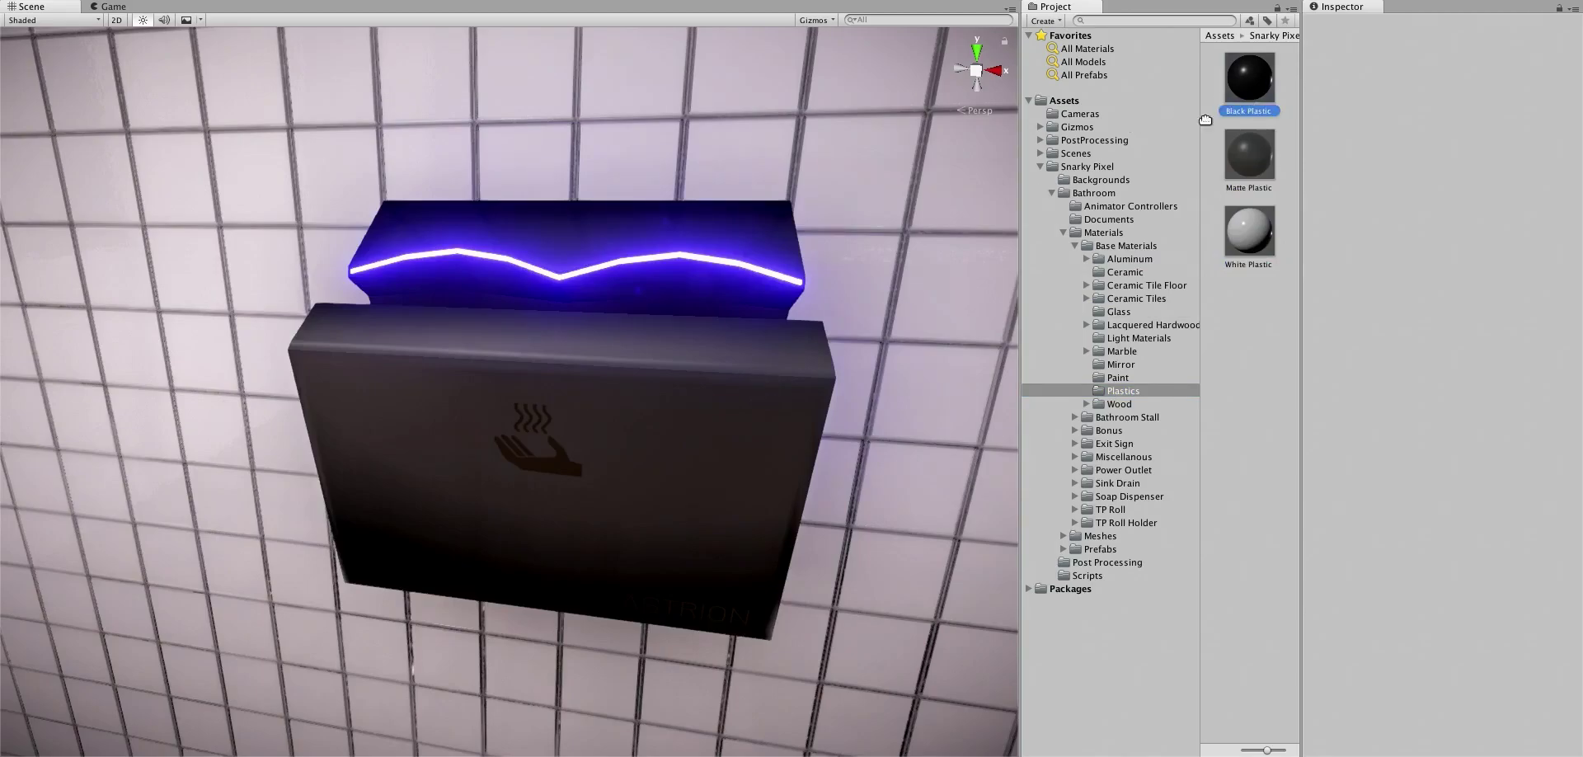
drag(1225, 105, 734, 412)
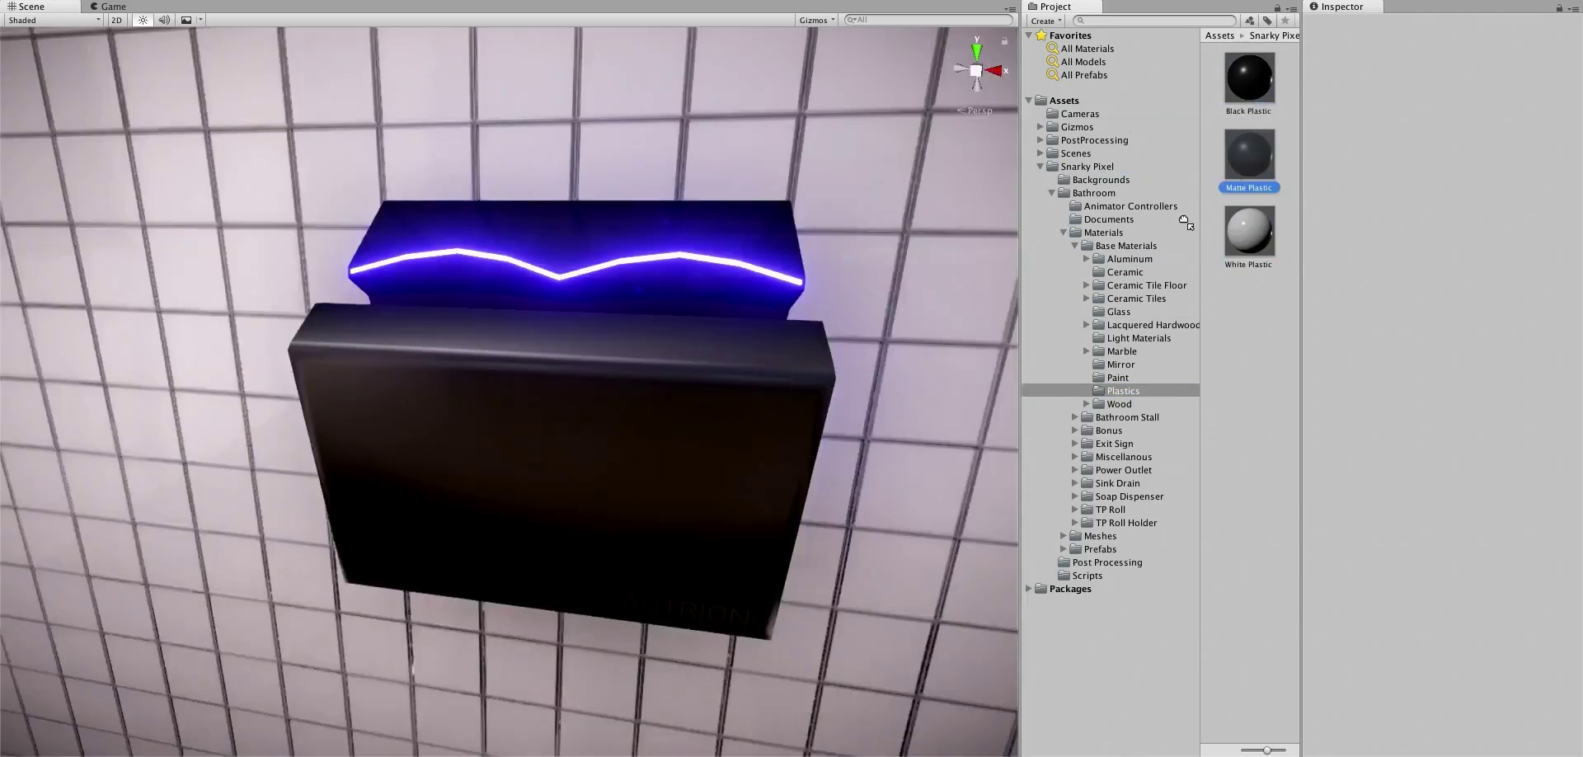
drag(1213, 196, 722, 416)
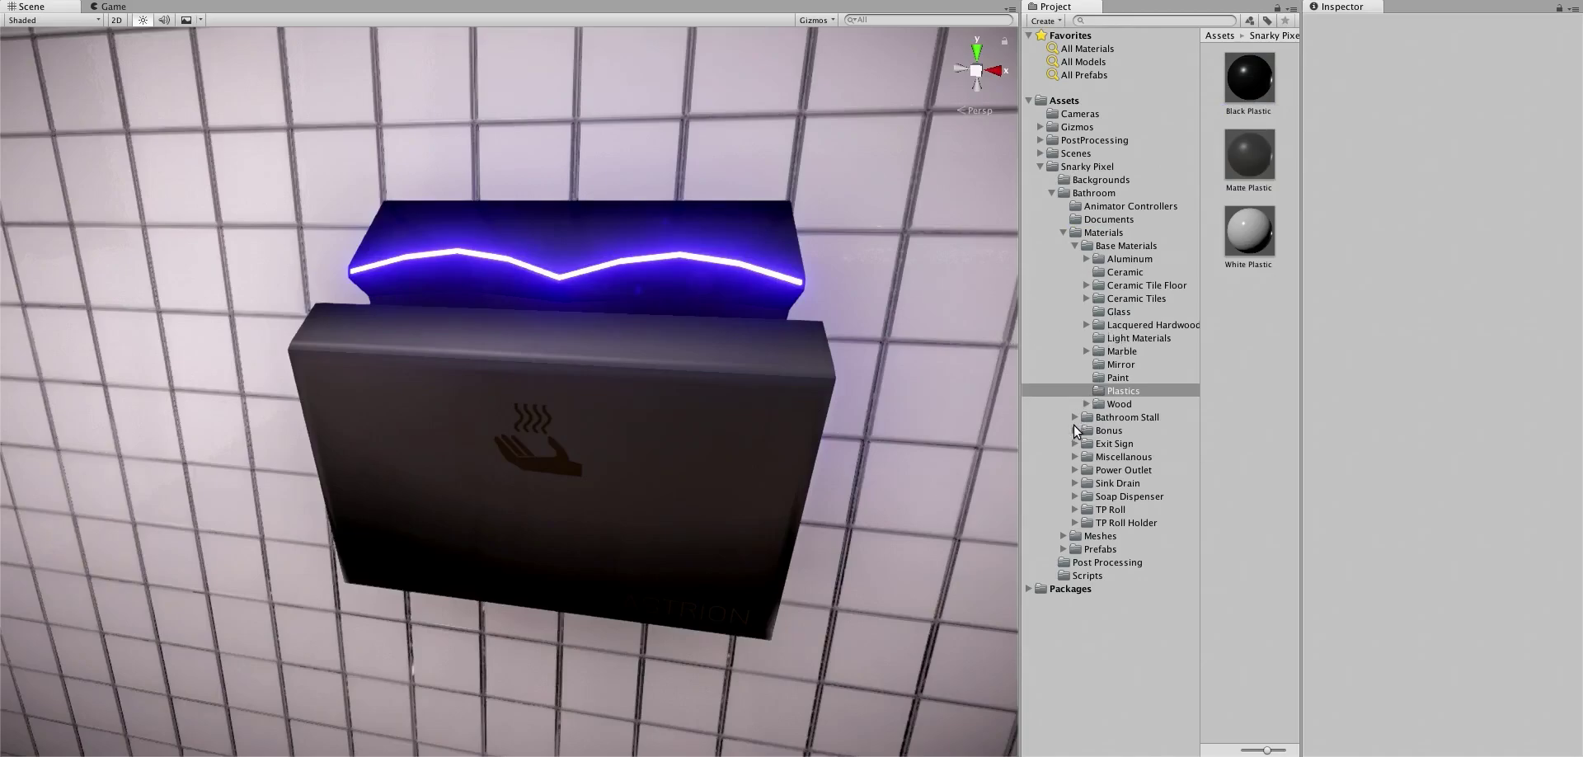
Put the Decals White material on the hand dryer's front, then collapse the Miscellanous folder.
click(1075, 456)
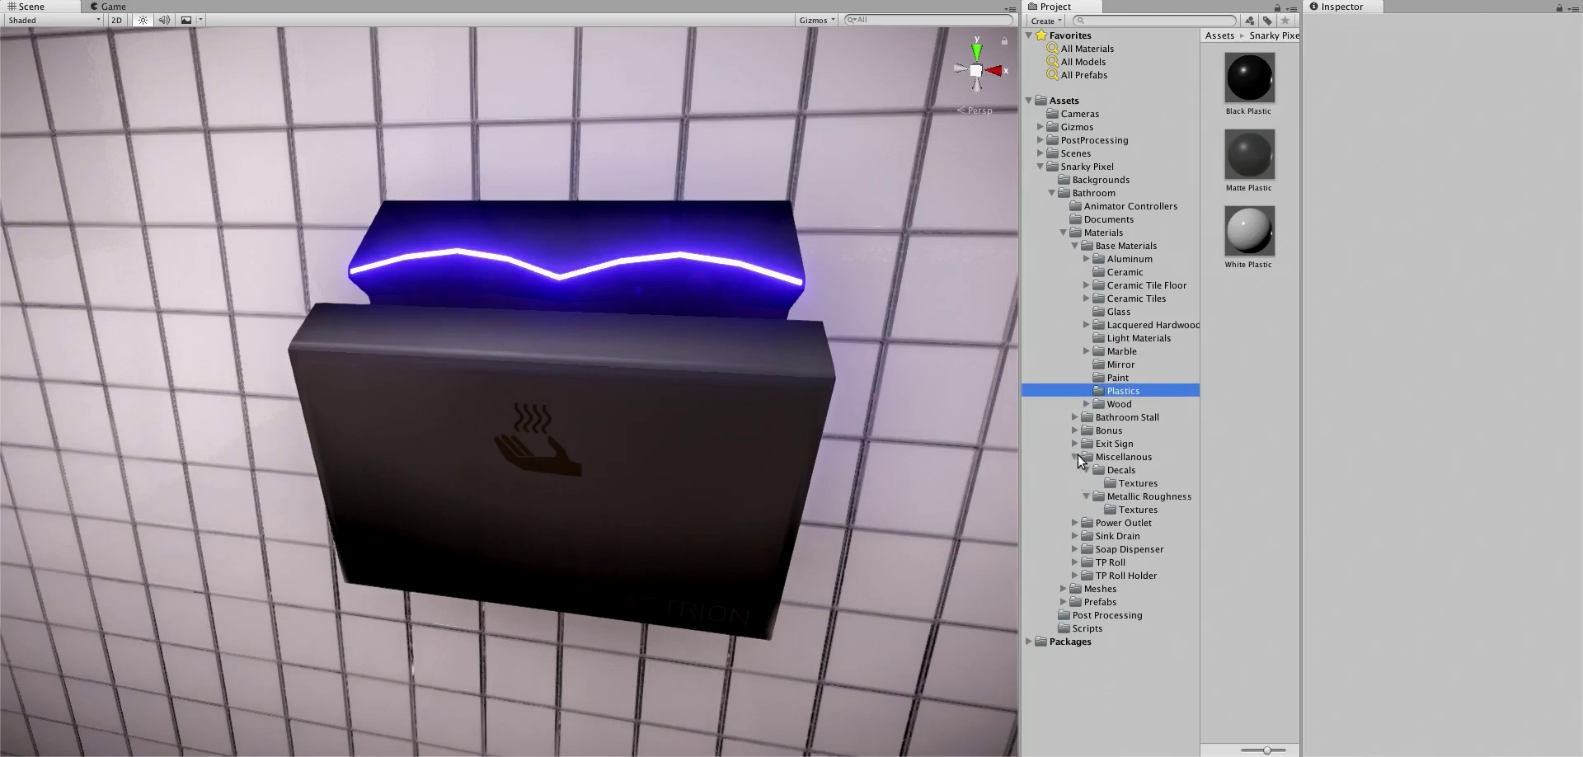
click(1125, 473)
mouse_move(1249, 234)
mouse_down()
mouse_move(680, 459)
mouse_move(711, 614)
mouse_up()
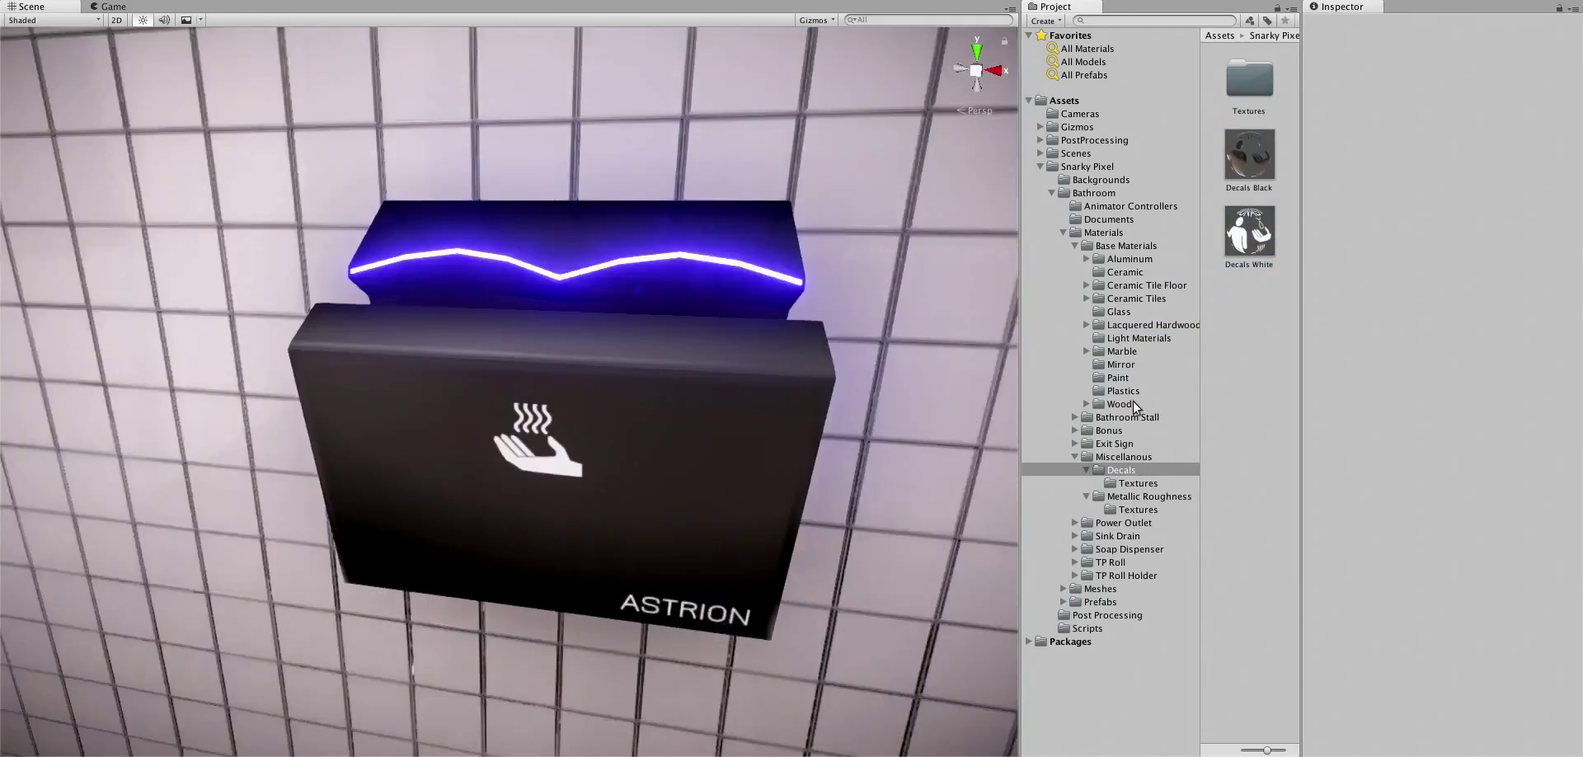
click(1075, 457)
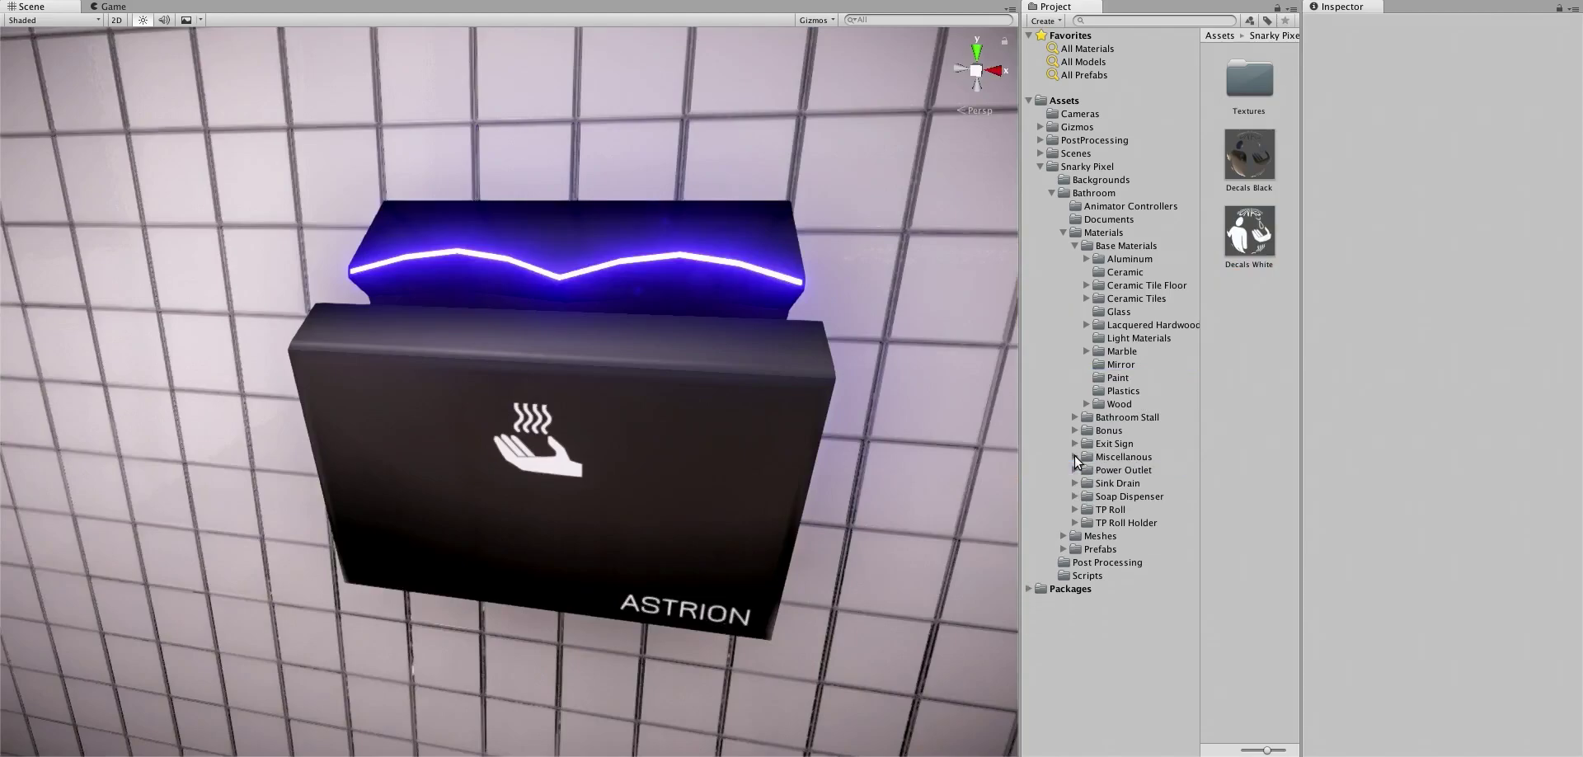
Change the UV Light material's emission colour from blue to orange 96562E.
click(1136, 339)
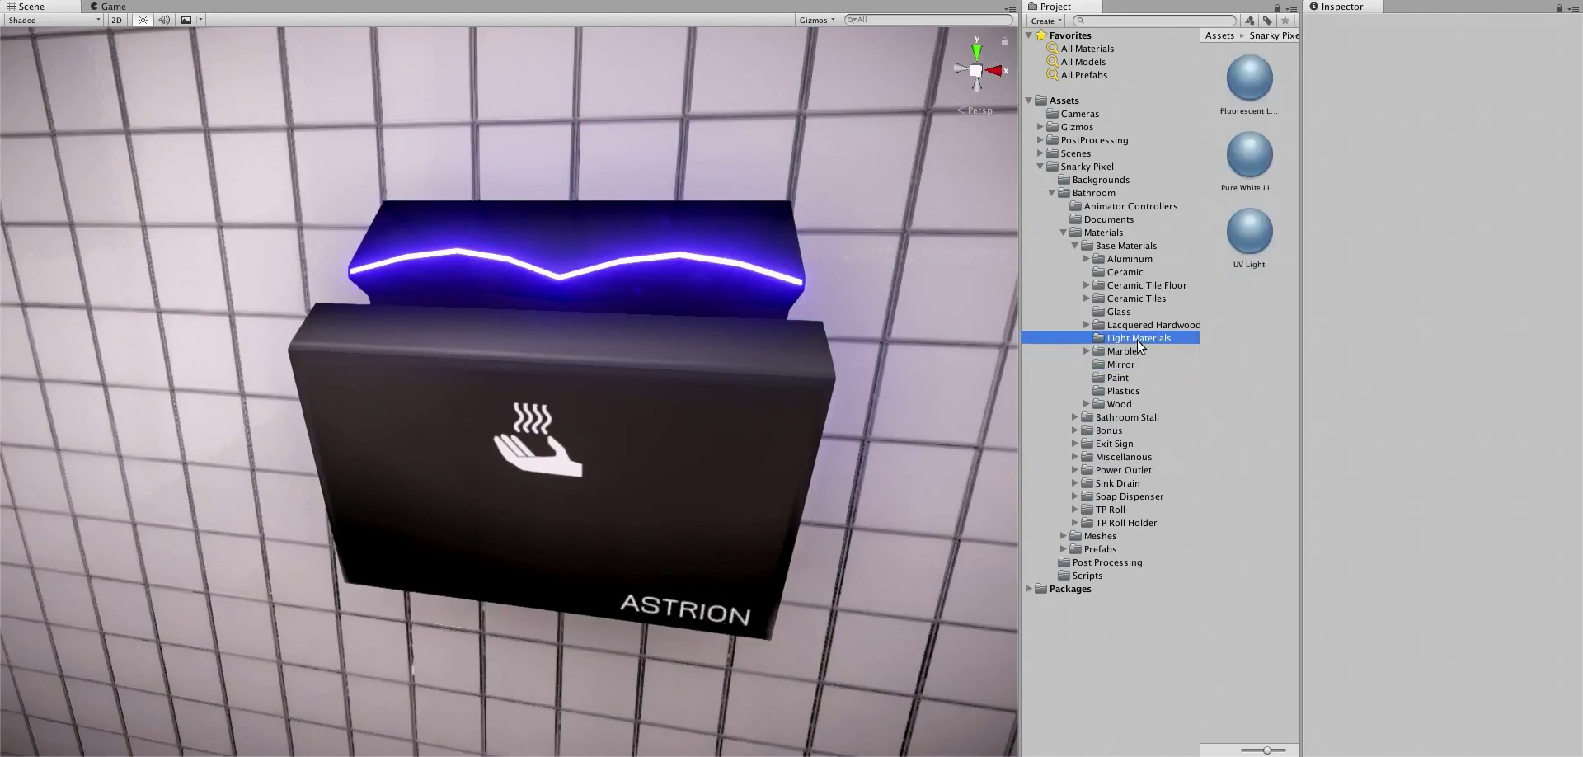
click(1247, 239)
click(1423, 242)
mouse_move(1268, 445)
mouse_down()
mouse_move(1360, 366)
mouse_move(1357, 392)
mouse_up()
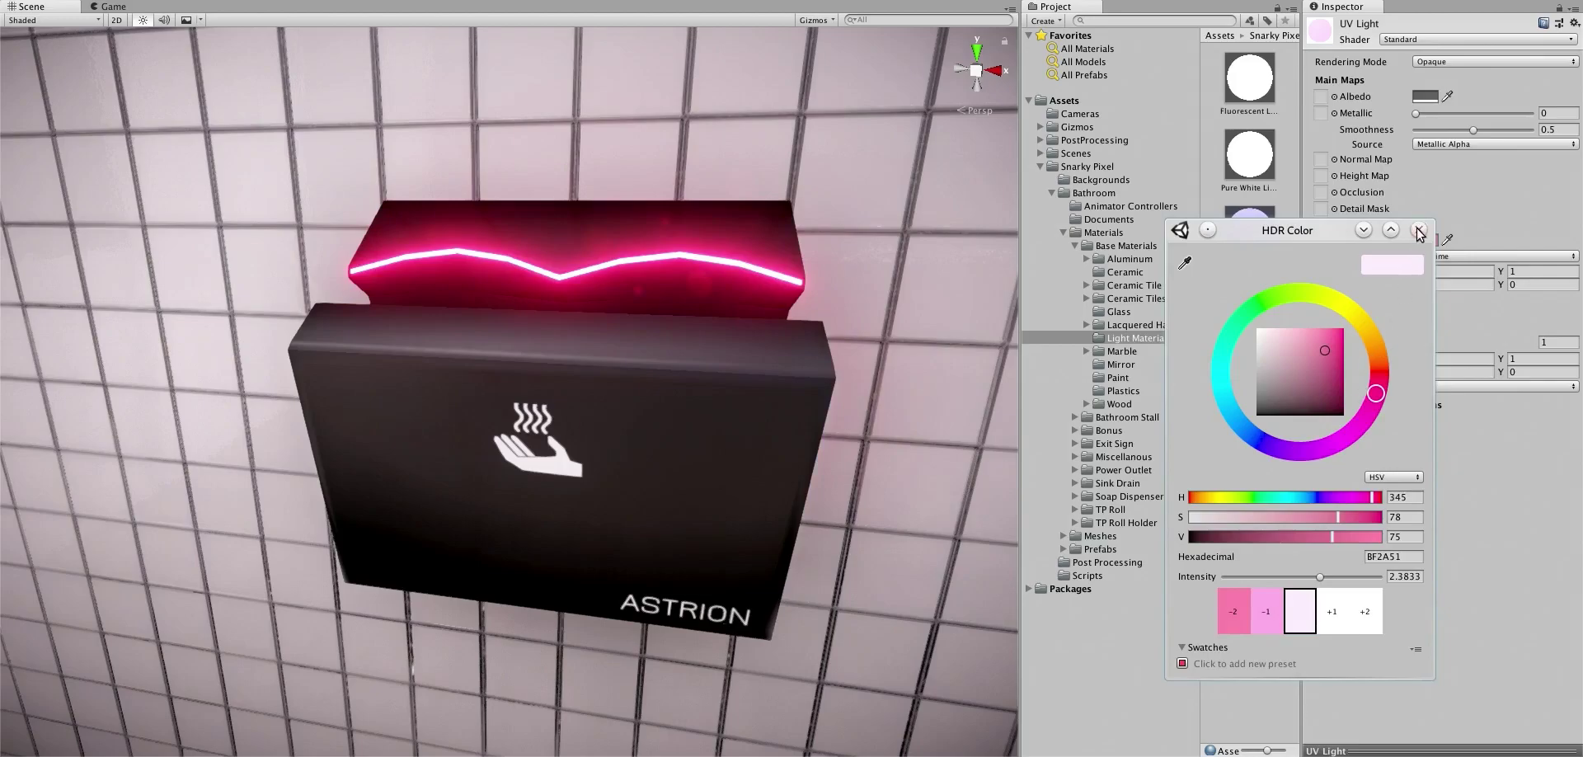
mouse_move(1325, 351)
mouse_down()
mouse_move(1303, 350)
mouse_move(1317, 364)
mouse_up()
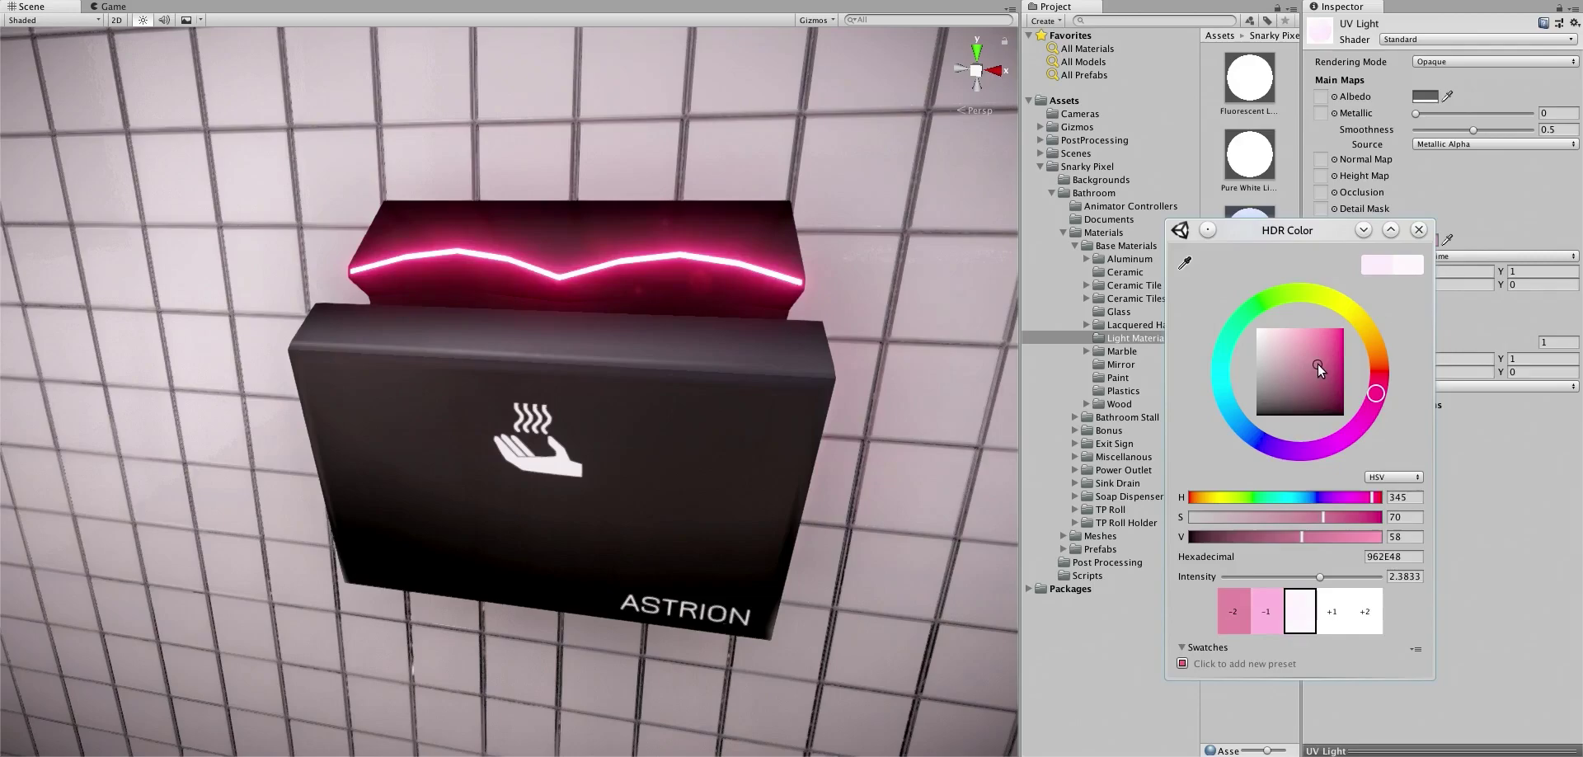
drag(1374, 401, 1362, 351)
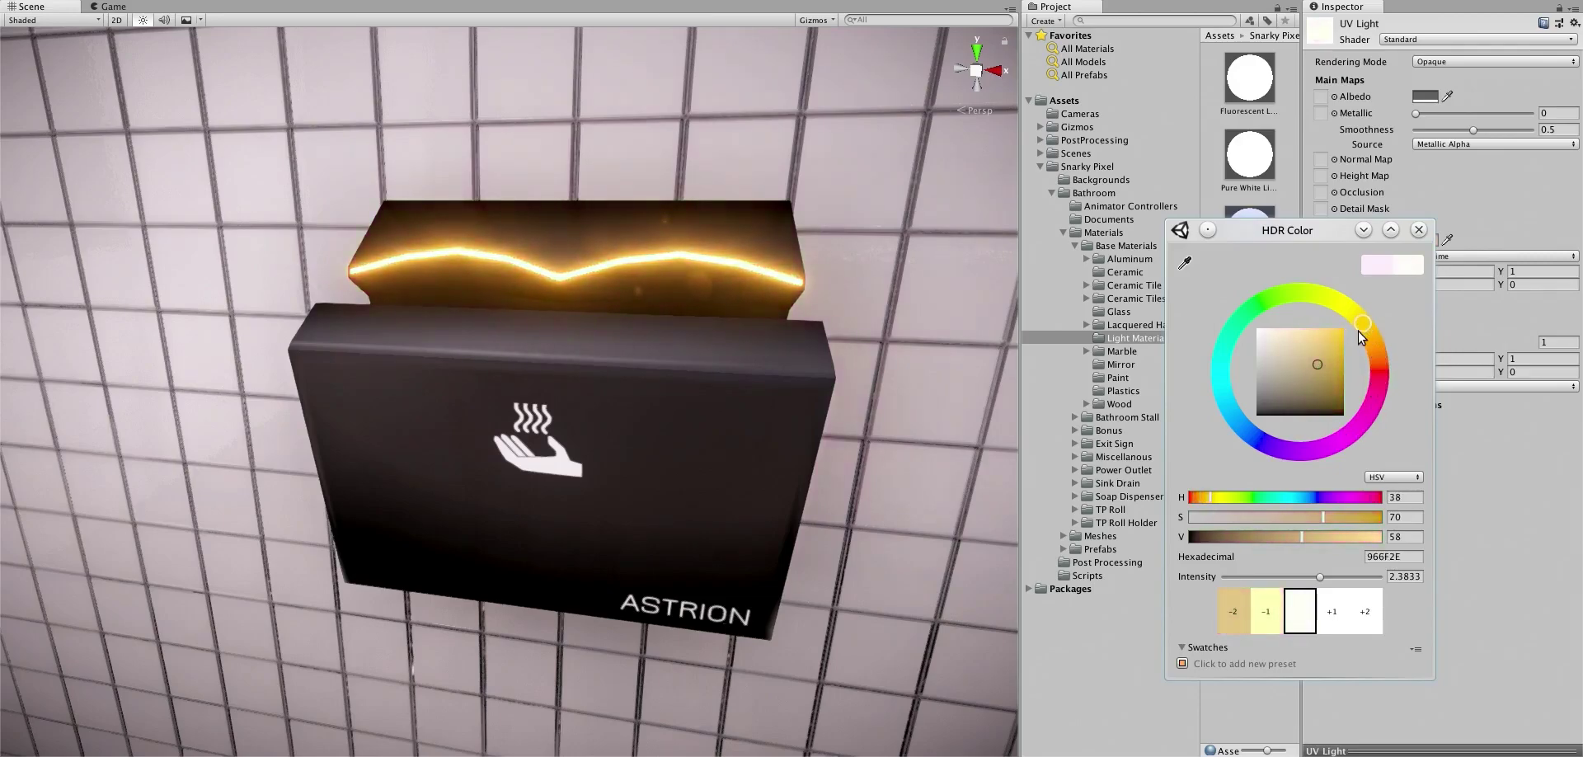
click(1418, 230)
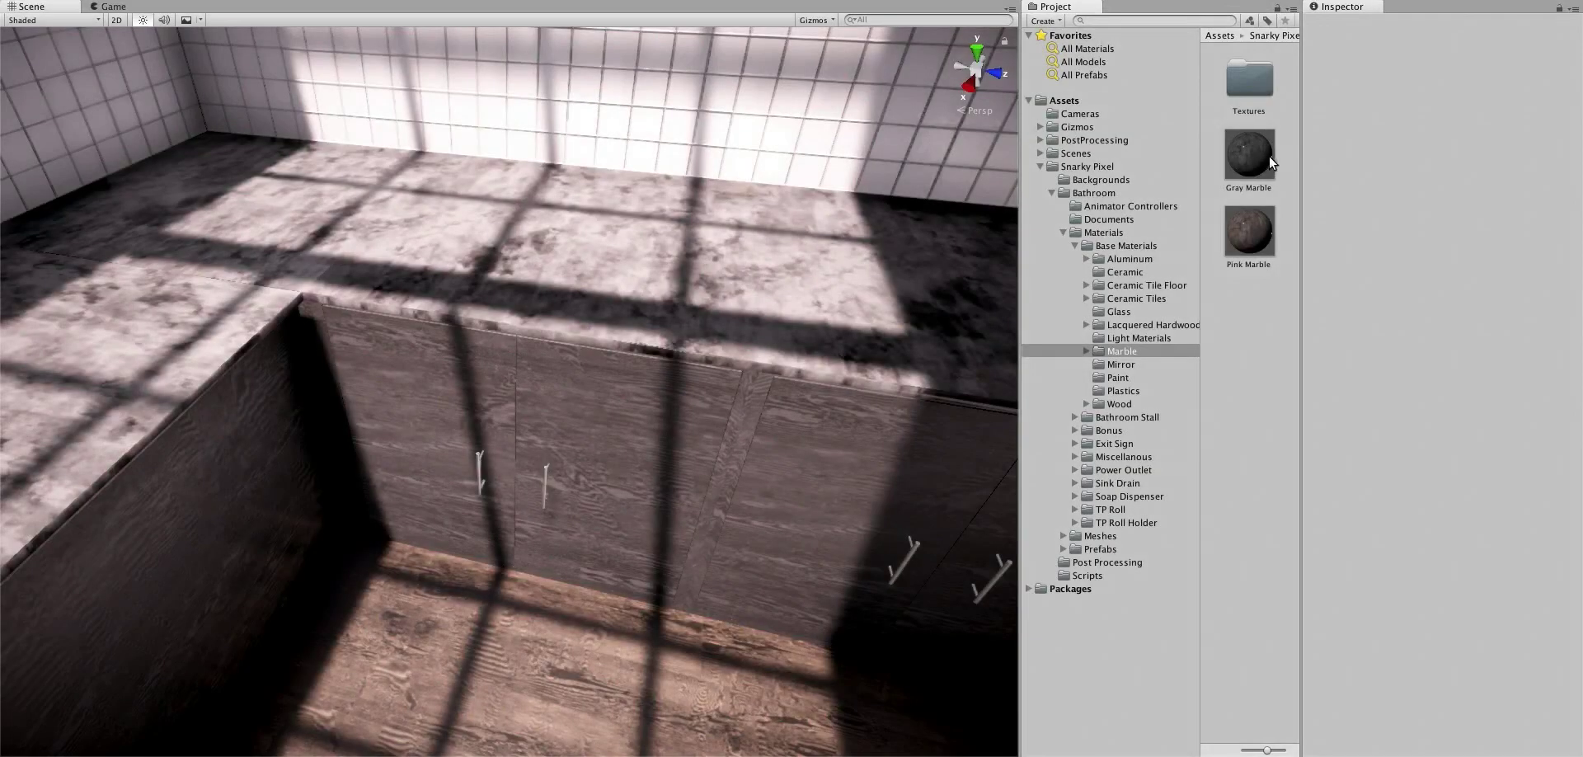
Tint the Gray Marble material's albedo a pale blue-grey 82A7B0.
click(1265, 158)
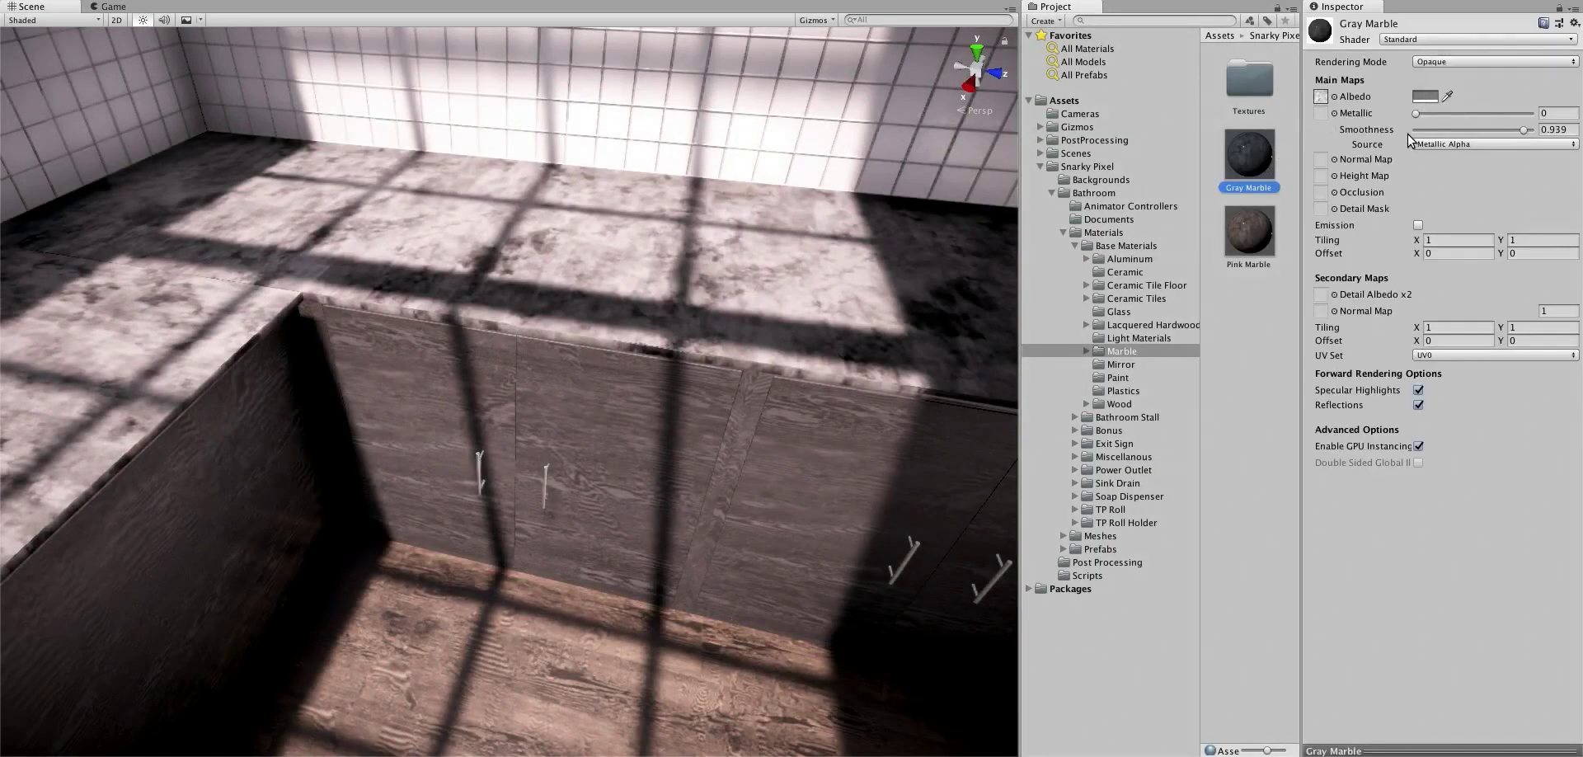
click(1424, 96)
drag(1300, 383, 1291, 399)
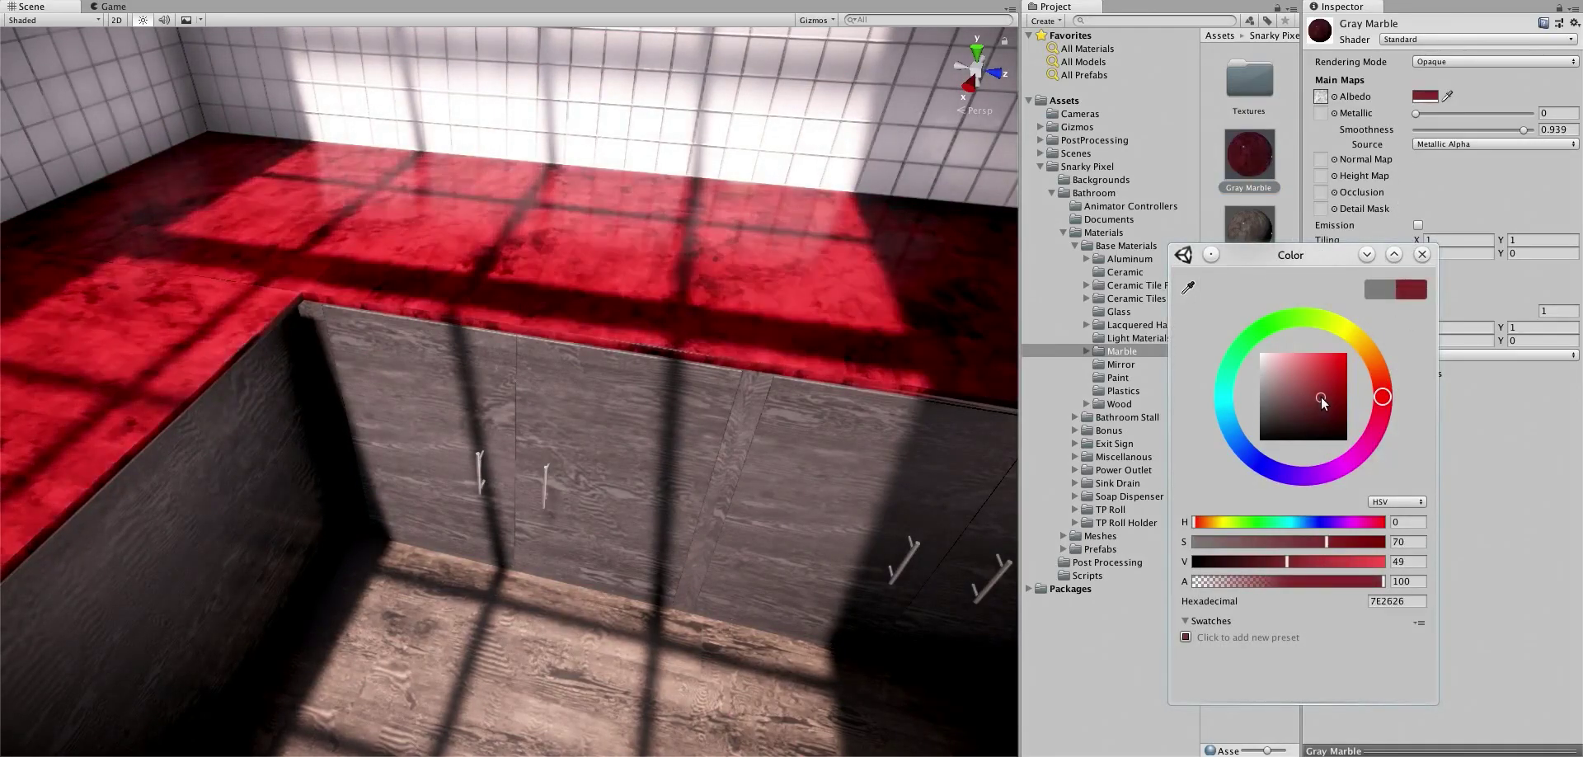
mouse_move(1408, 402)
mouse_down()
mouse_move(1293, 321)
mouse_move(1267, 421)
mouse_move(1258, 406)
mouse_move(1283, 379)
mouse_up()
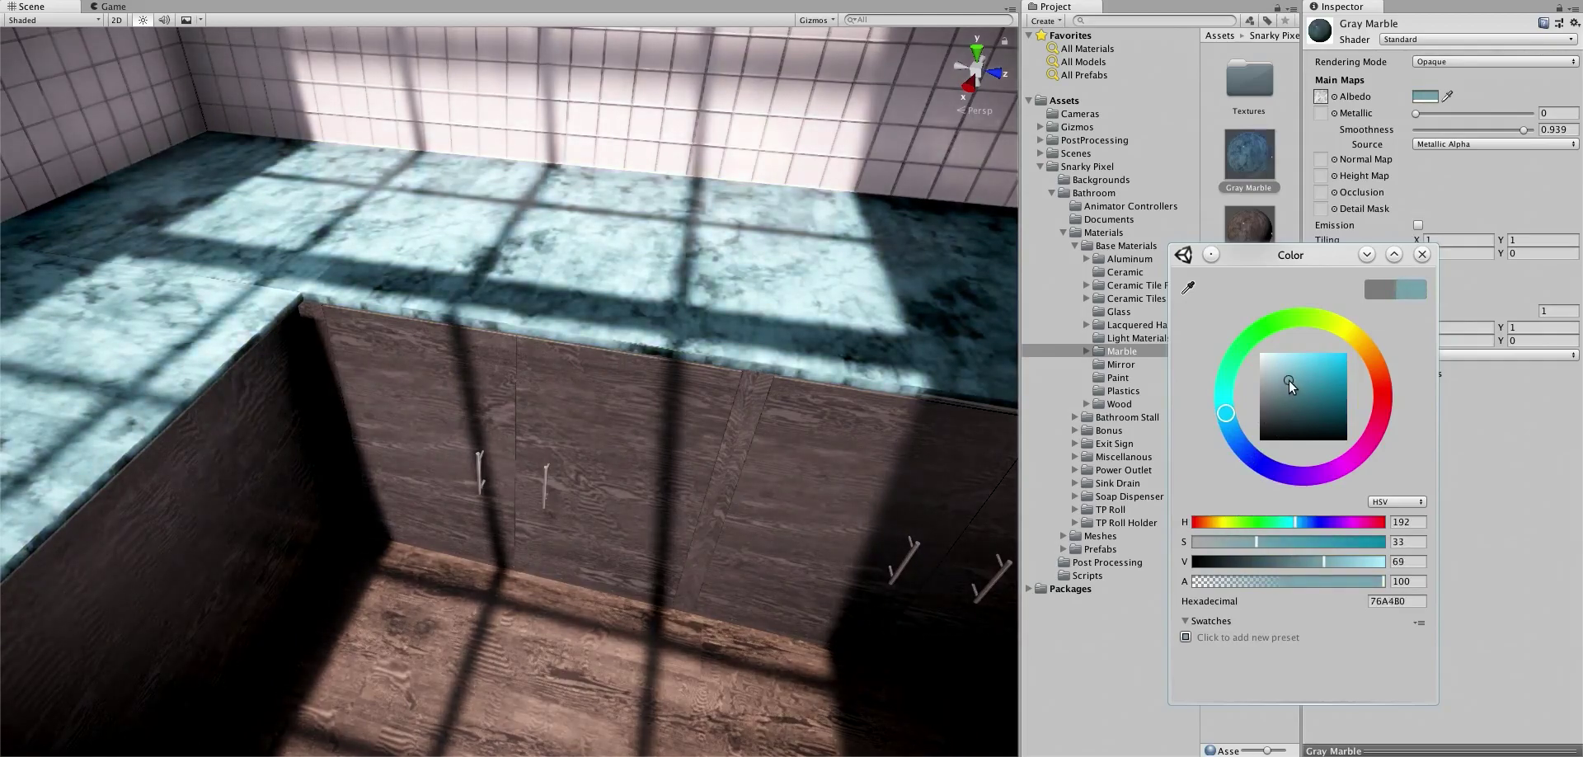
click(1422, 254)
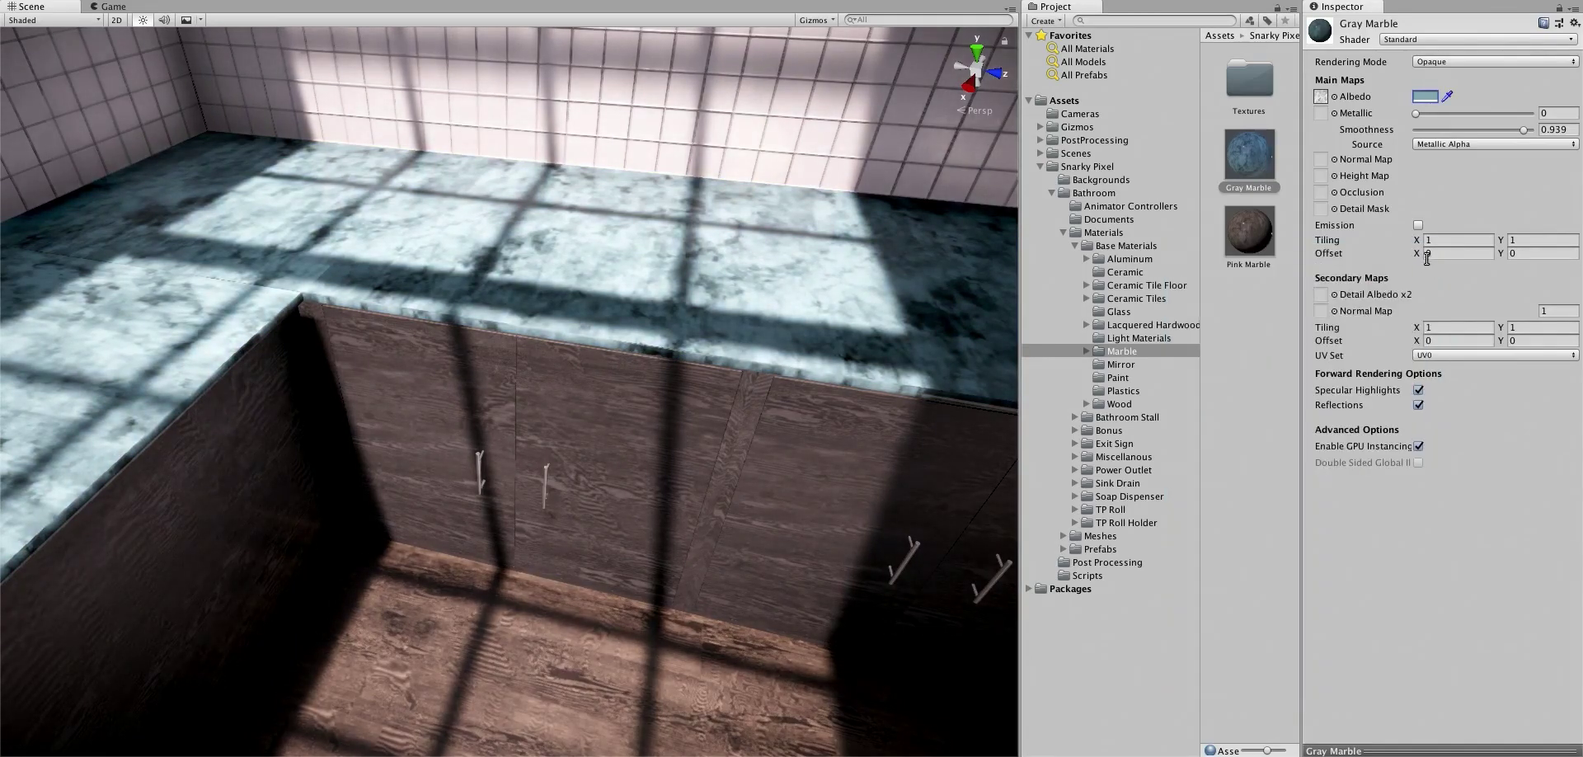
Select the Wood material and start shifting its albedo hue toward cyan.
click(1124, 404)
click(1242, 234)
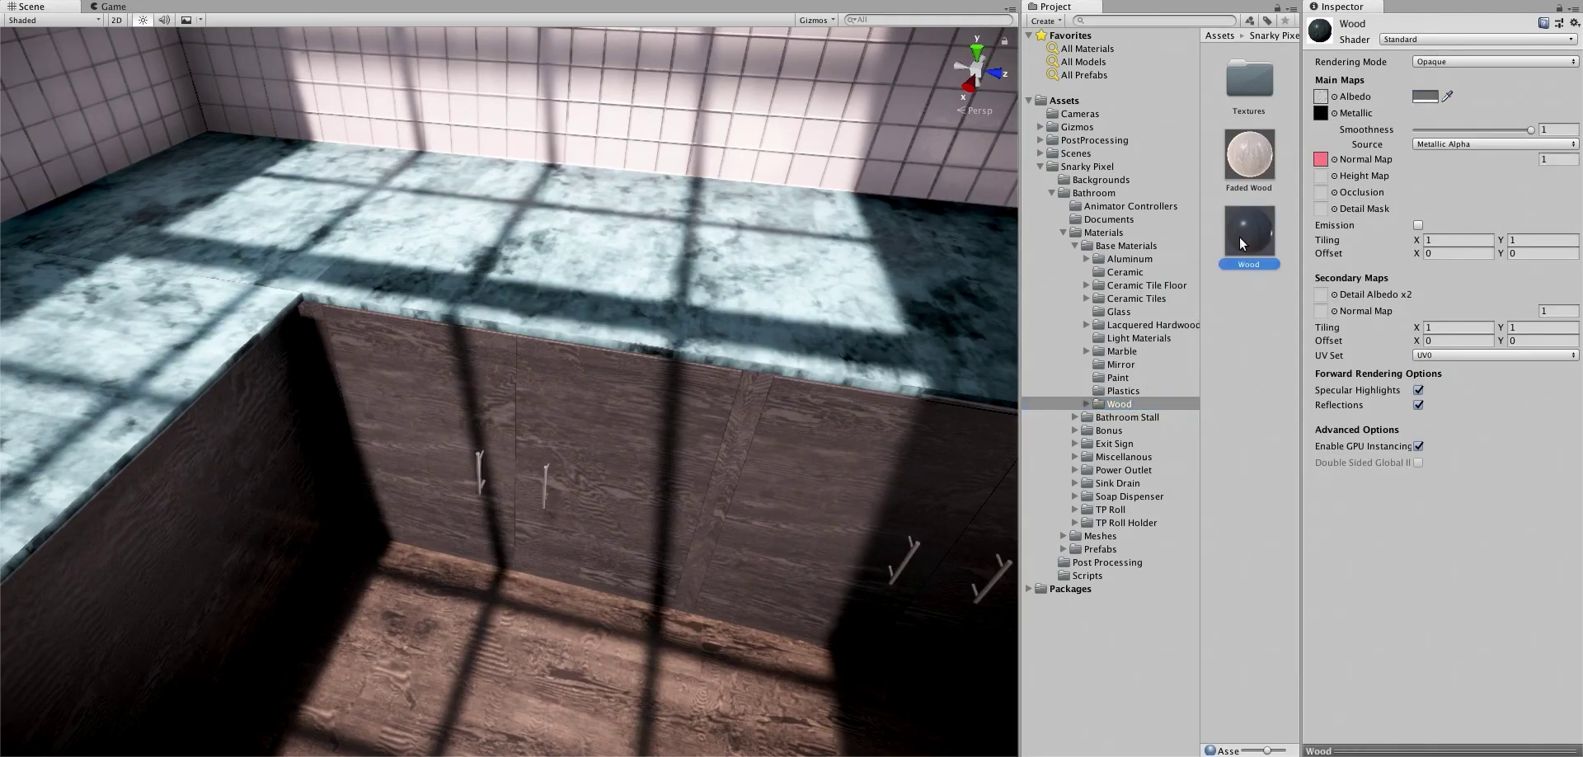
click(1425, 96)
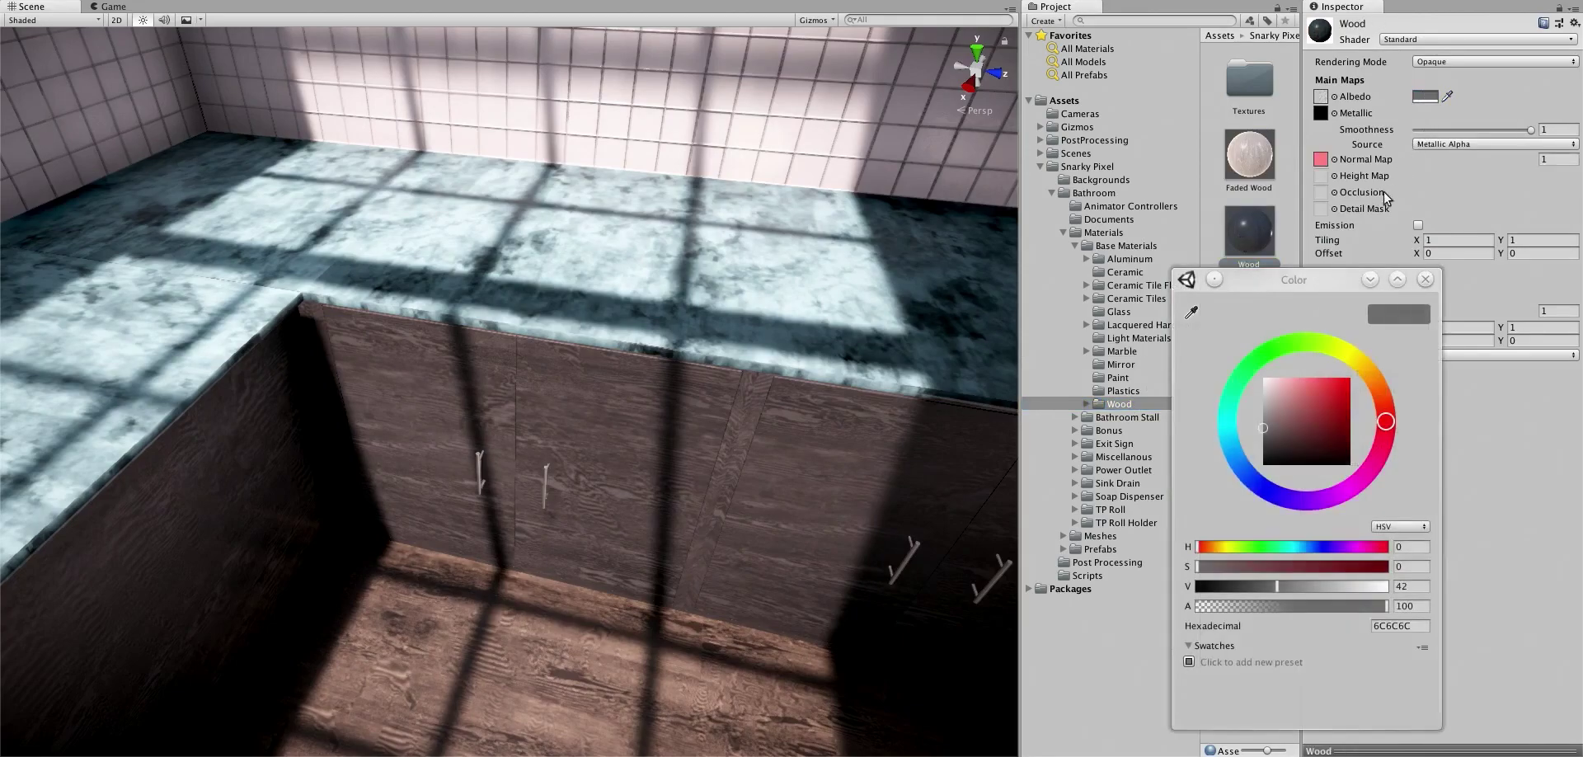
drag(1388, 429, 1232, 451)
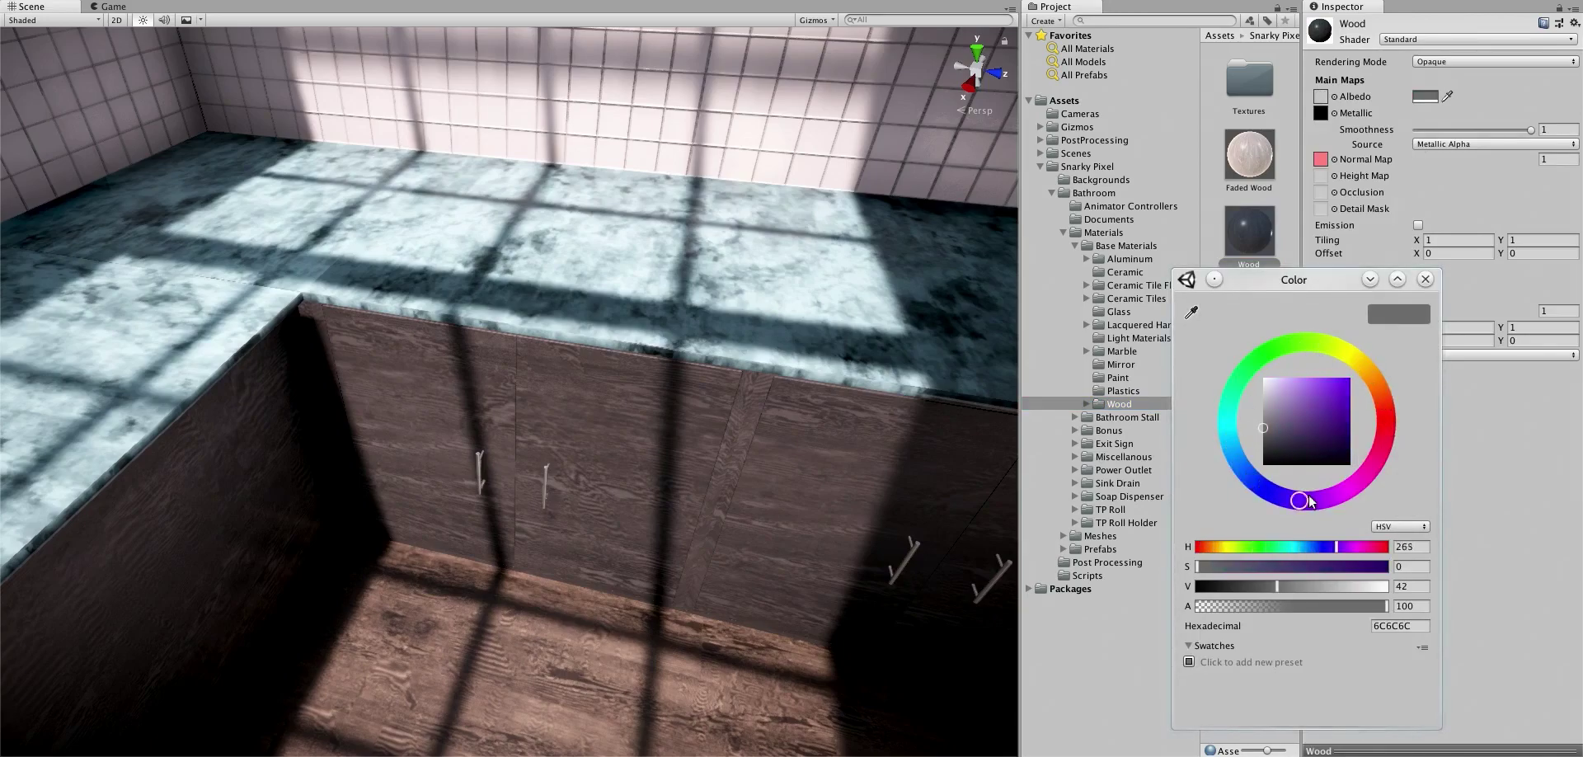
Set the Wood albedo to dark brown 49423C for the cabinets.
drag(1231, 452, 1371, 467)
drag(1317, 426, 1285, 416)
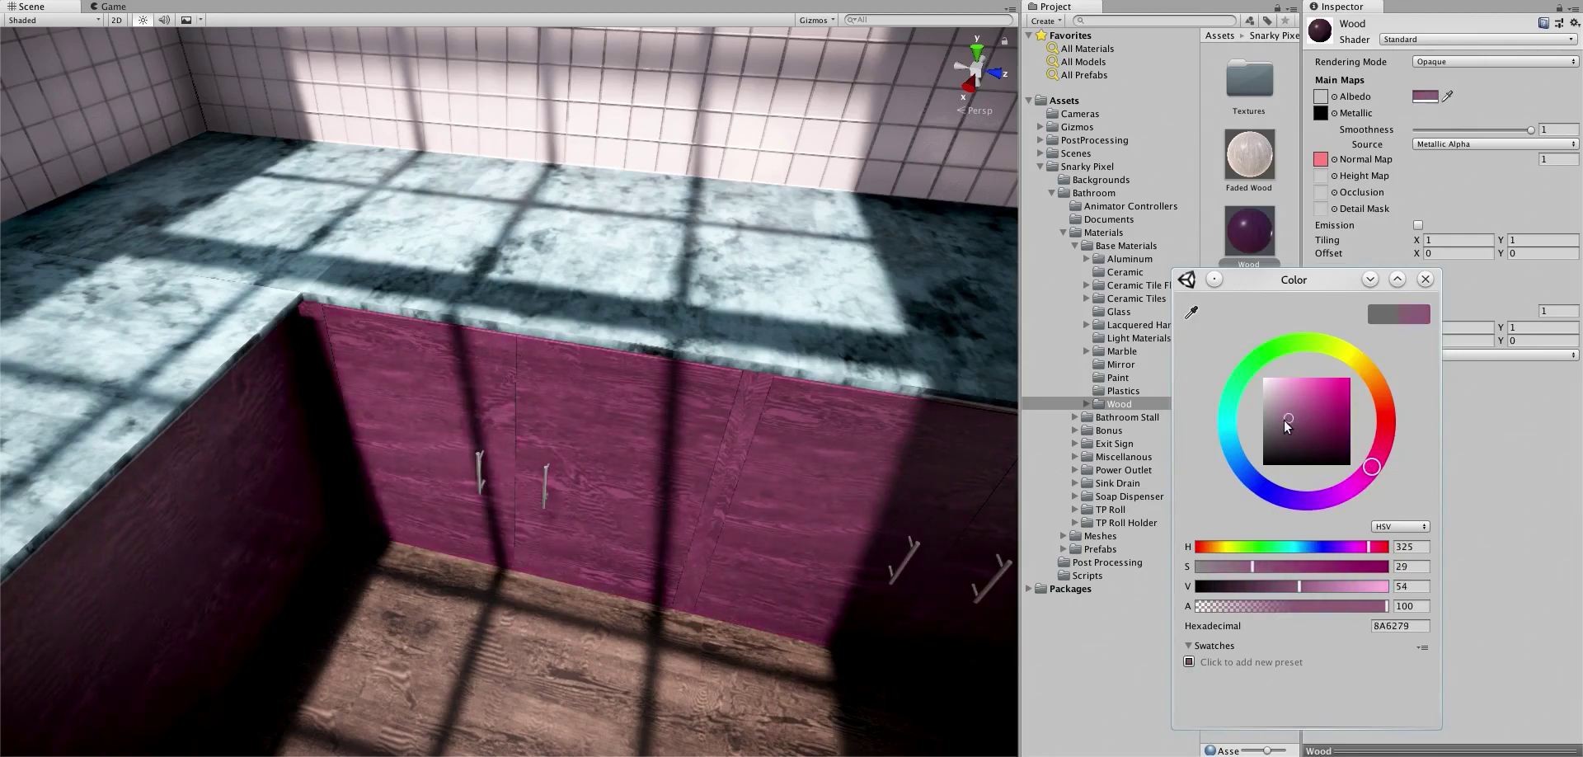
drag(1373, 470, 1368, 396)
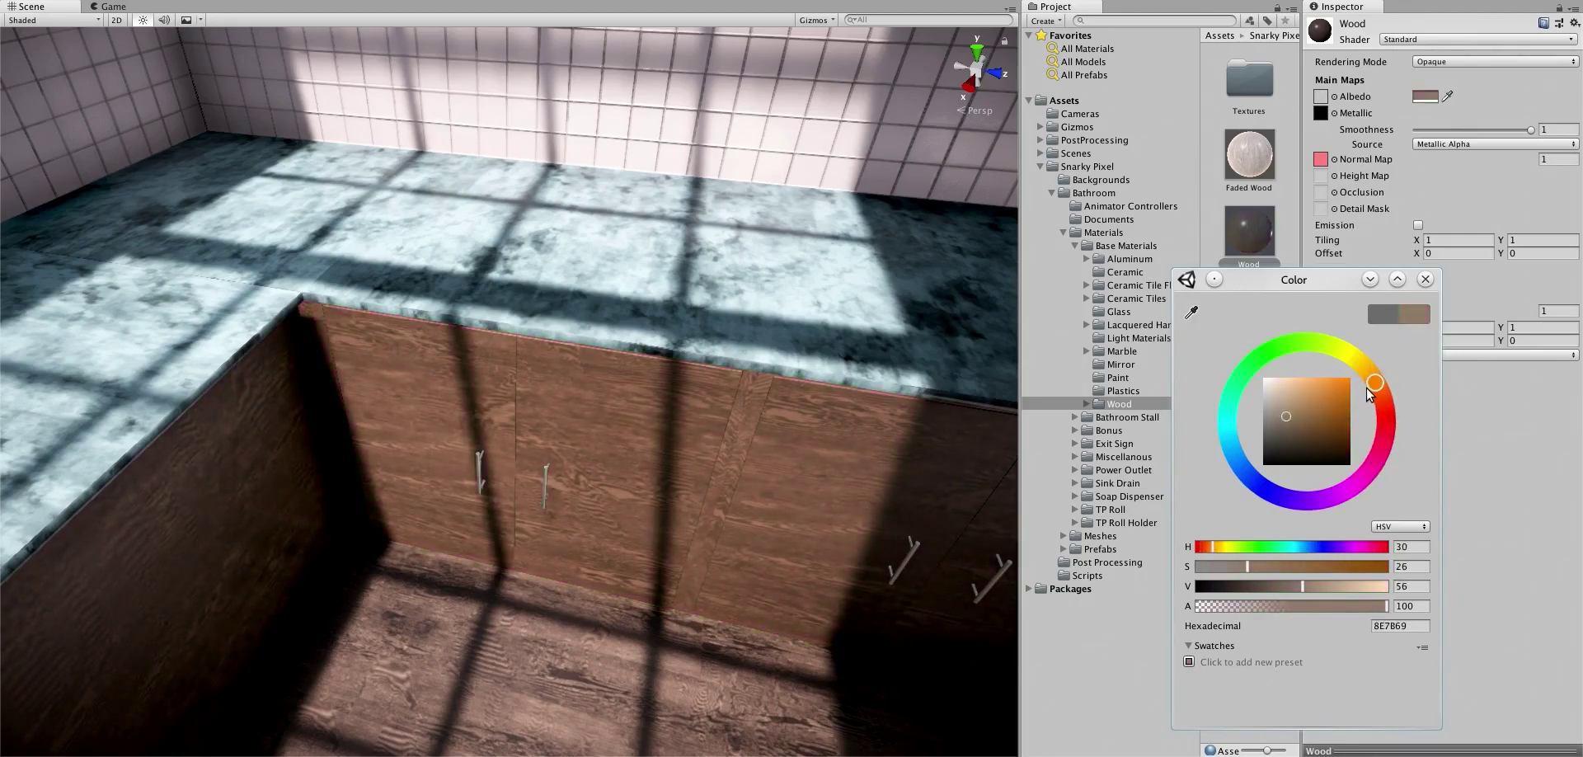
mouse_move(1288, 423)
mouse_down()
mouse_move(1303, 435)
mouse_move(1281, 446)
mouse_up()
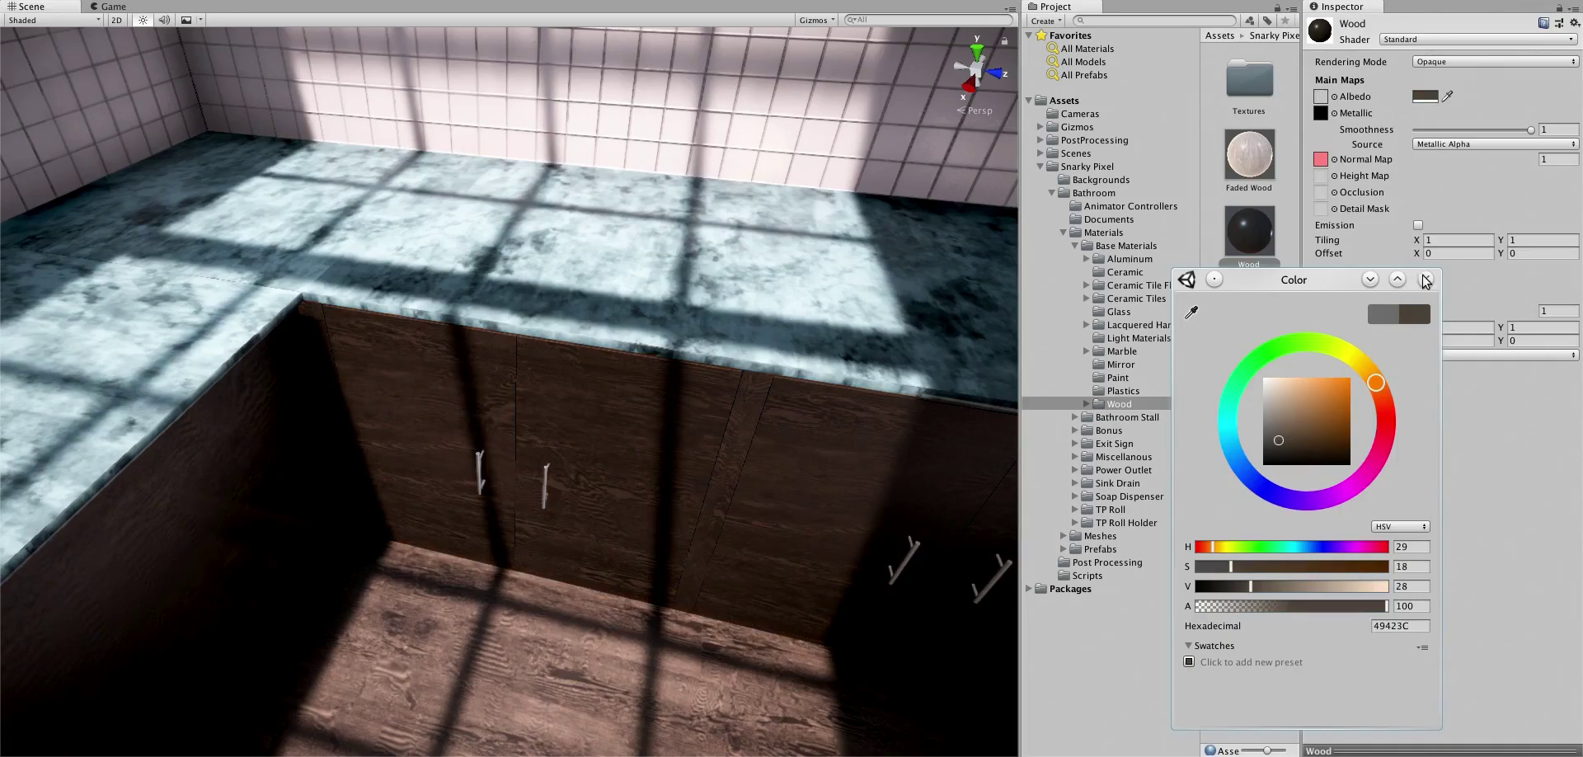
click(1423, 278)
click(1120, 376)
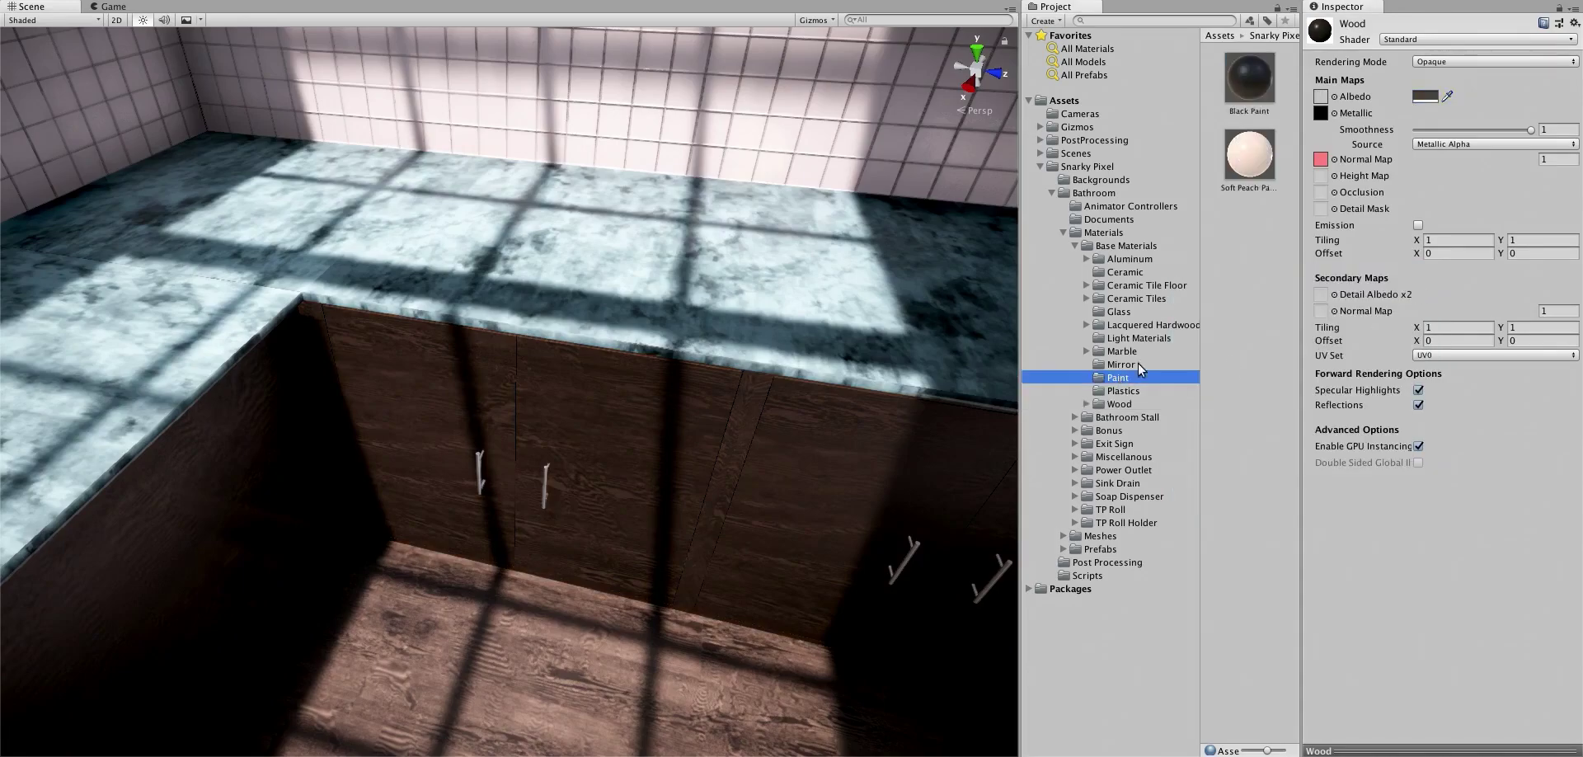
Compare paints and Matte Plastic on the countertop, then apply Black Plastic to the middle, right and left pieces.
drag(1250, 97, 693, 252)
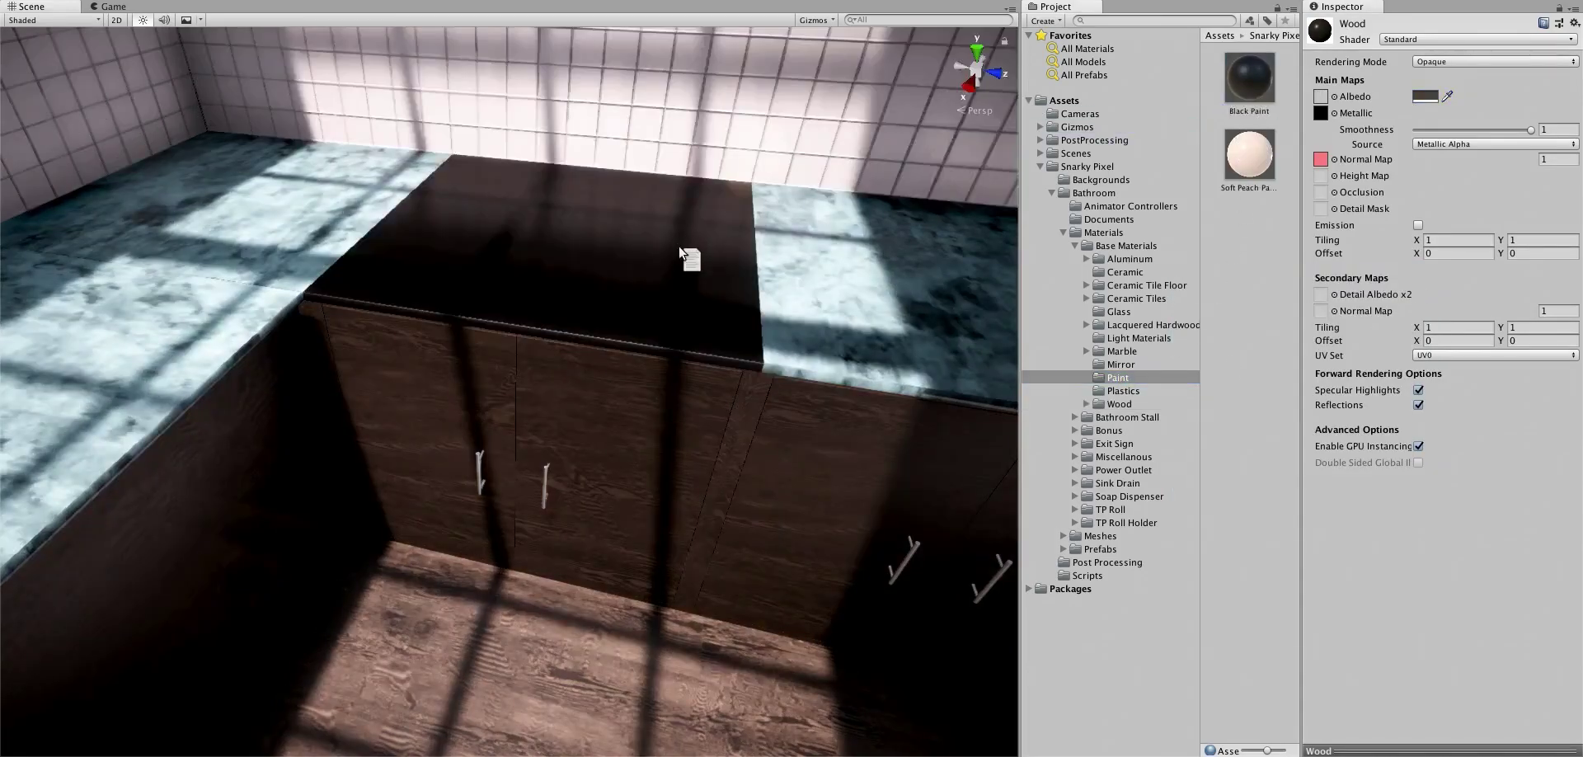
drag(1252, 160, 636, 266)
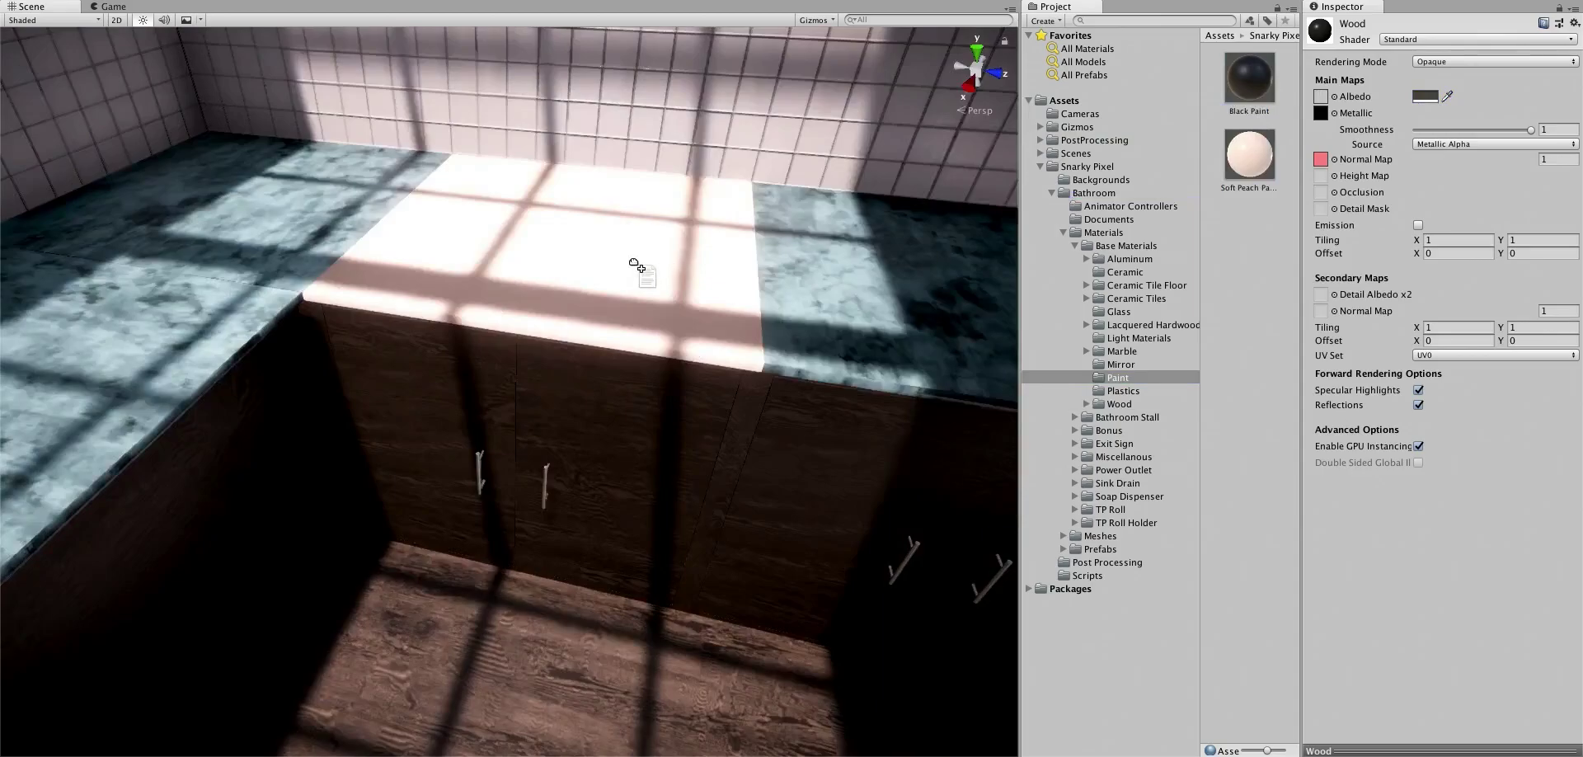
drag(1233, 85, 642, 236)
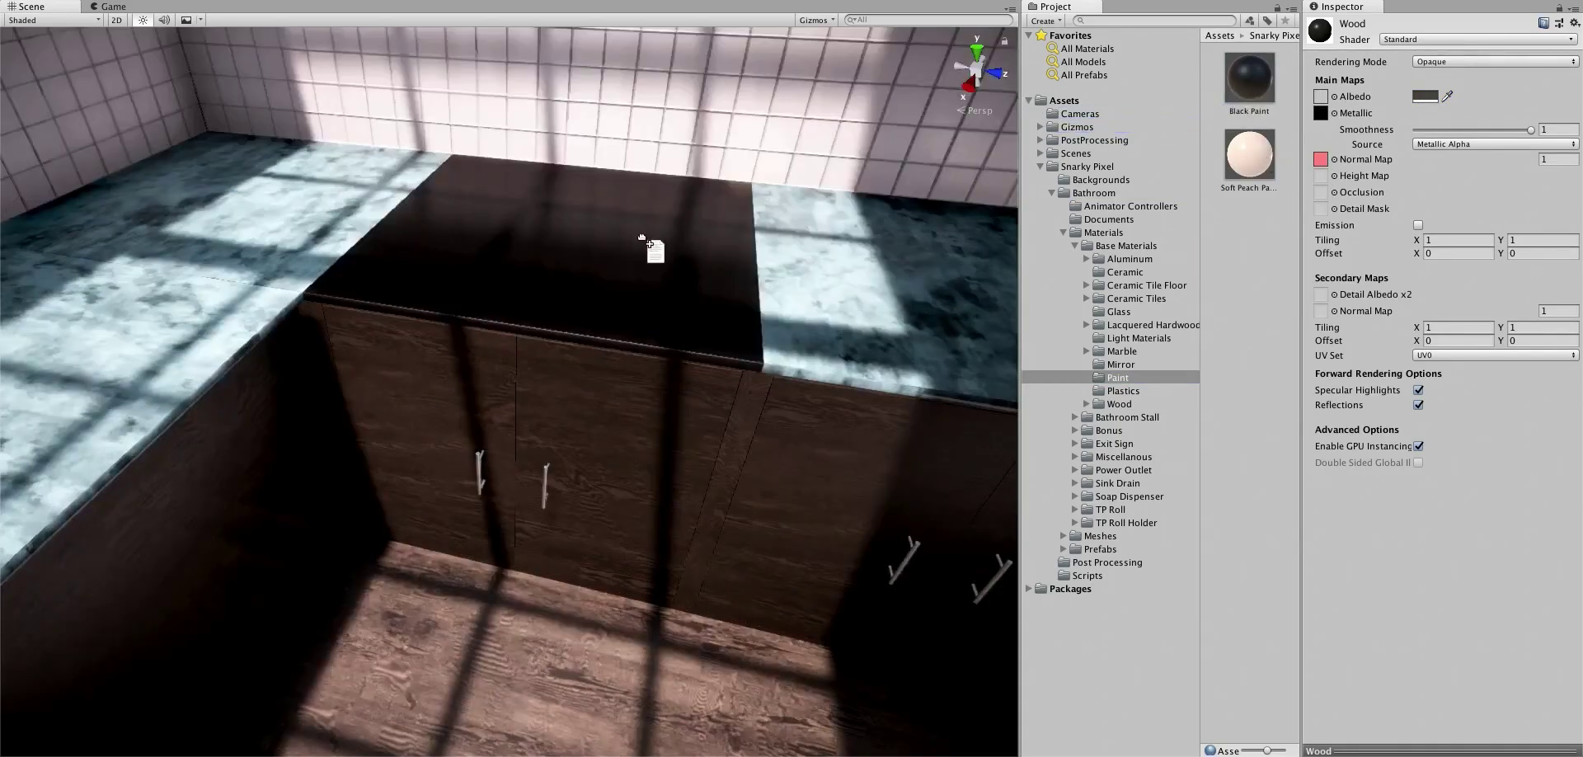
click(1123, 390)
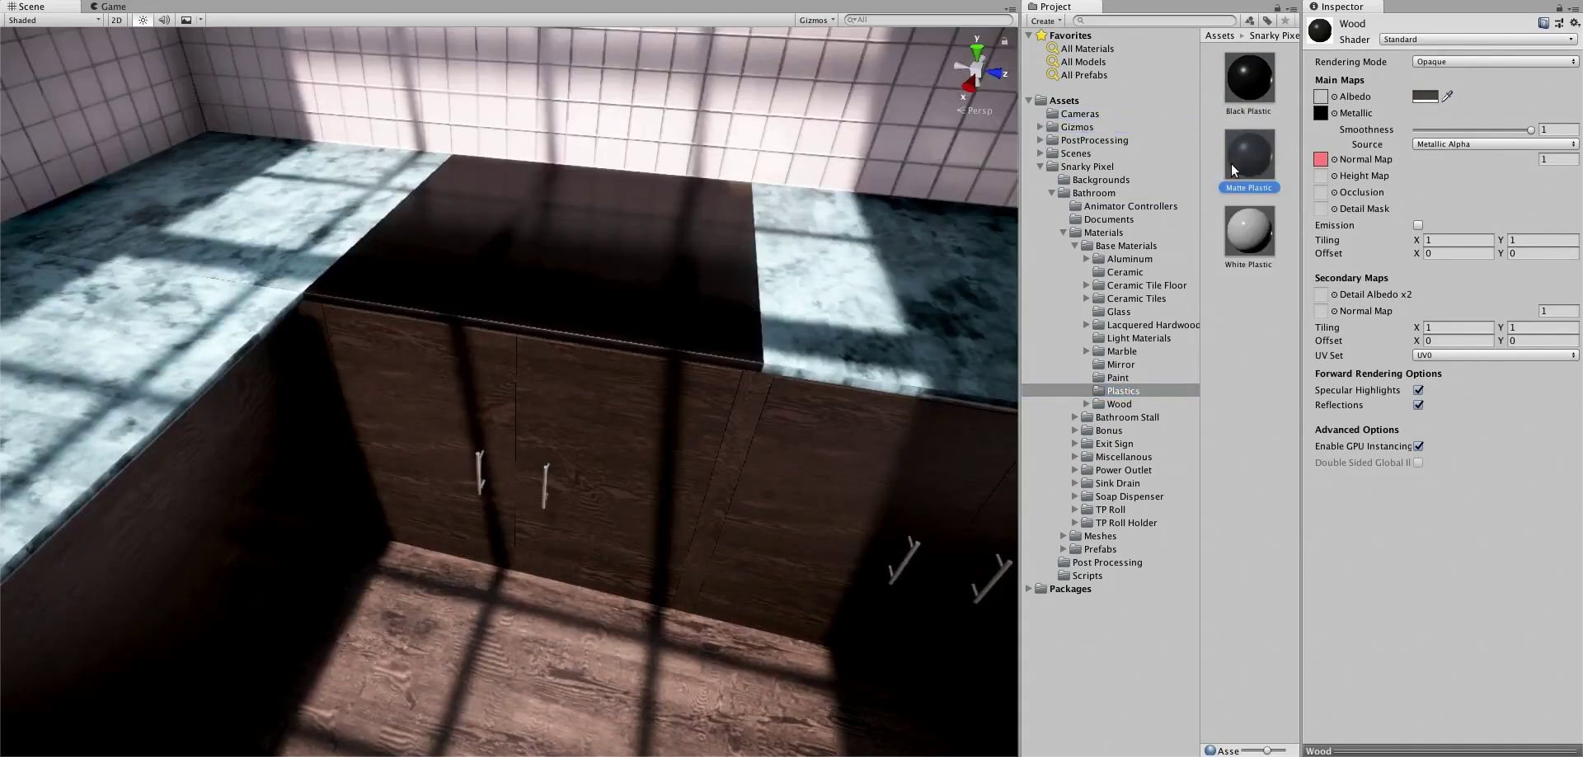
drag(1231, 162, 670, 257)
drag(1247, 79, 714, 205)
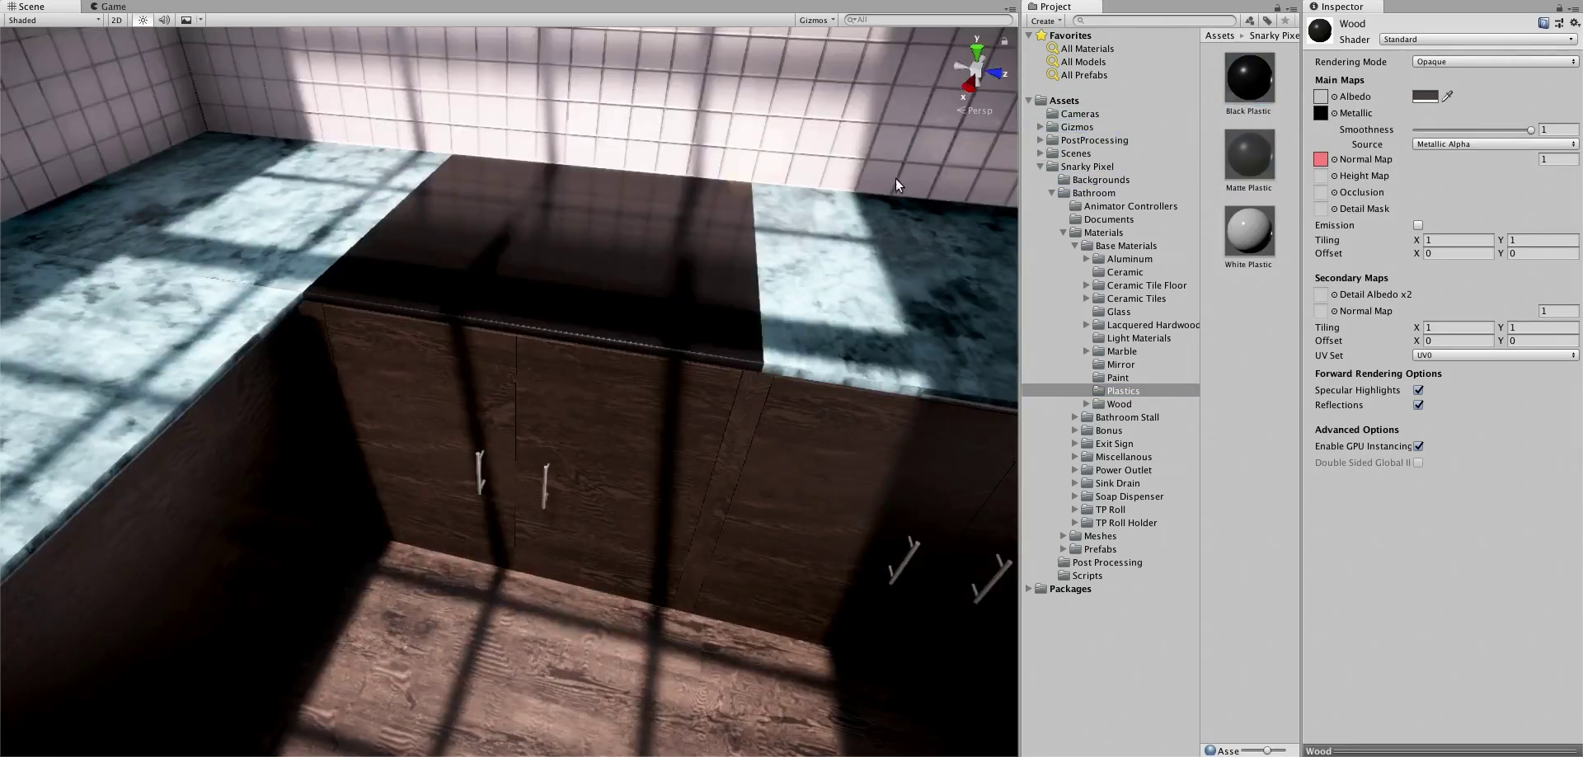
drag(1248, 79, 894, 273)
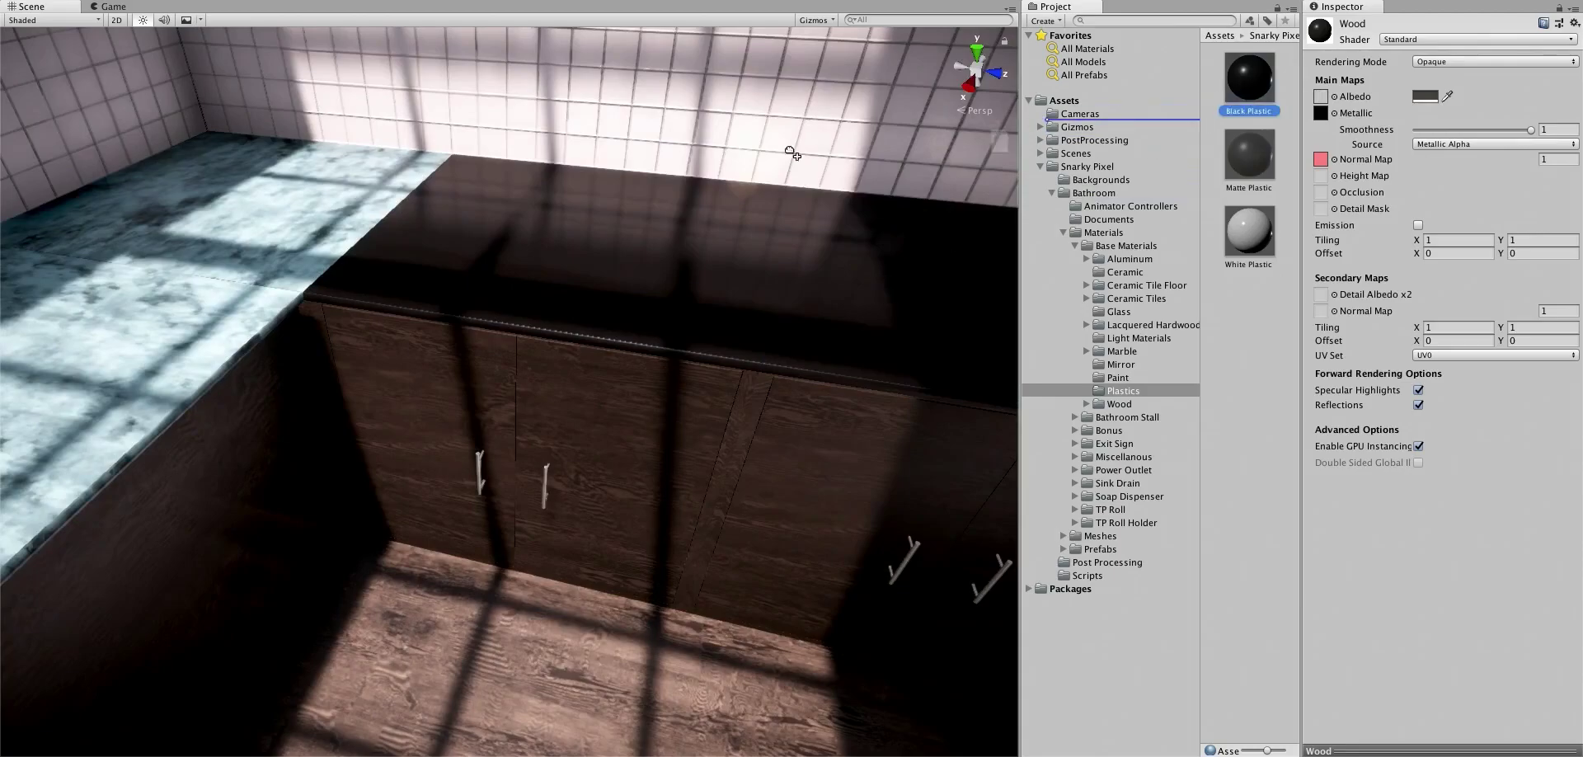
drag(792, 154, 237, 340)
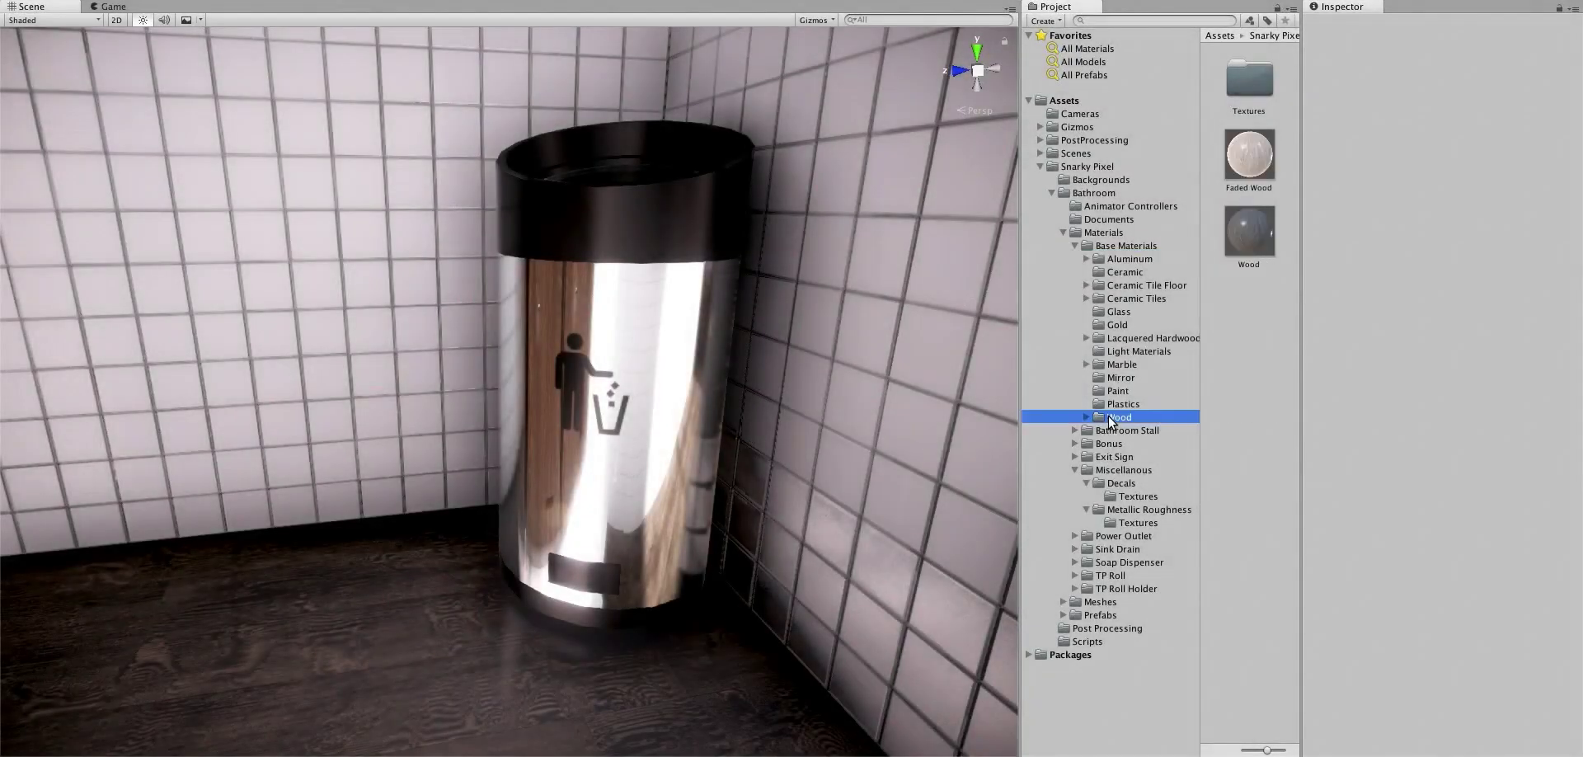
Apply Wood to the trash can and tint the Wood albedo reddish-brown 8C6C62.
mouse_move(1249, 231)
mouse_down()
mouse_move(688, 230)
mouse_move(681, 298)
mouse_up()
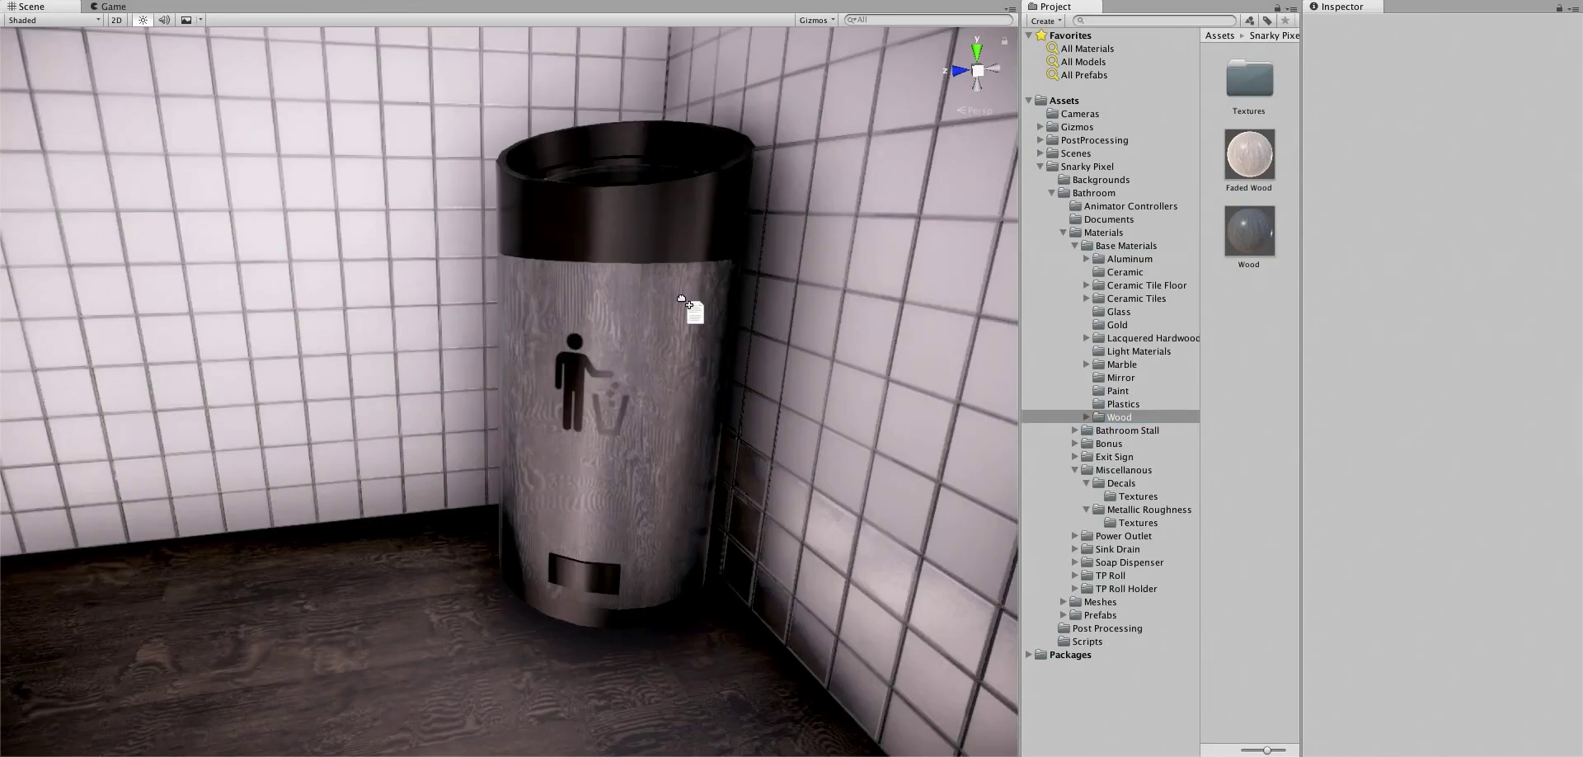
click(1237, 217)
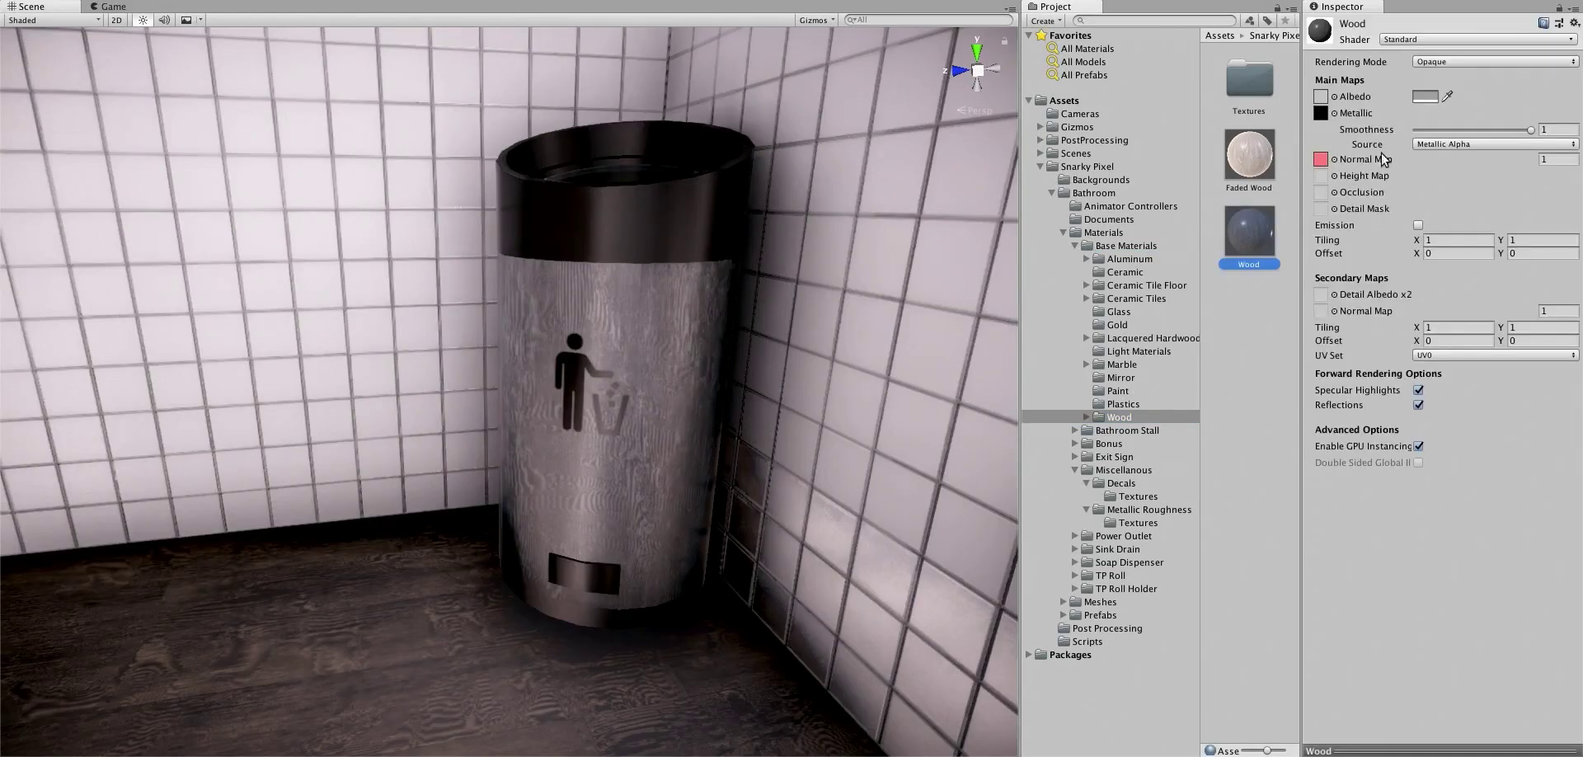
click(1423, 97)
drag(1414, 534, 1413, 517)
mouse_move(1306, 517)
mouse_down()
mouse_move(1328, 518)
mouse_move(1319, 531)
mouse_up()
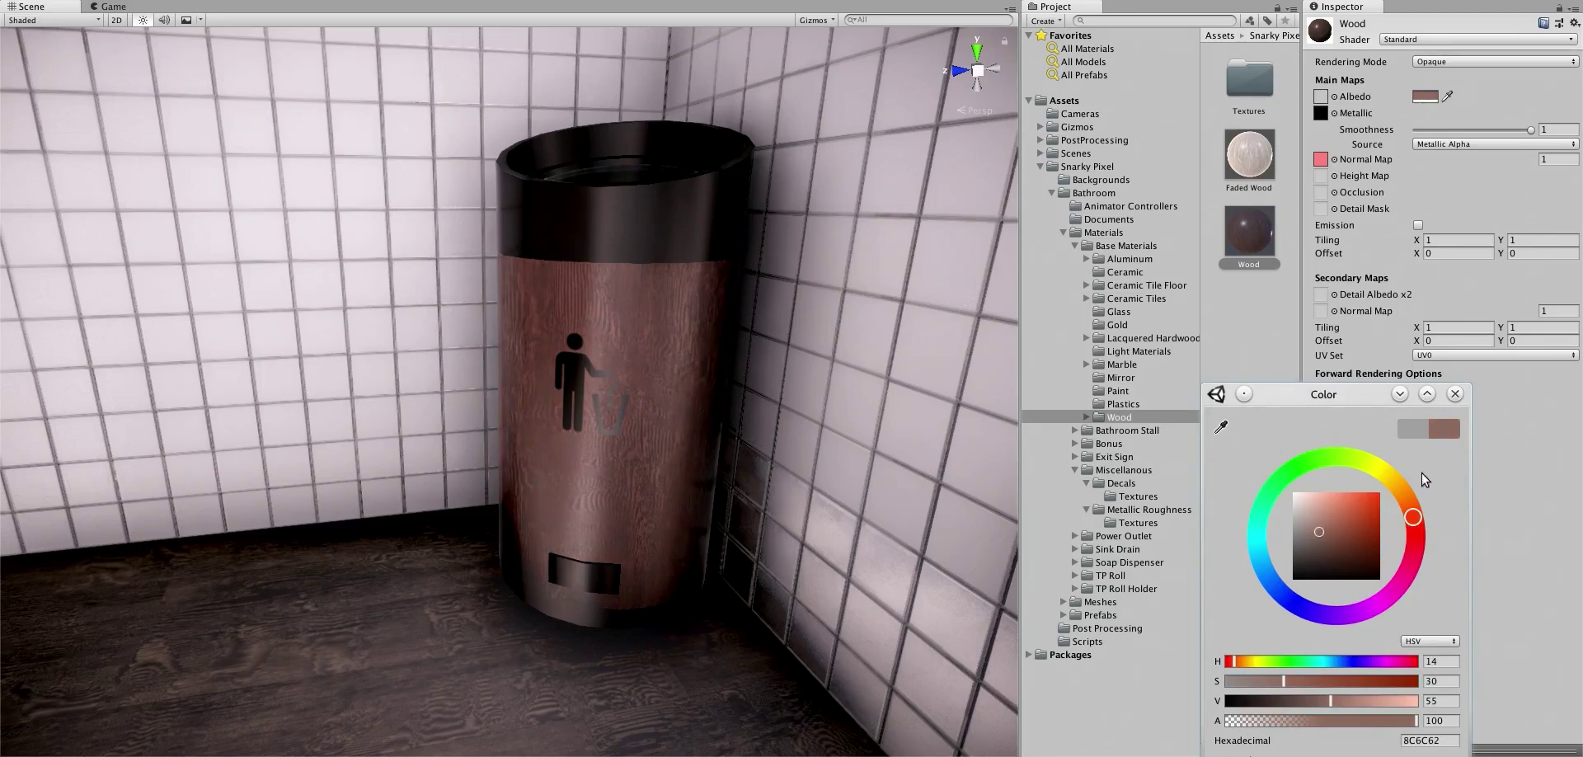
click(1456, 395)
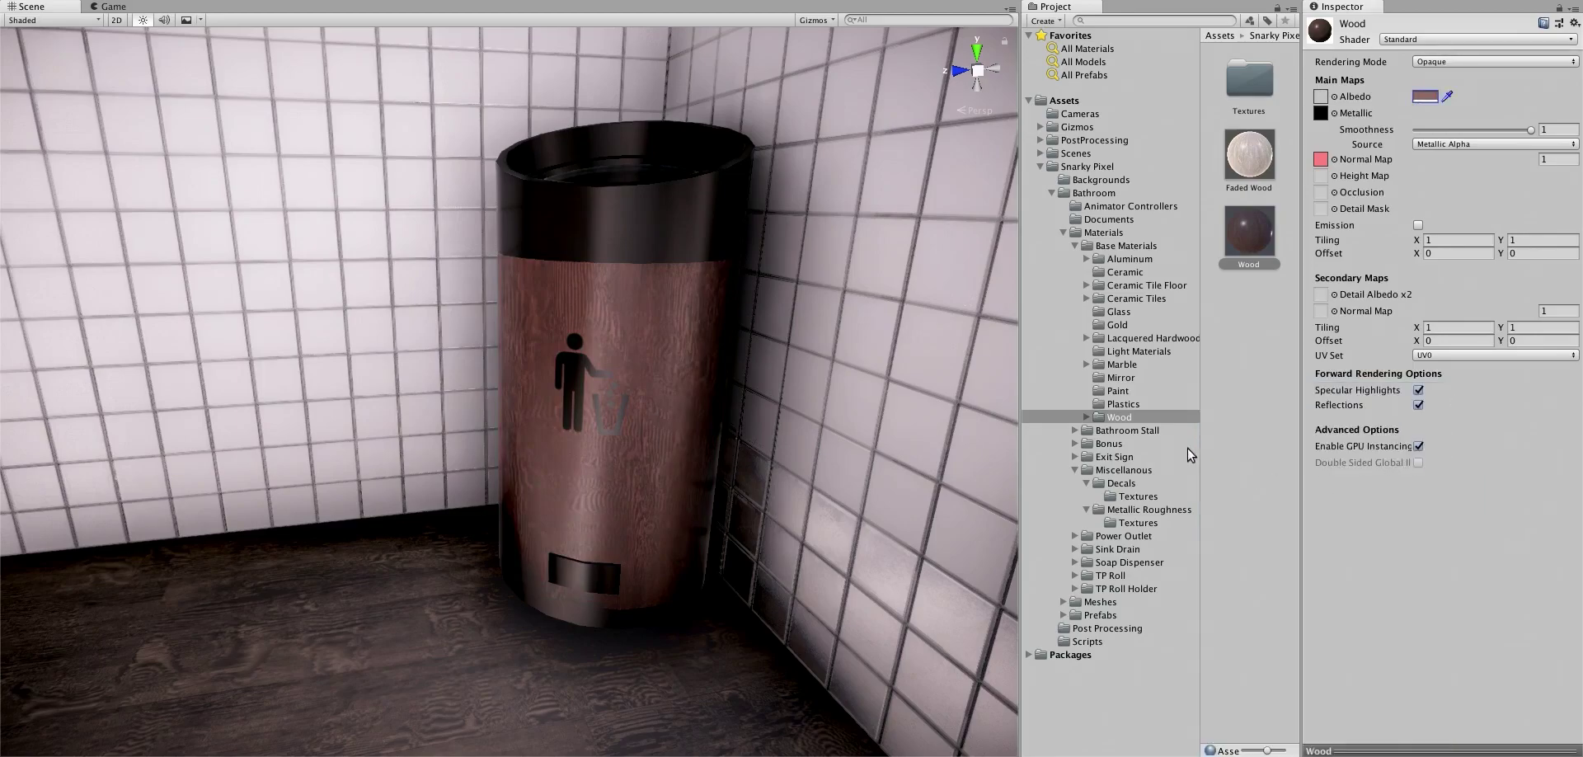
click(1123, 262)
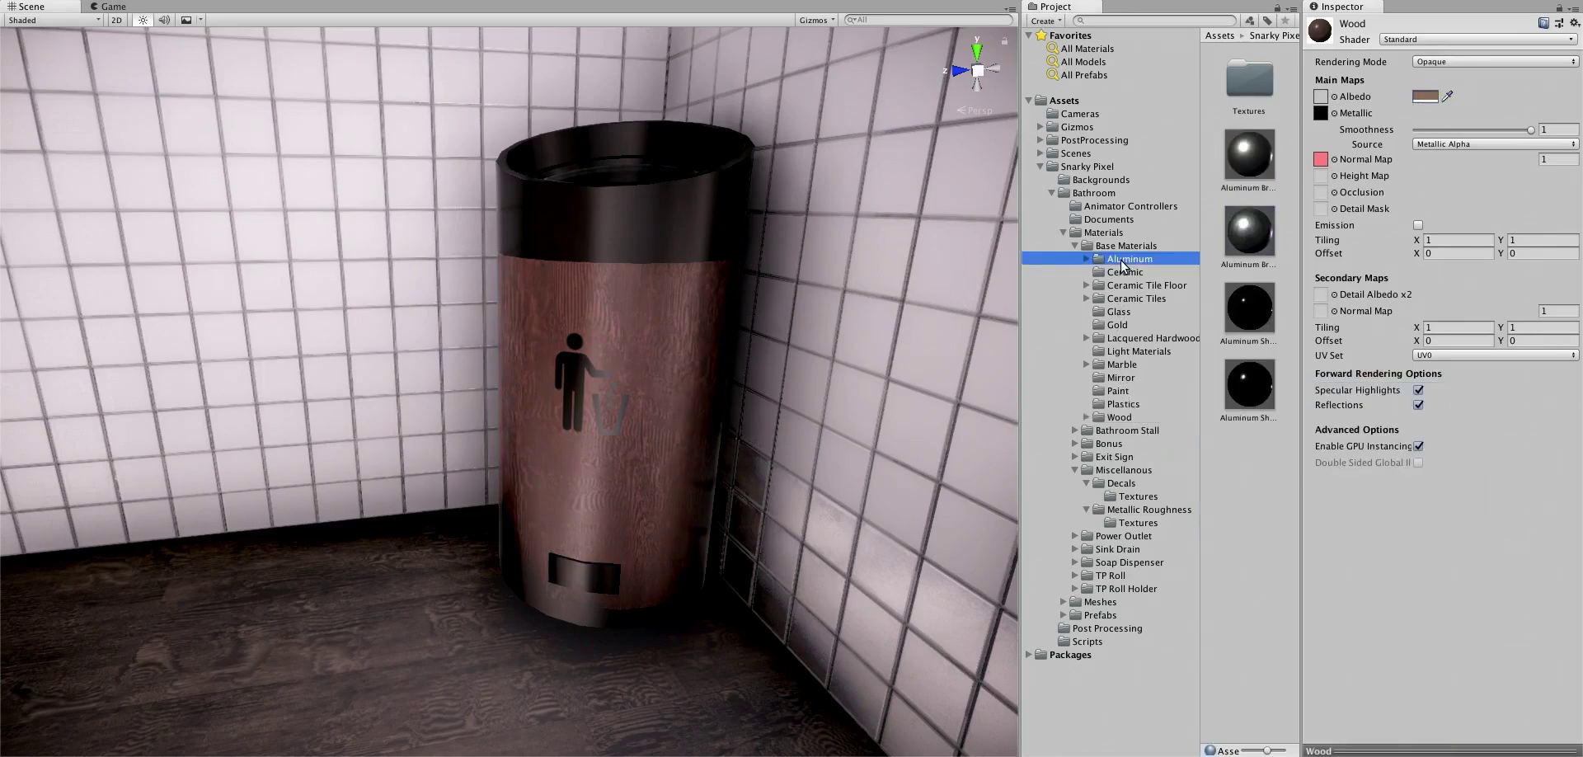
Give the trash can's top and bottom rings aluminum and make its icon decal Decals White.
drag(1268, 177, 604, 212)
mouse_move(1236, 157)
mouse_down()
mouse_move(604, 624)
mouse_move(606, 584)
mouse_up()
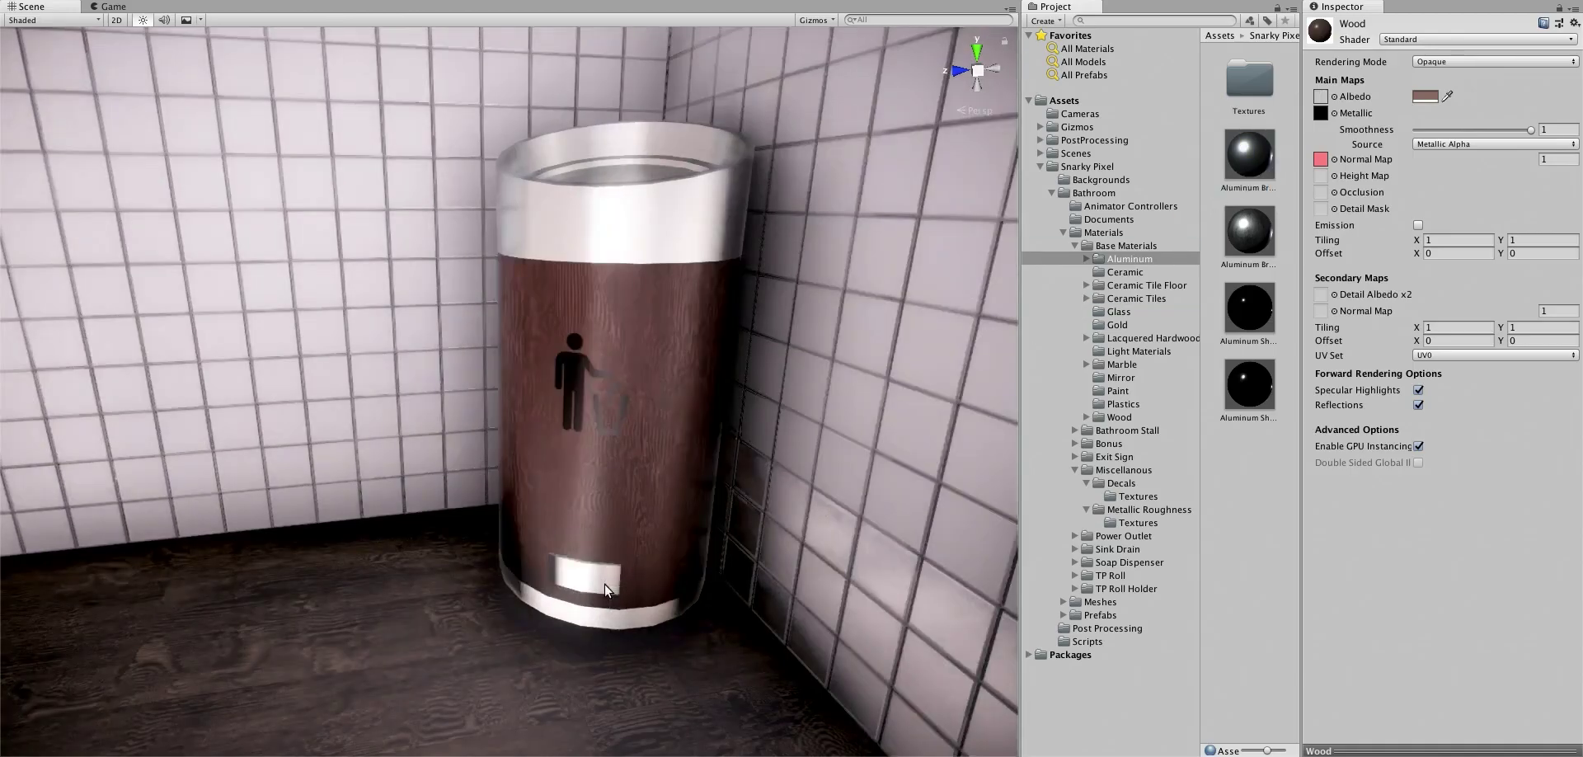
mouse_move(1259, 313)
mouse_down()
mouse_move(1075, 315)
mouse_move(664, 246)
mouse_move(559, 586)
mouse_move(590, 557)
mouse_up()
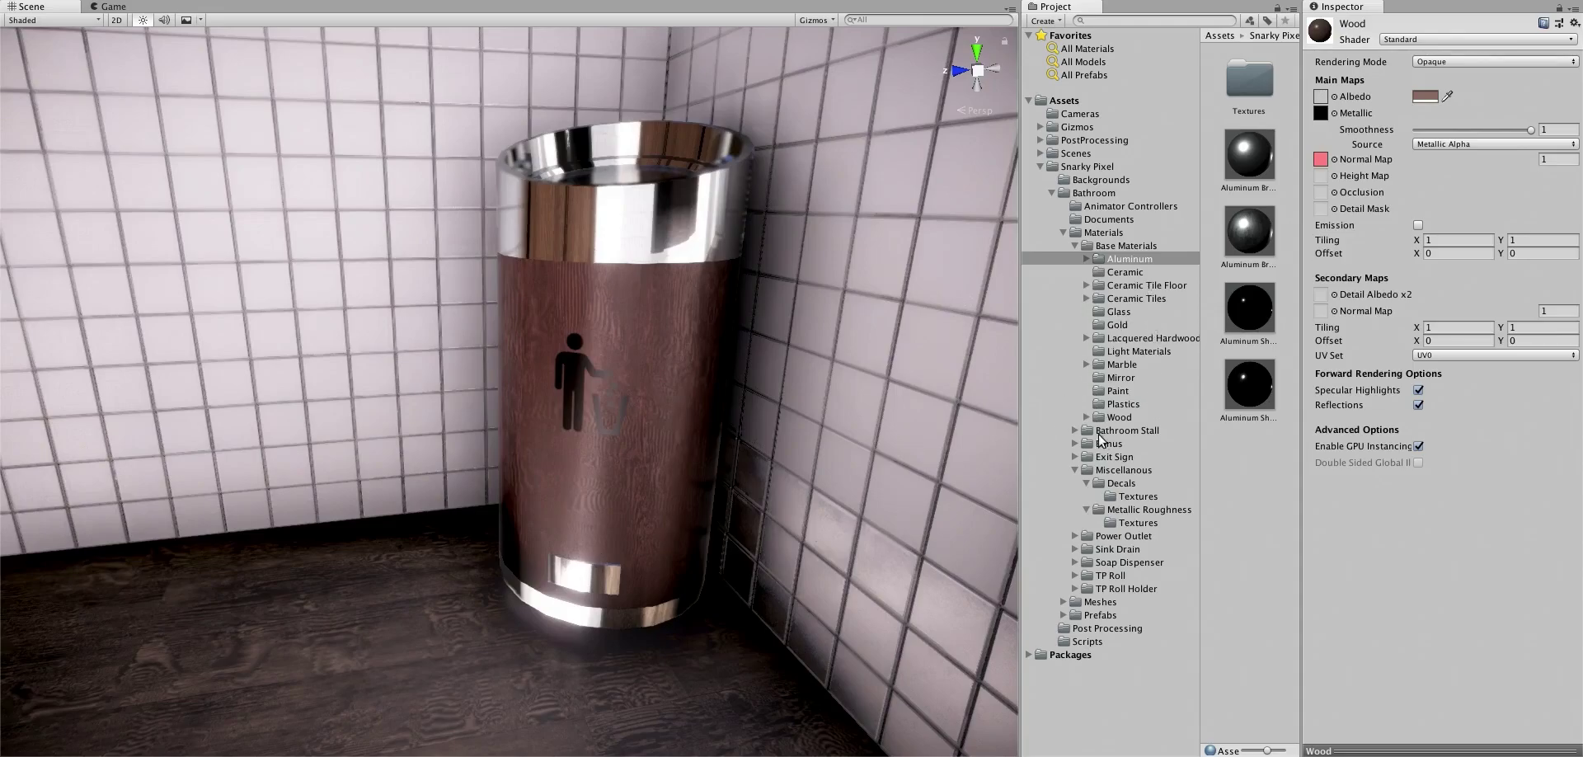
click(1120, 484)
drag(1249, 235, 571, 370)
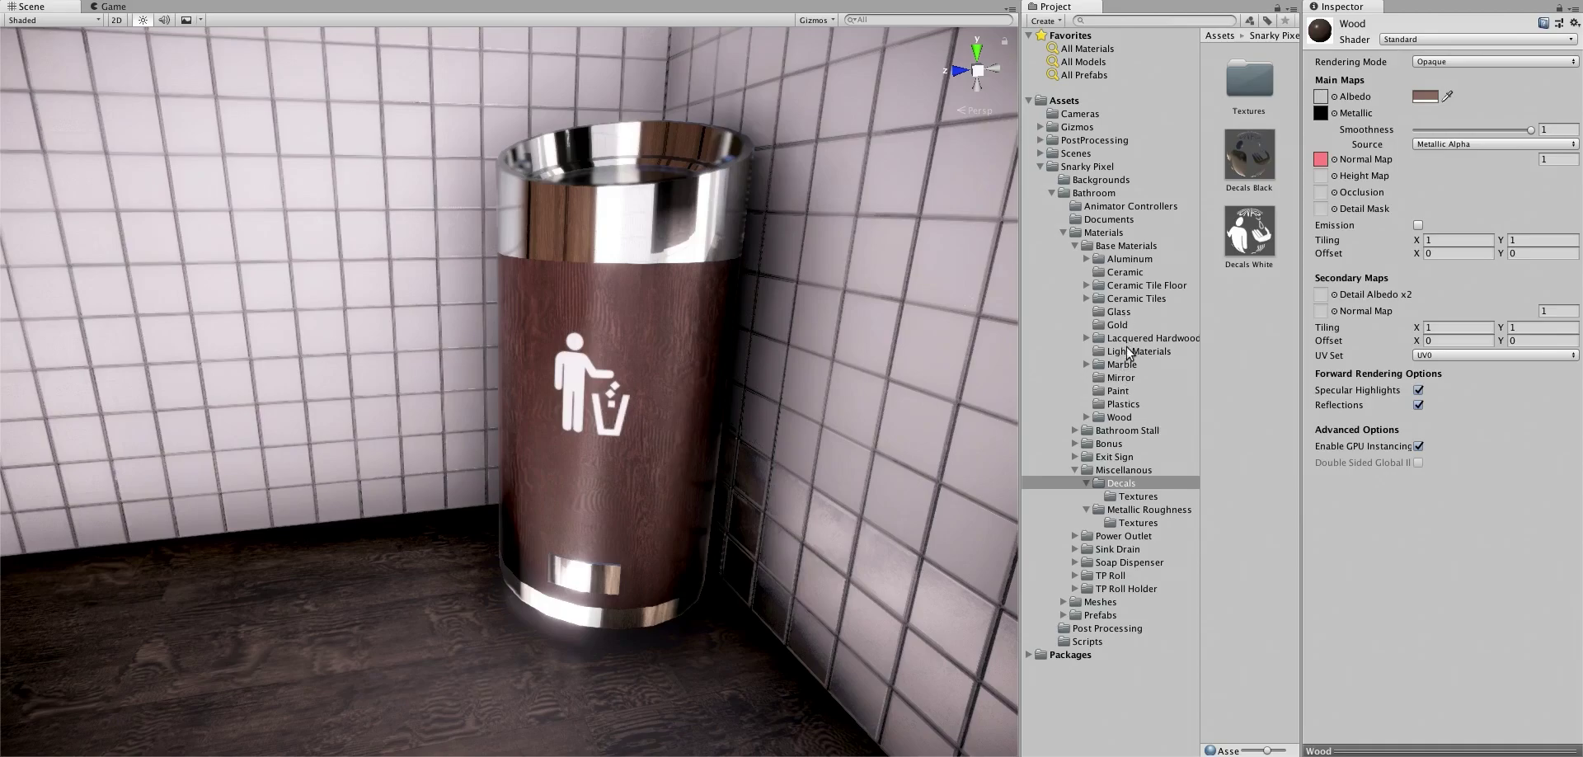
Paint the trash can body black, then switch it to brushed aluminum.
click(1115, 392)
drag(1253, 103, 705, 380)
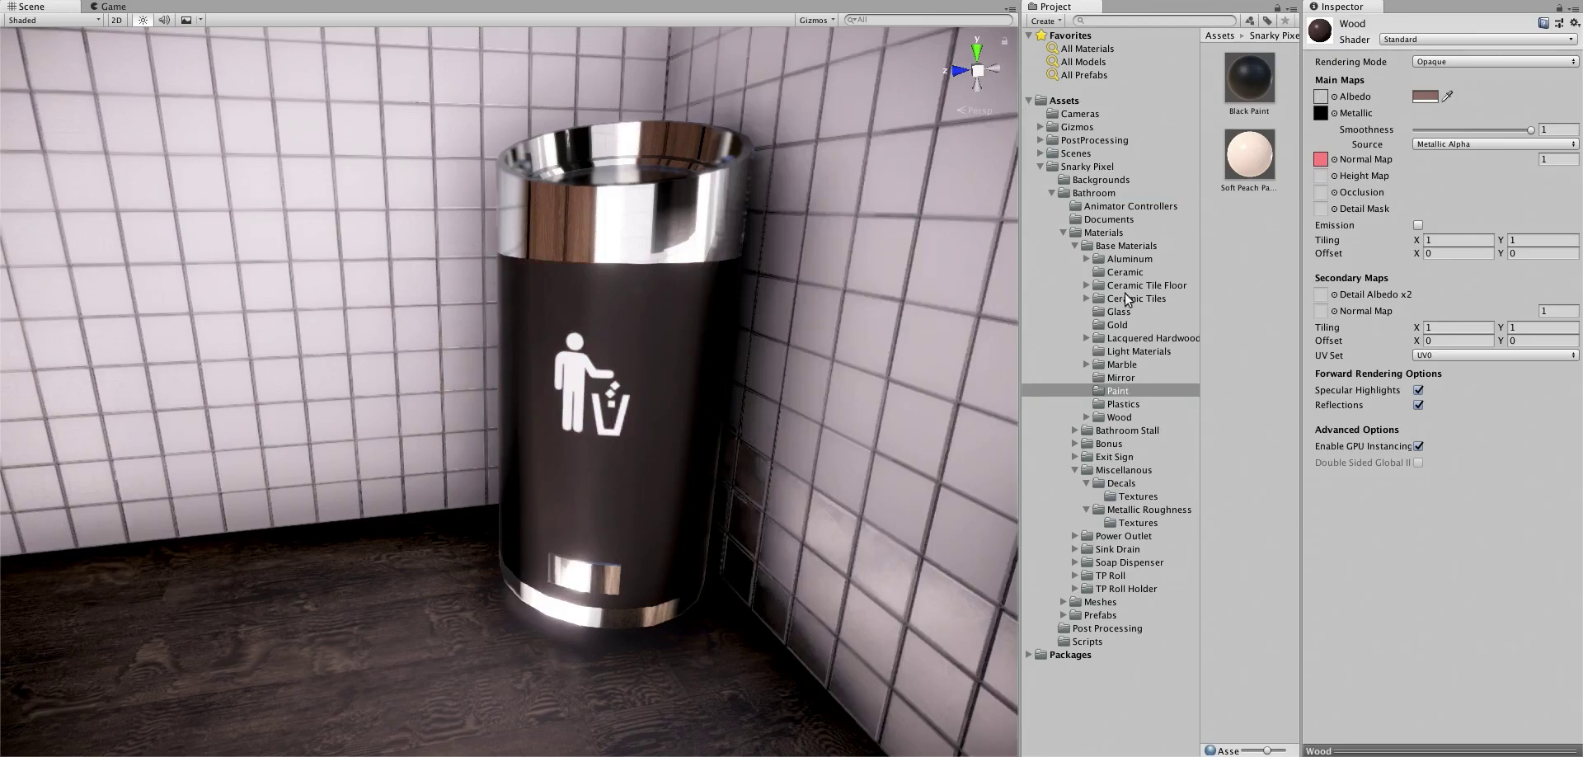
click(1129, 261)
drag(1231, 149, 677, 392)
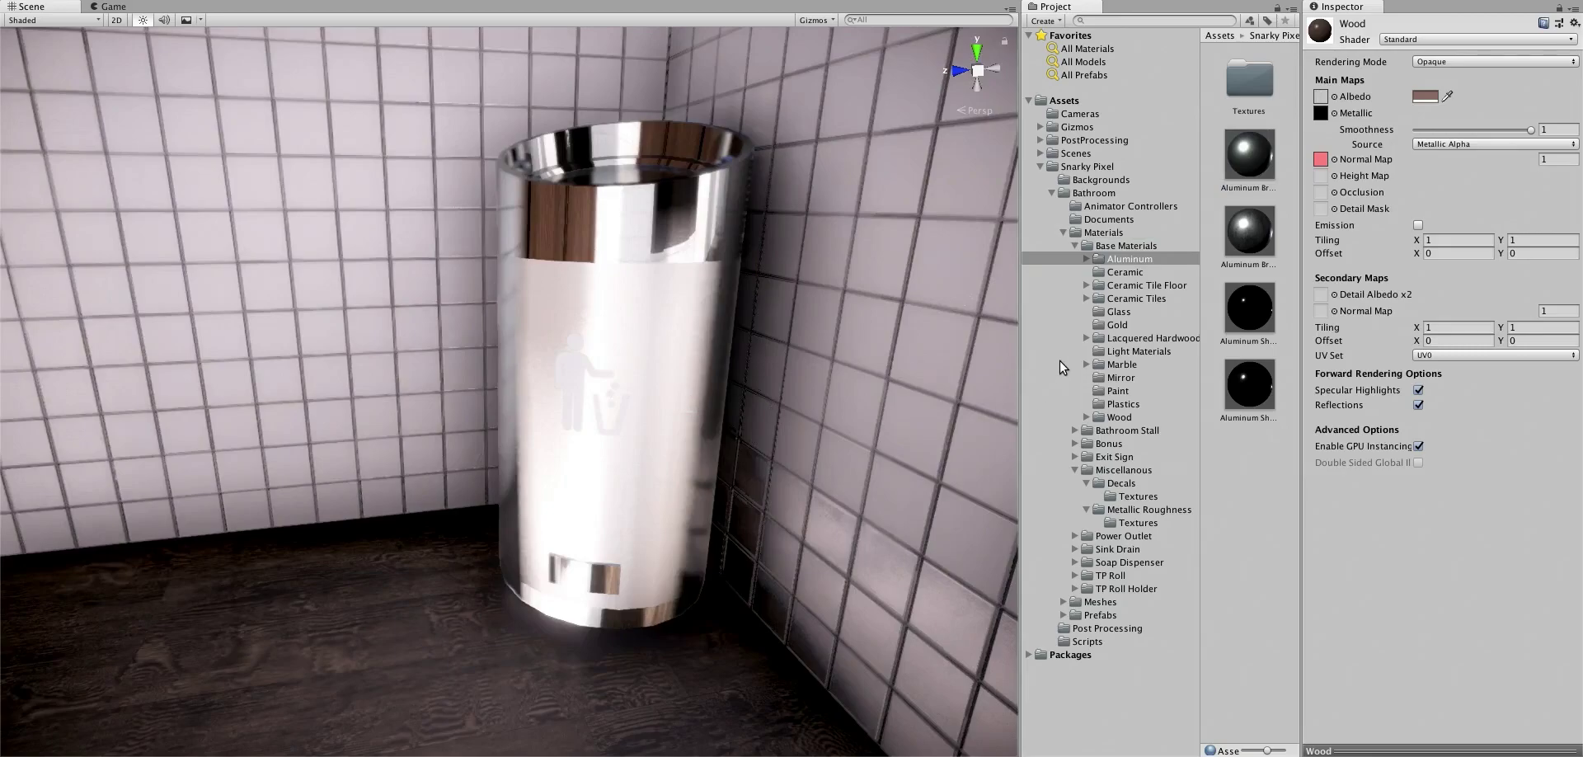
Settle on a smooth aluminum finish for the can and put Wood back on its front panel.
drag(1248, 237, 639, 251)
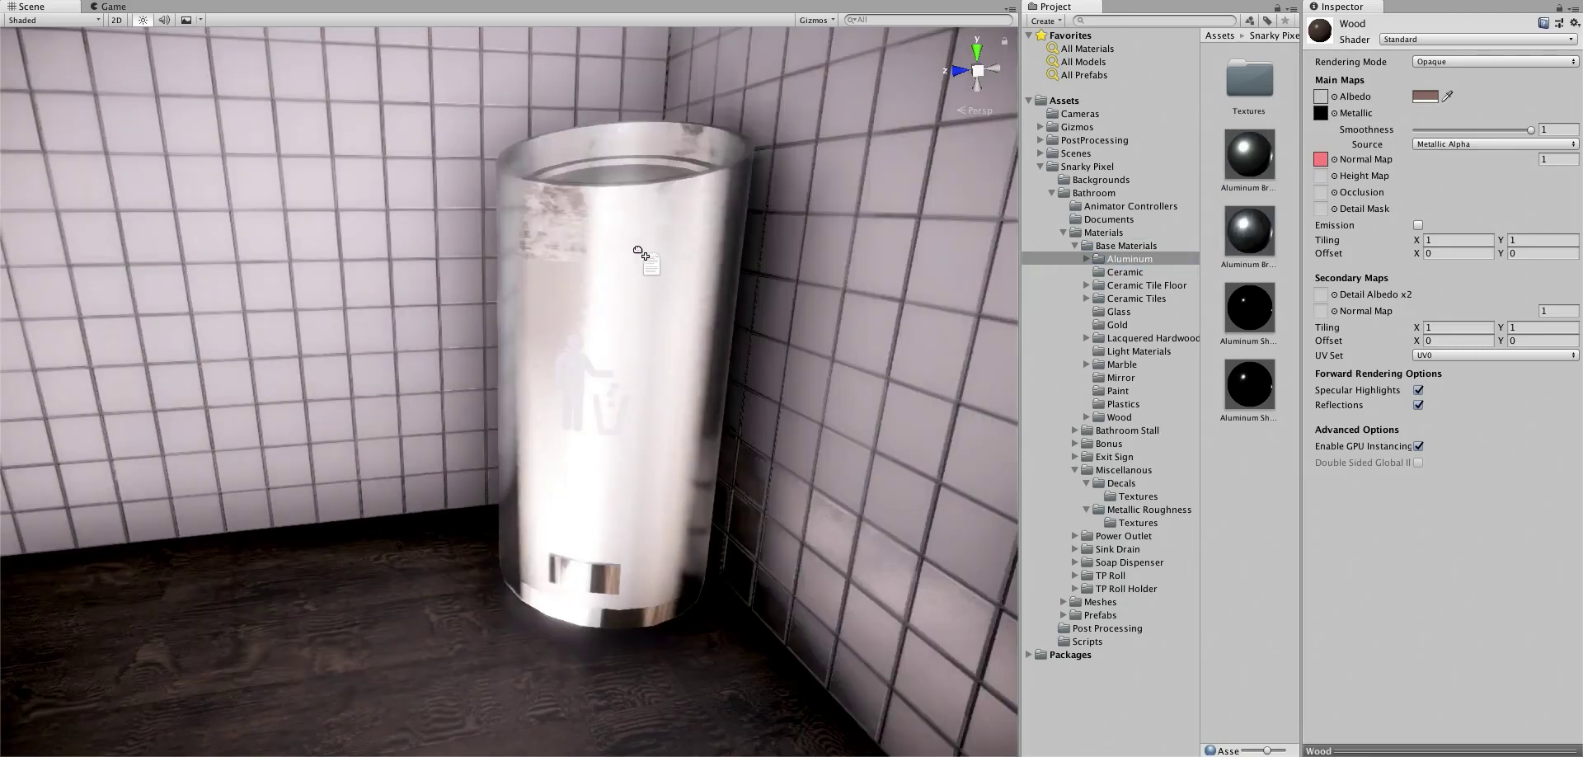
mouse_move(639, 252)
mouse_down()
mouse_move(1241, 169)
mouse_move(622, 620)
mouse_up()
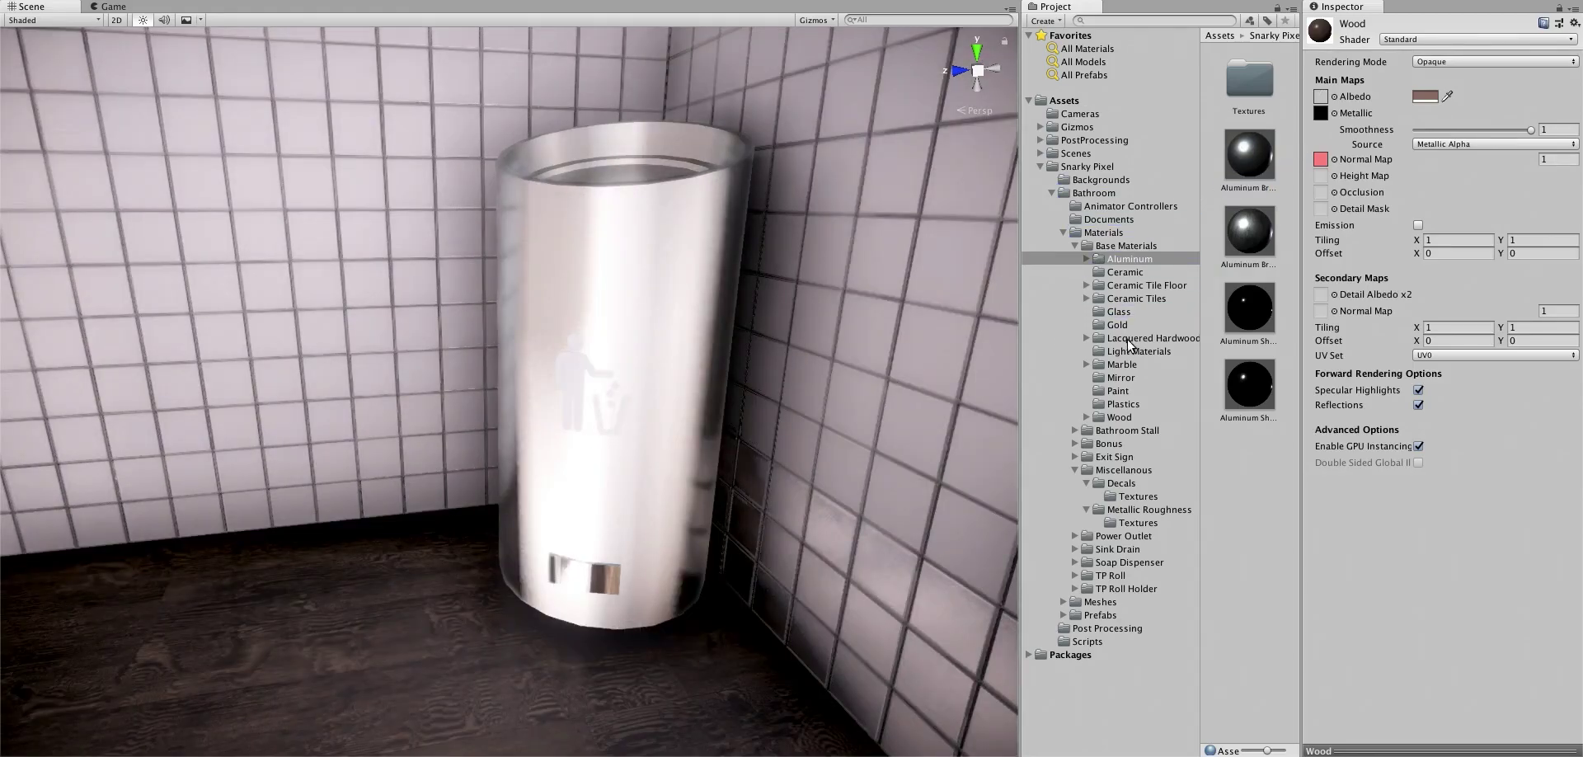
drag(1249, 155, 587, 577)
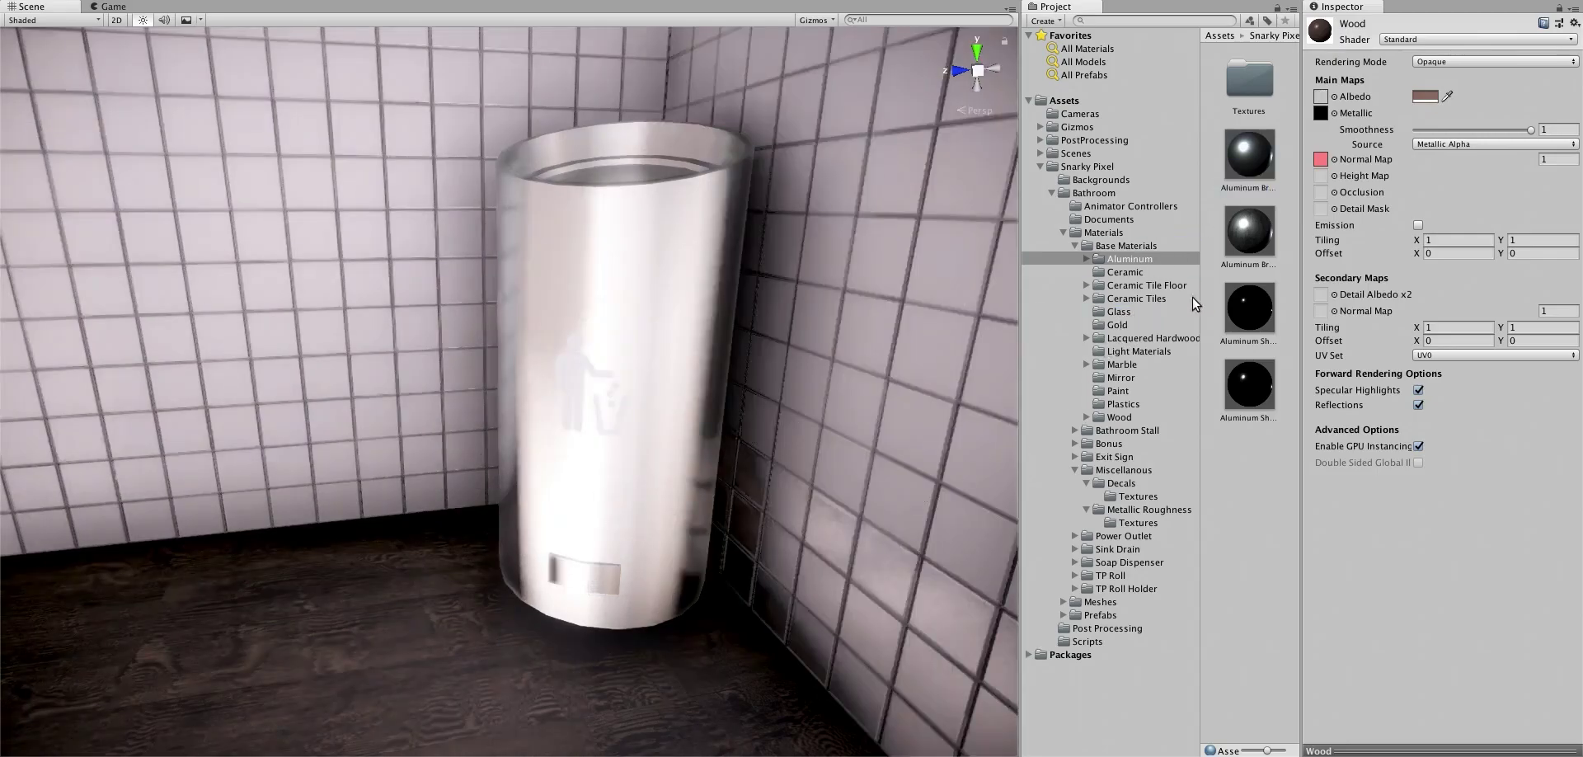
drag(1320, 31, 676, 357)
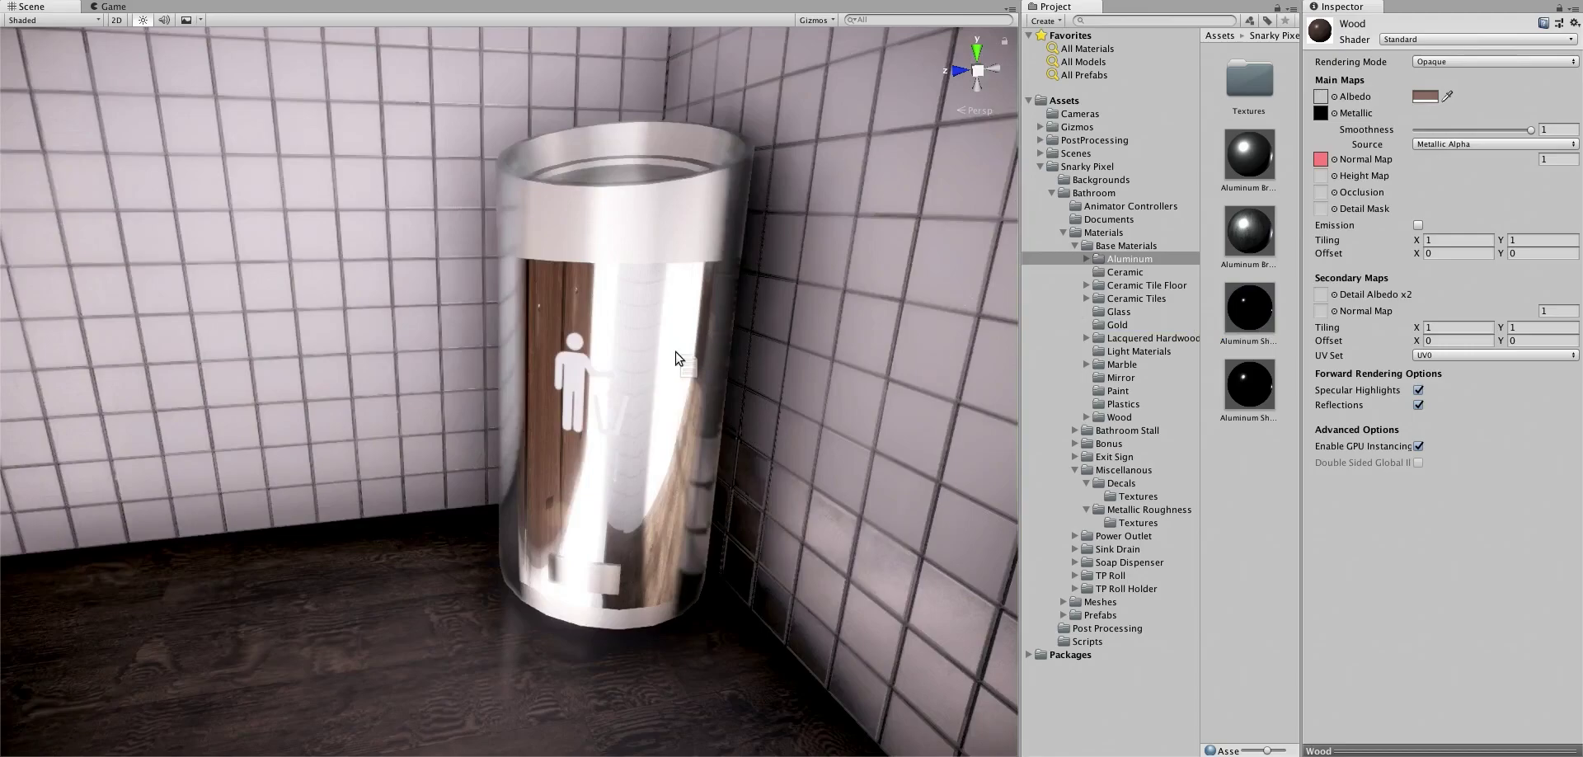
Make the trash can's icon decal Decals Black and paint its lid with Black Paint.
click(1115, 484)
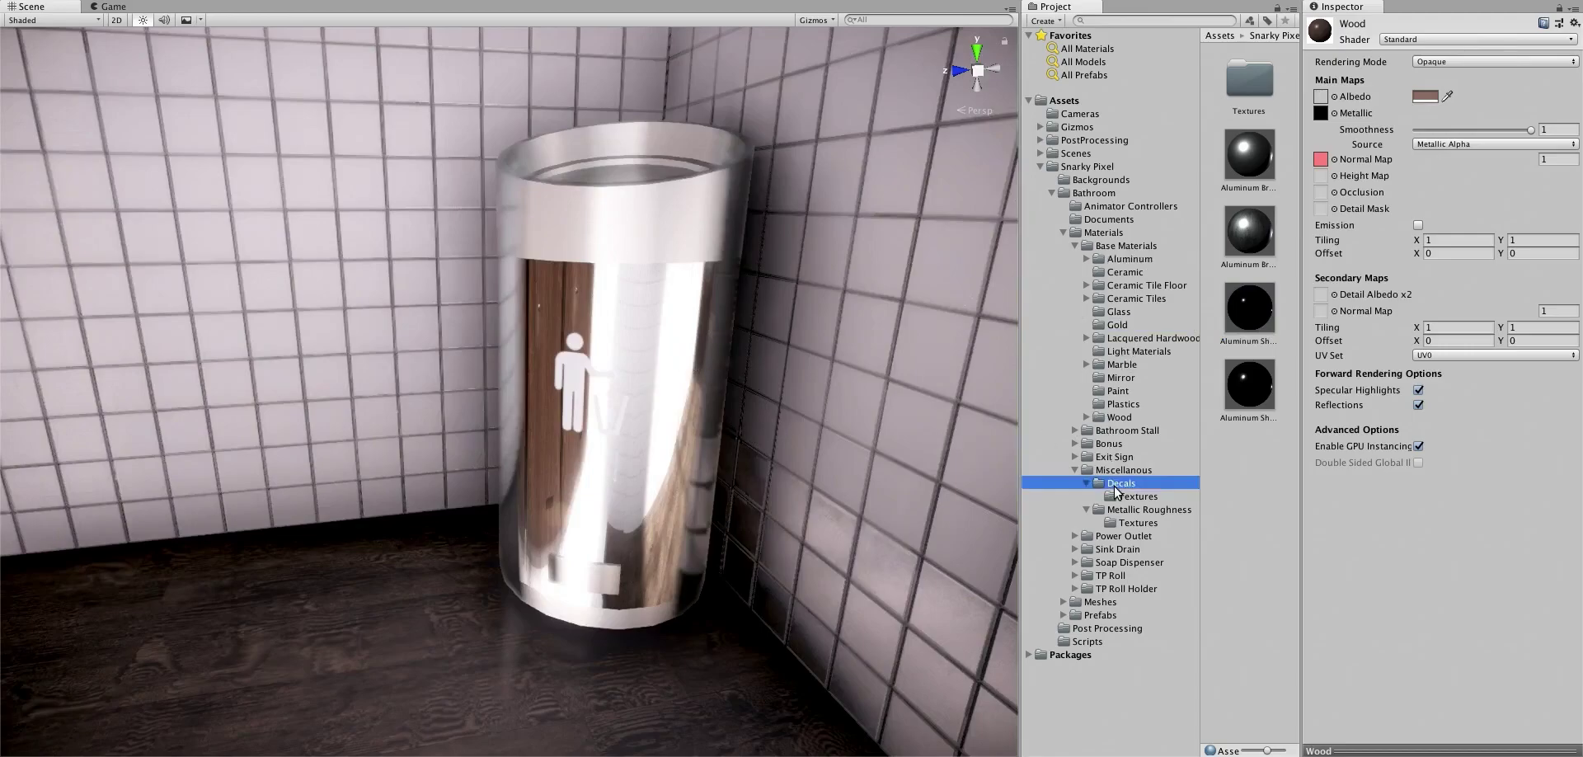
drag(1250, 154, 626, 438)
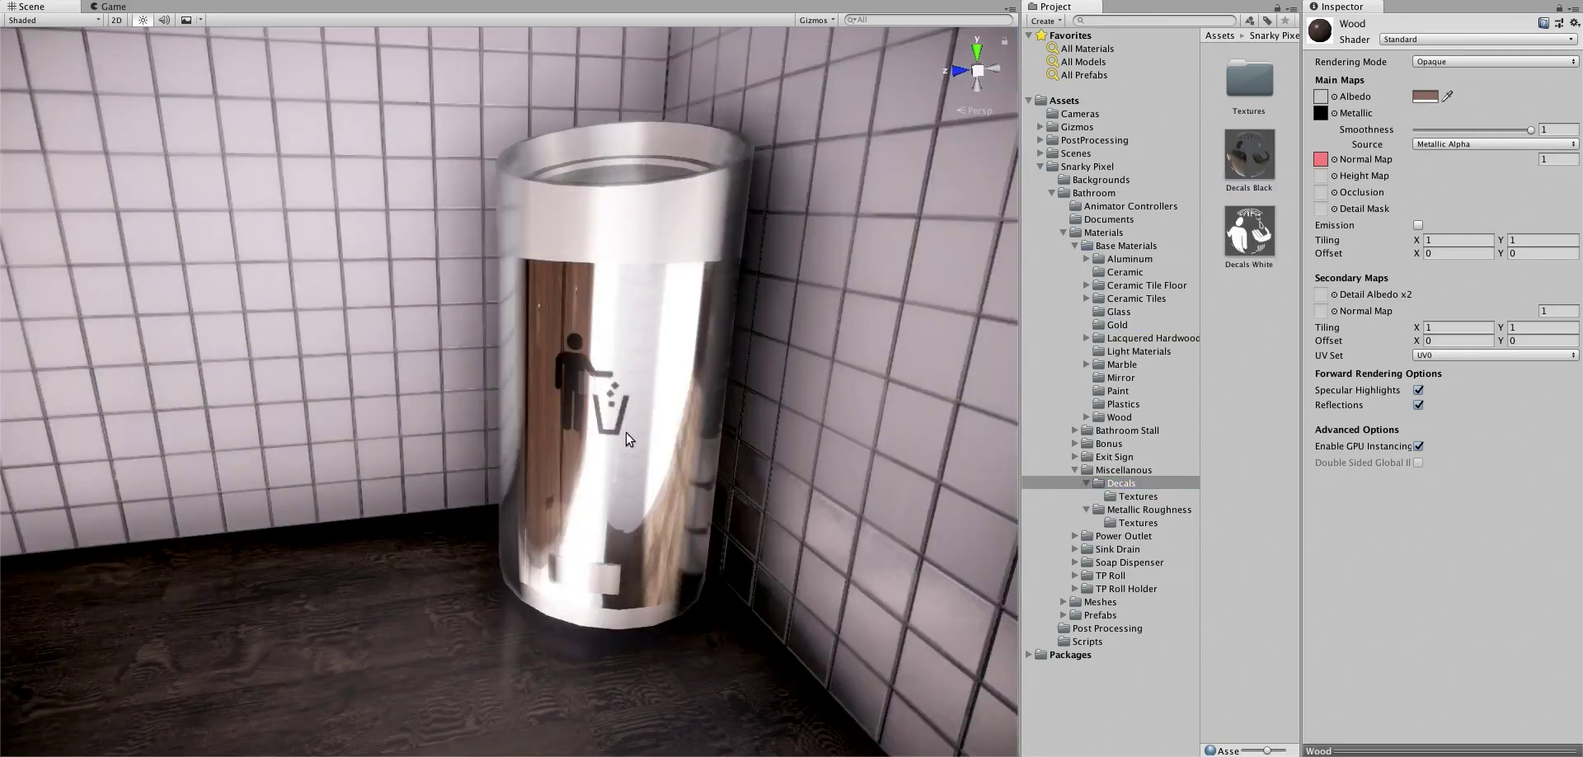
click(1117, 390)
drag(1249, 79, 585, 569)
drag(1250, 79, 695, 191)
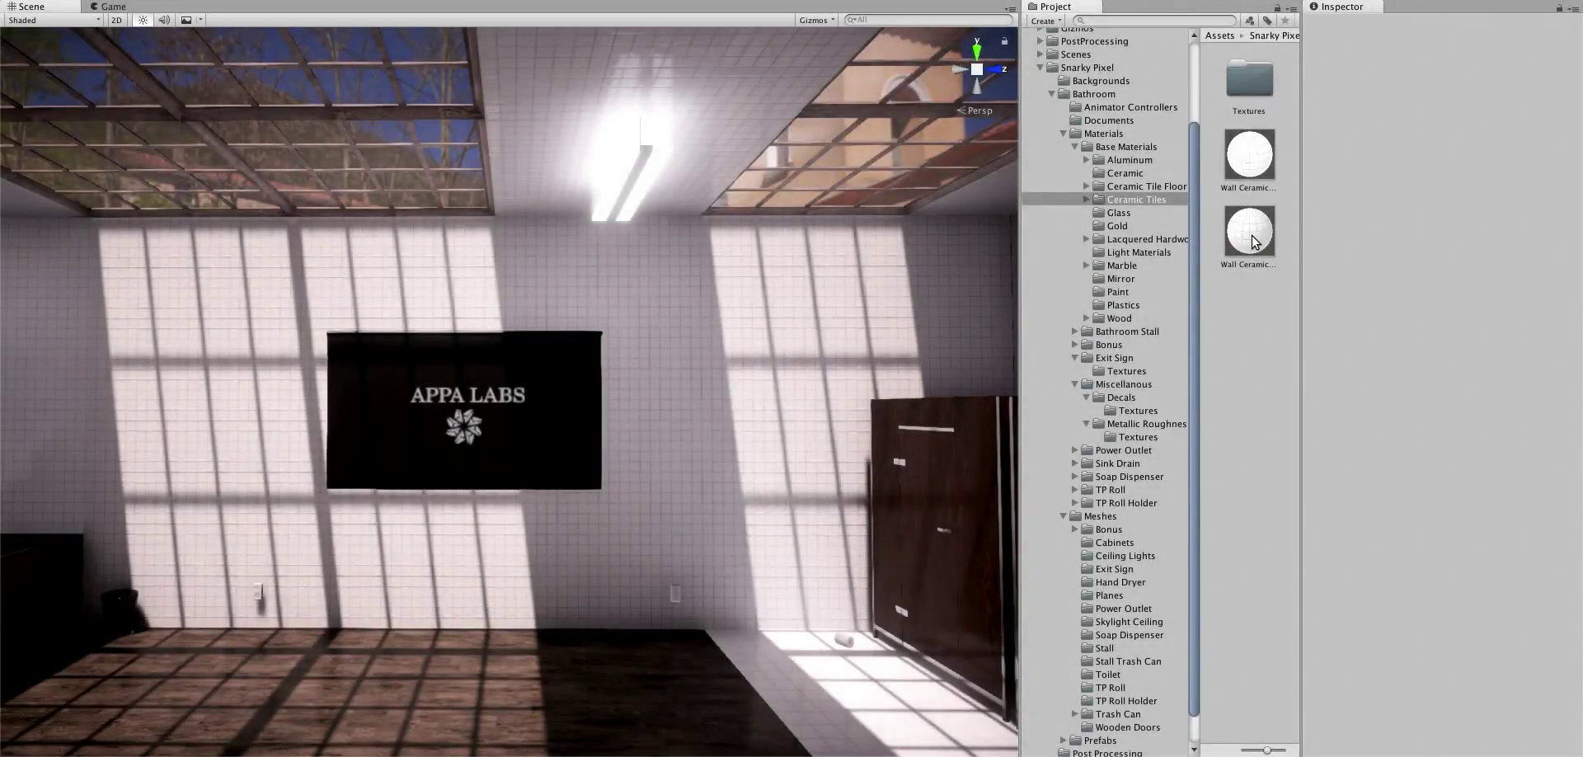
Give Wall Ceramic Tiles (2-Color) a HalfWhite detail mask, PlainBlue detail albedo and Y offset 1.1.
click(1254, 238)
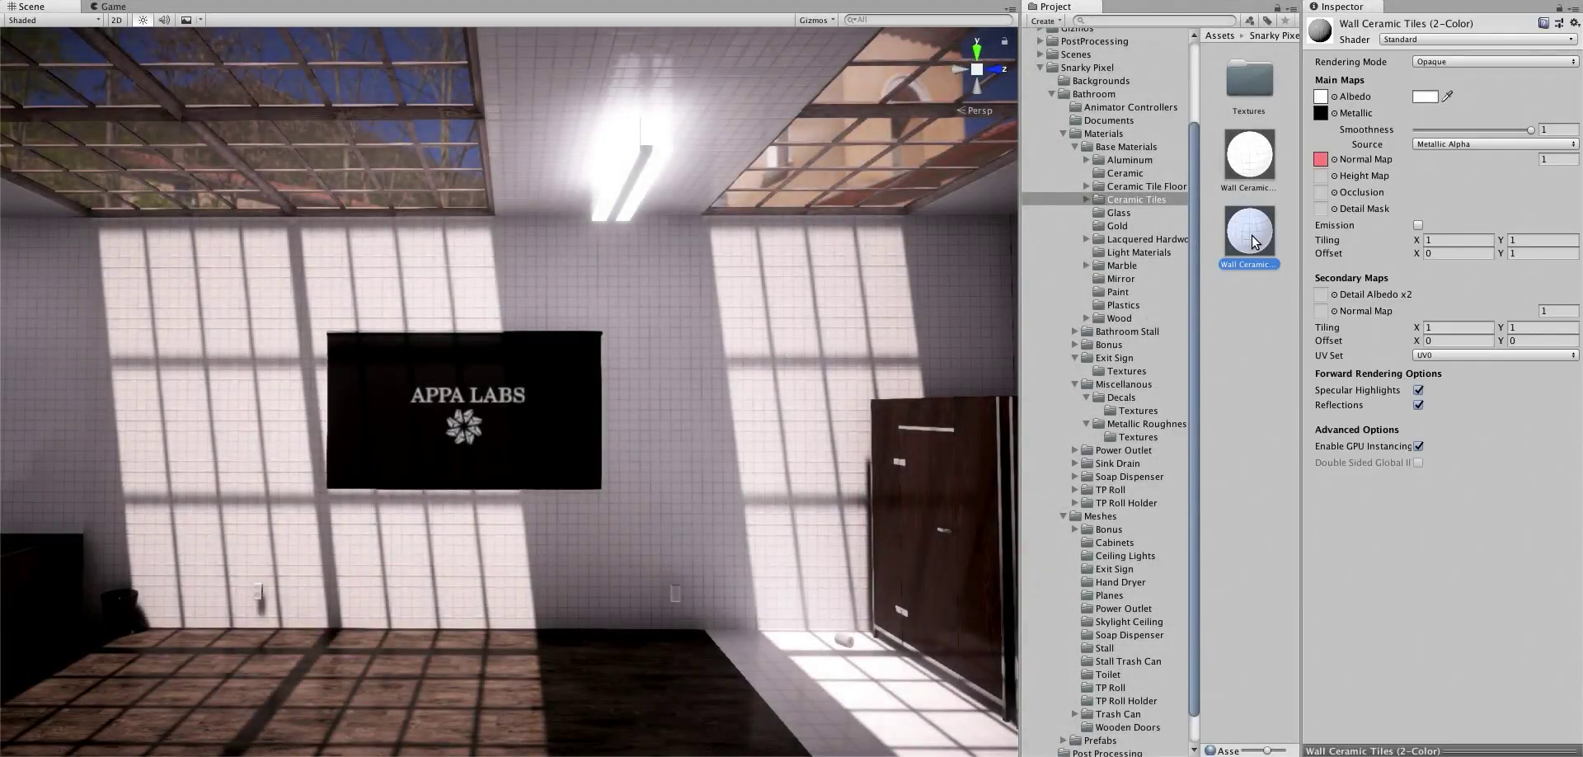
click(1139, 411)
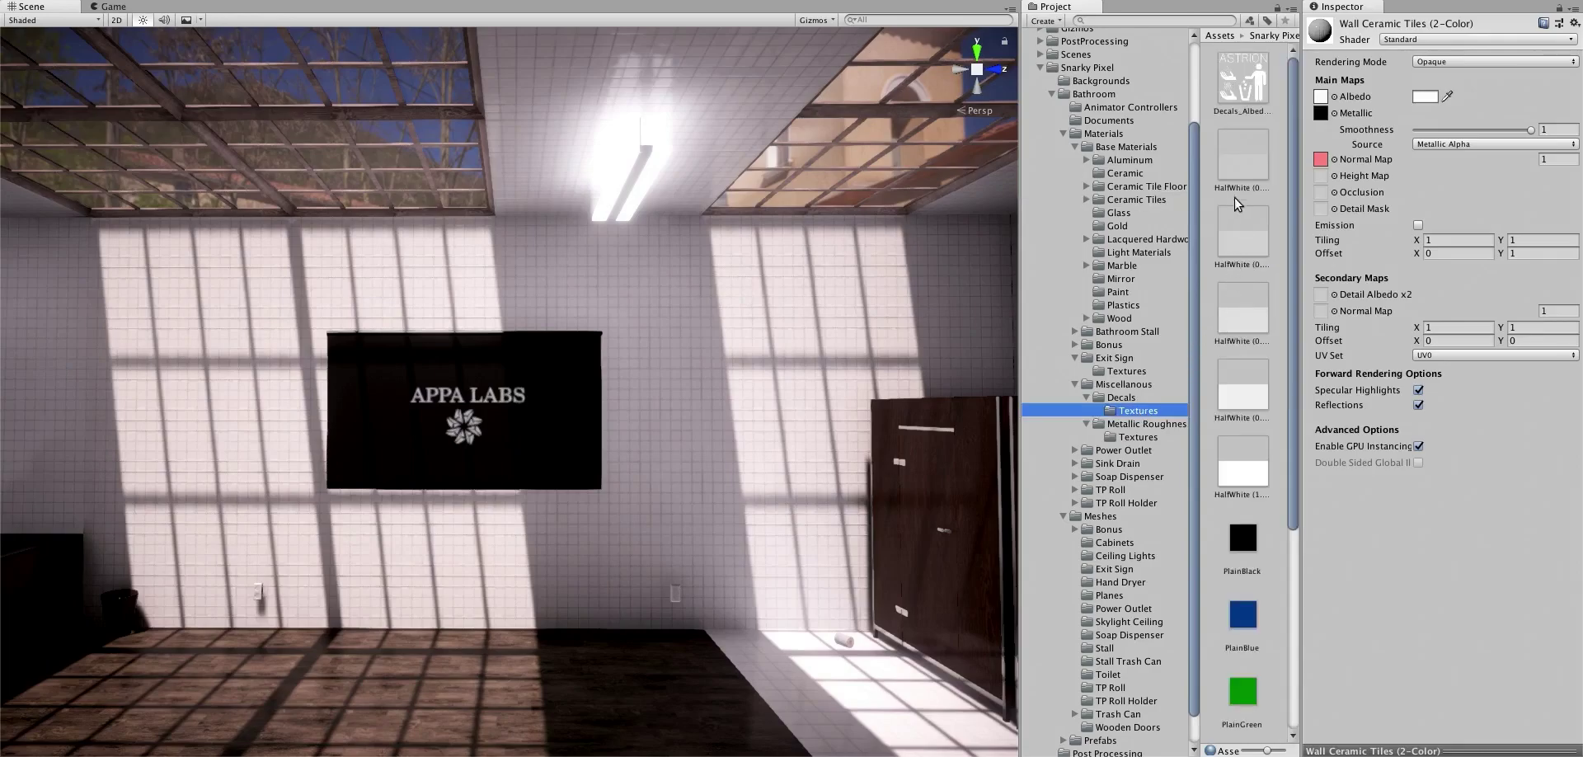
drag(1243, 165, 1320, 211)
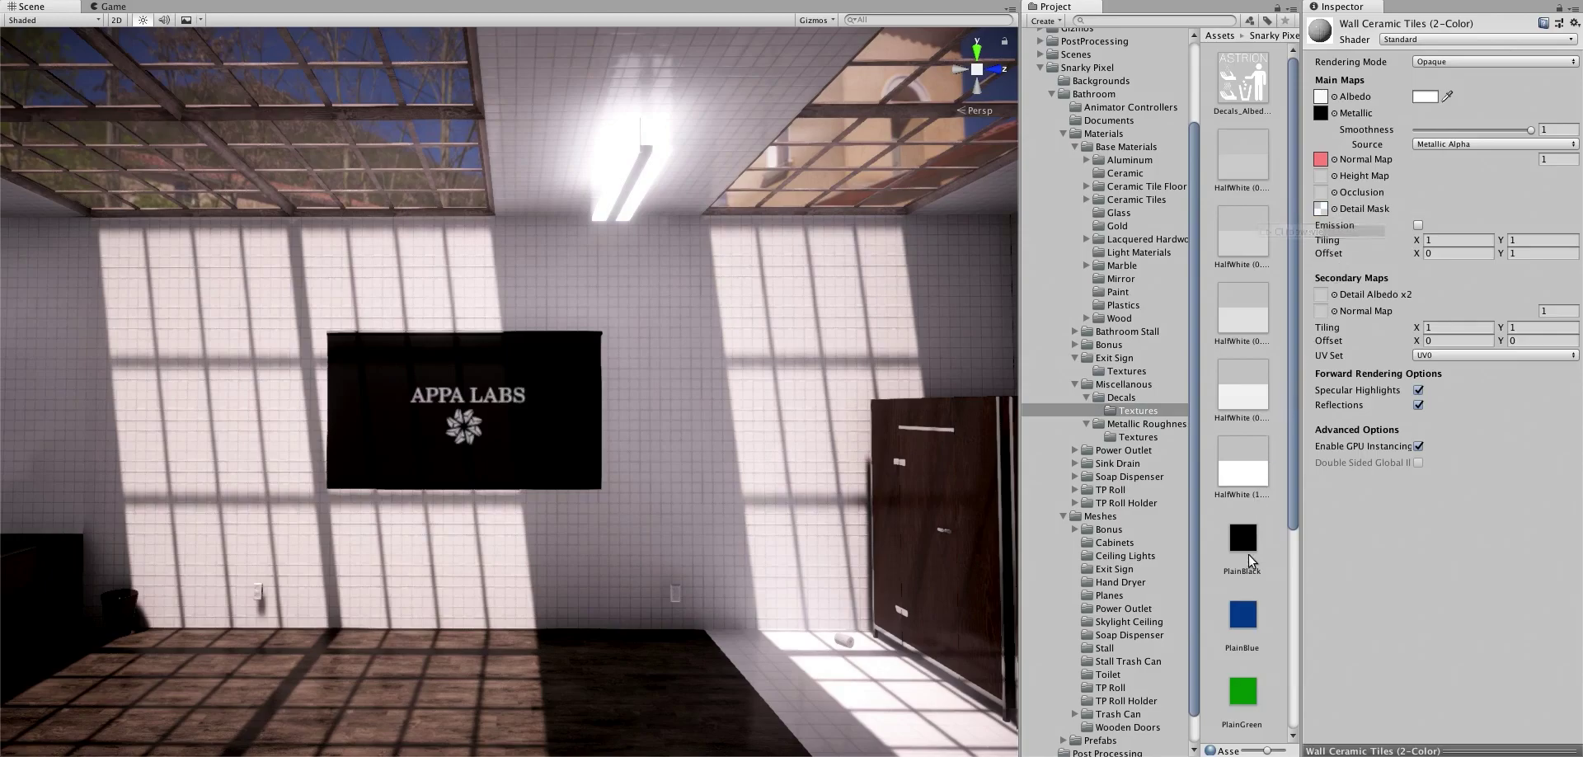
mouse_move(1244, 616)
mouse_down()
mouse_move(1330, 295)
mouse_move(1321, 213)
mouse_up()
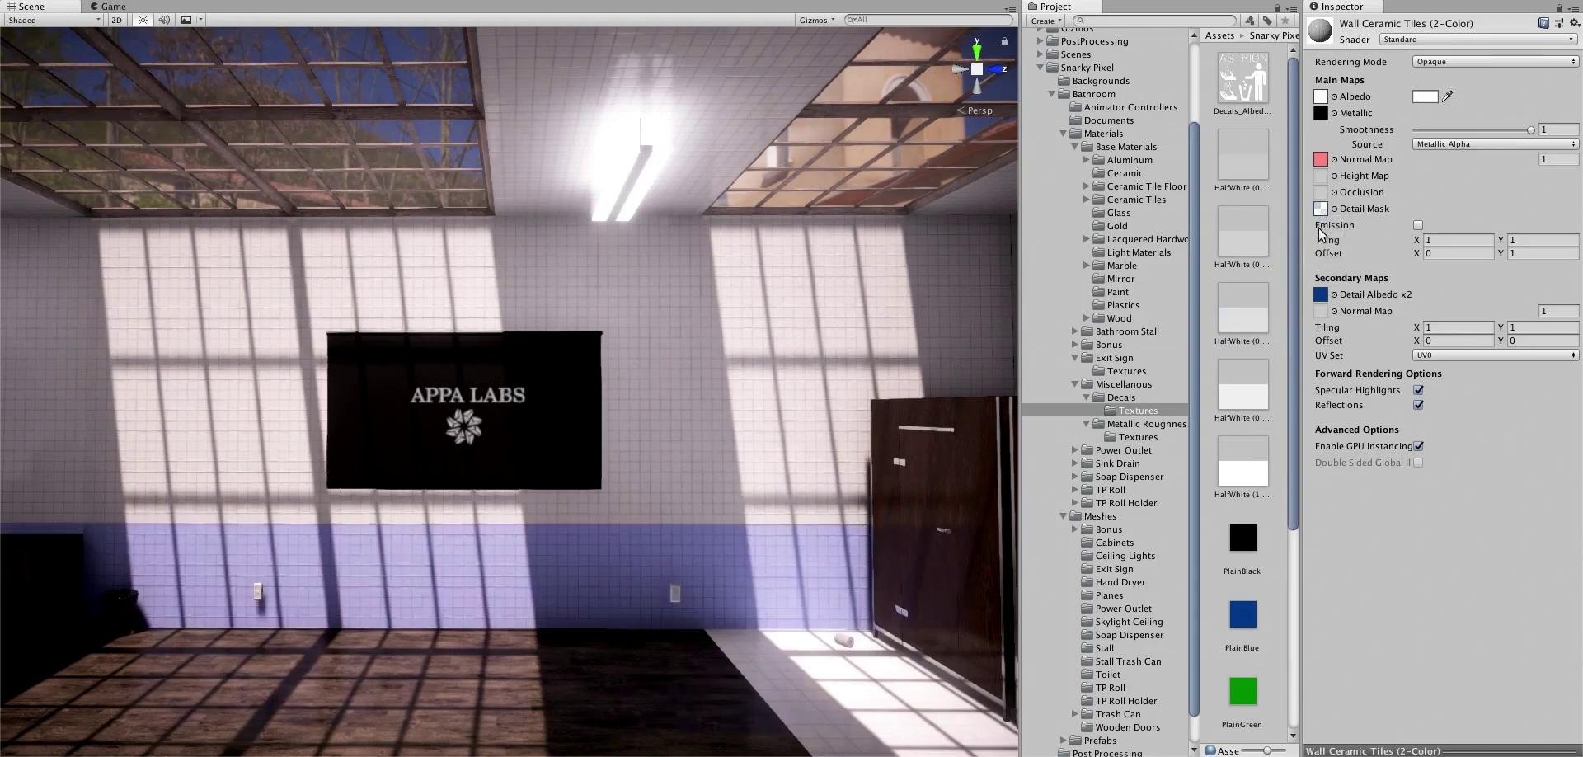
drag(1500, 256, 1501, 257)
text(.1)
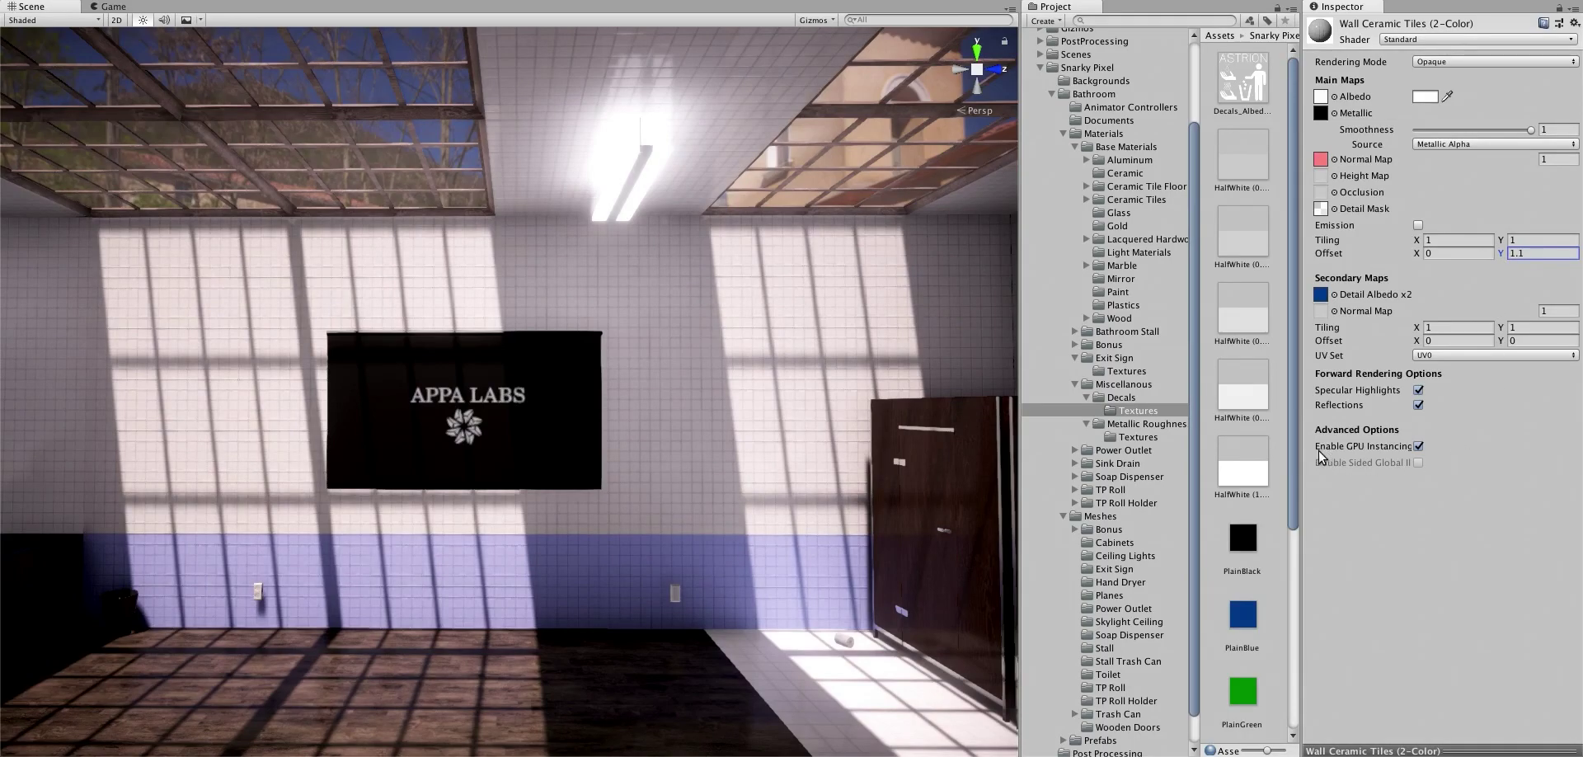
drag(1295, 459, 1293, 525)
Swap the detail albedo to PlainRed, then PlainBlack, and replace the mask with another HalfWhite texture.
click(1252, 602)
drag(1252, 602, 1320, 295)
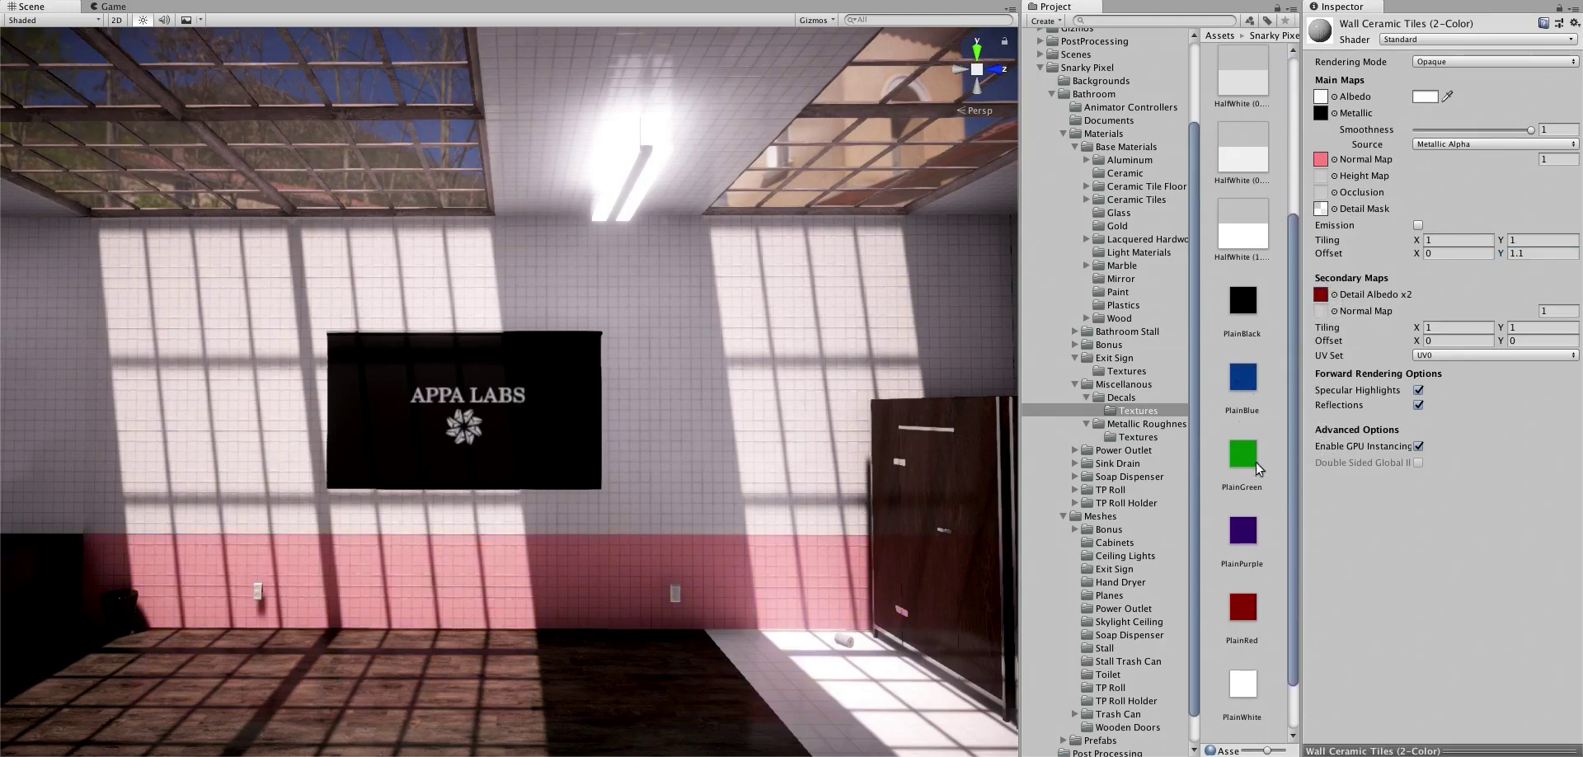
scroll(1259, 467, up, 1)
drag(1239, 202, 1321, 213)
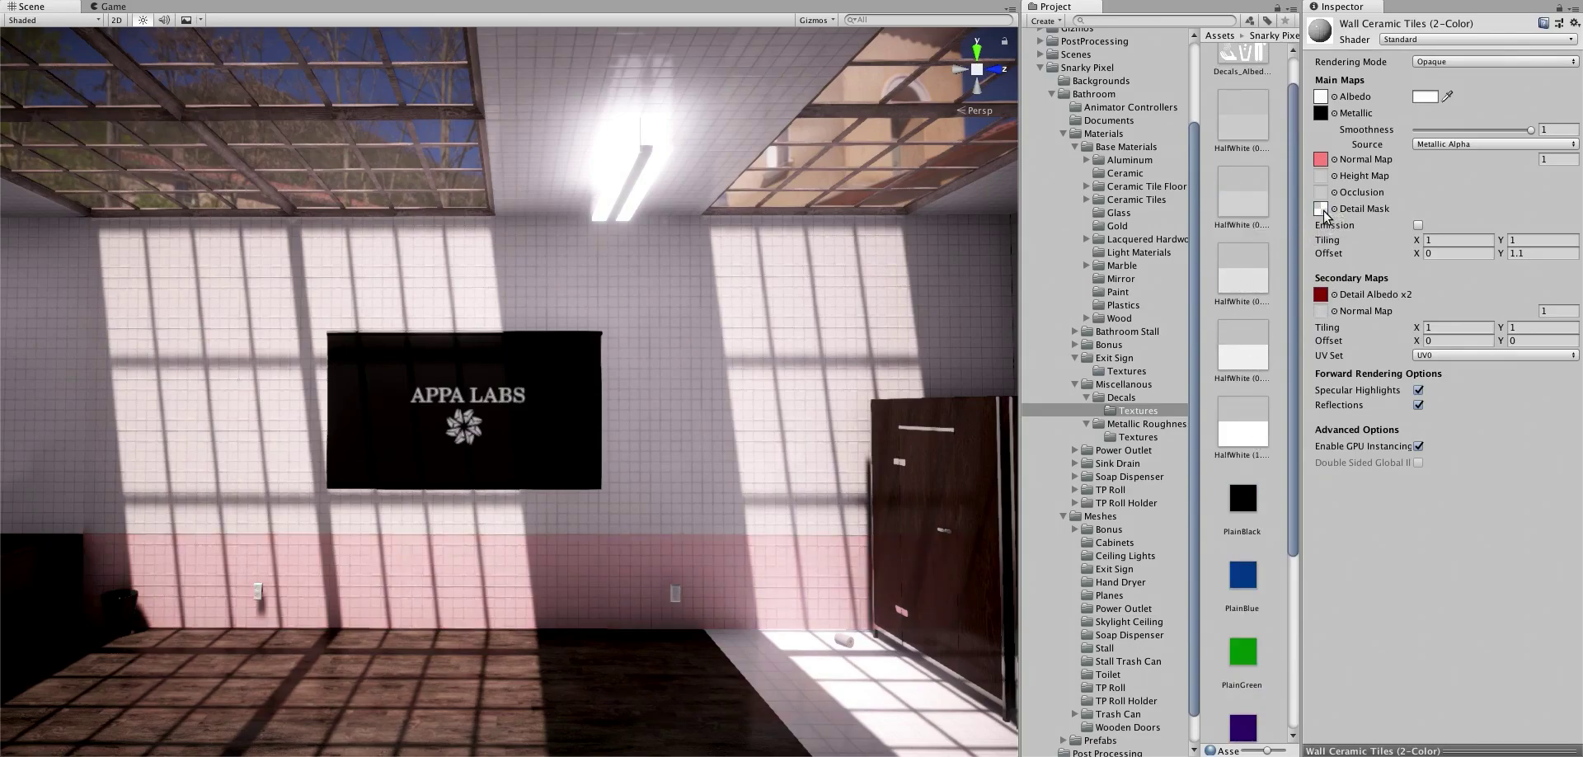
mouse_move(1242, 498)
mouse_down()
mouse_move(1326, 227)
mouse_move(1320, 294)
mouse_up()
Set the detail Y offset to 0.85 and try three other HalfWhite textures as the detail mask.
click(1498, 252)
drag(1497, 255, 1496, 264)
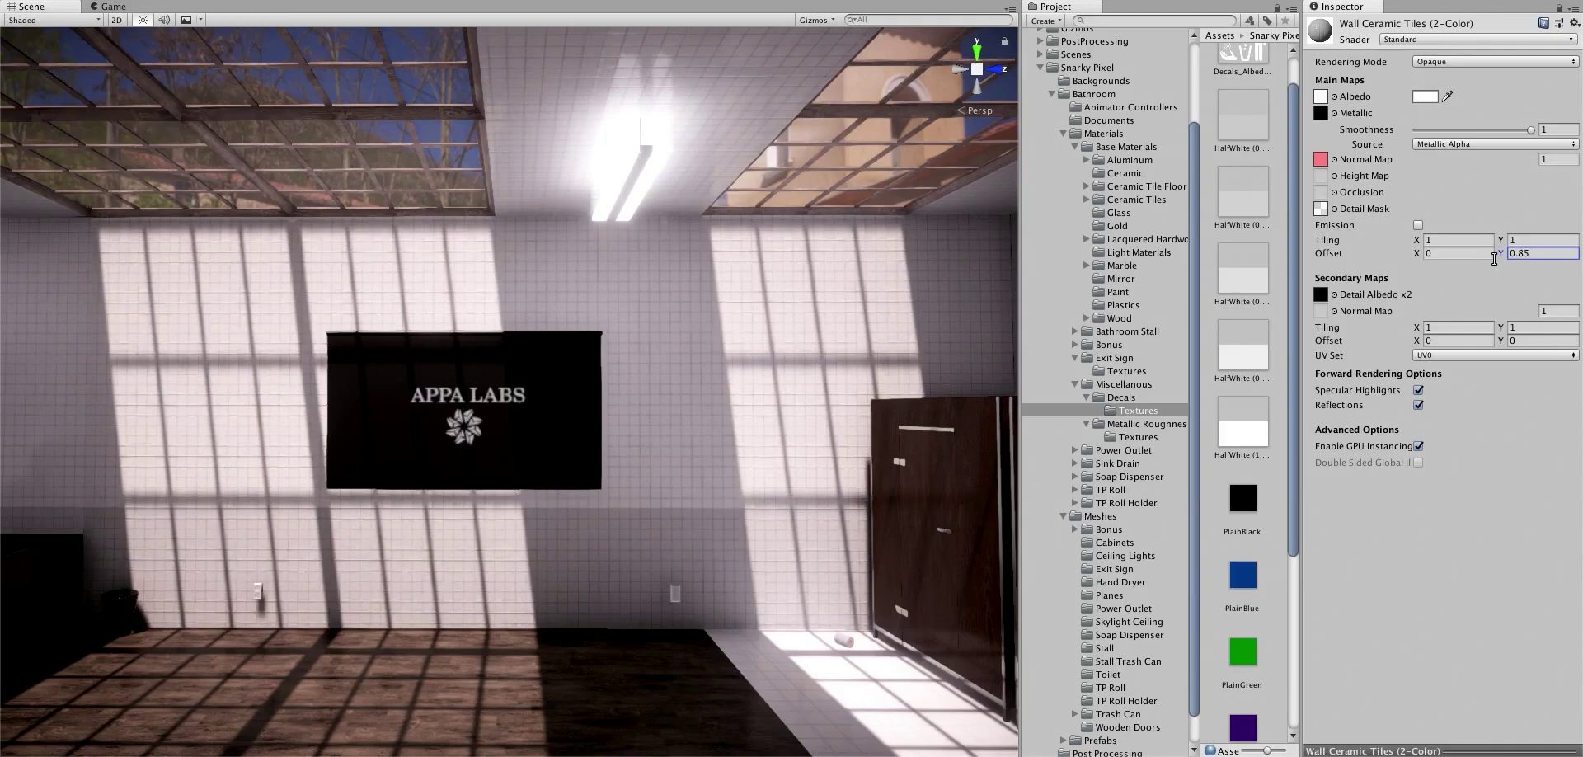
drag(1243, 272, 1323, 211)
drag(1243, 437, 1321, 209)
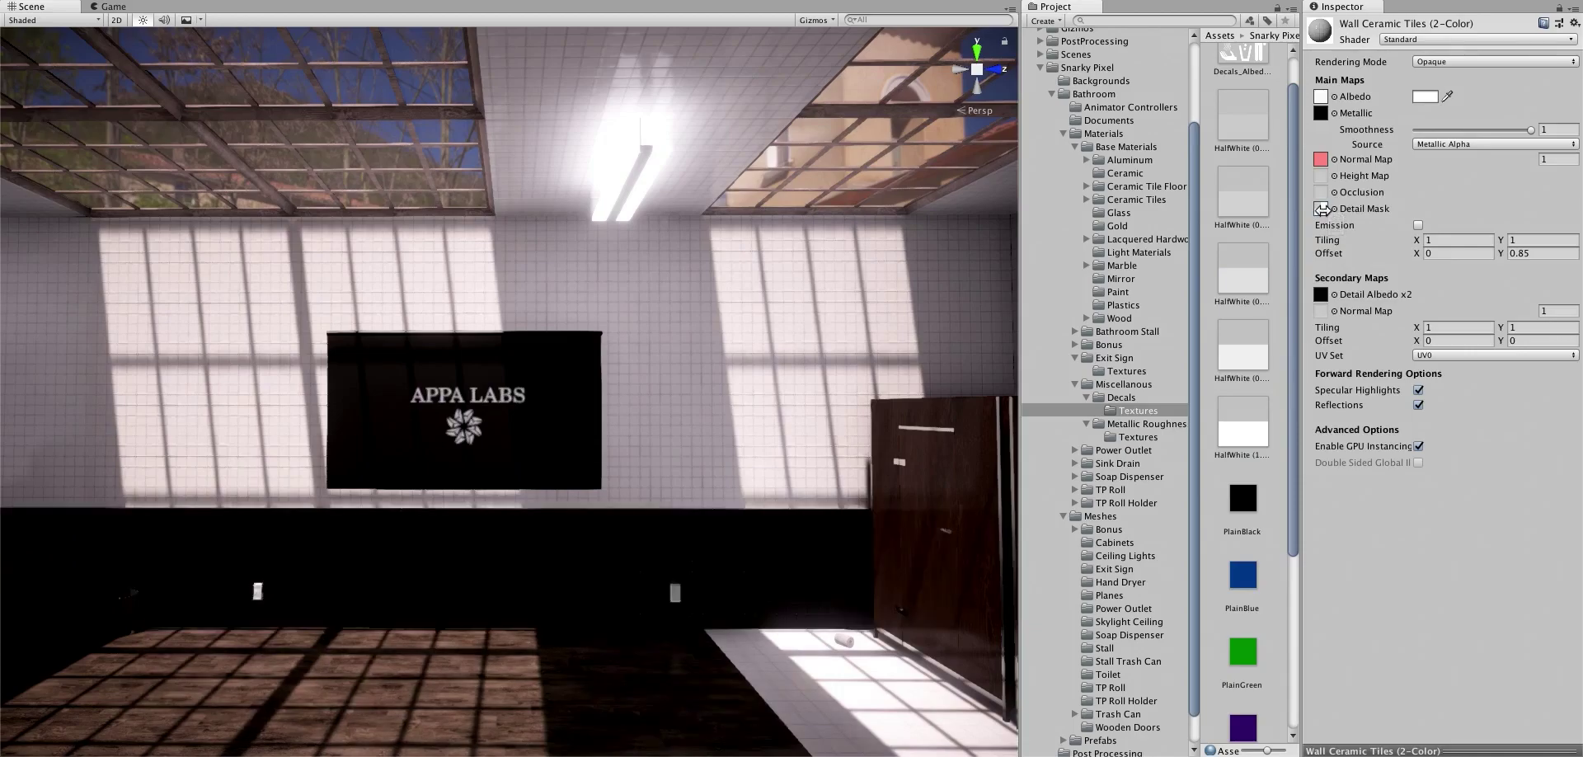
drag(1243, 345, 1322, 211)
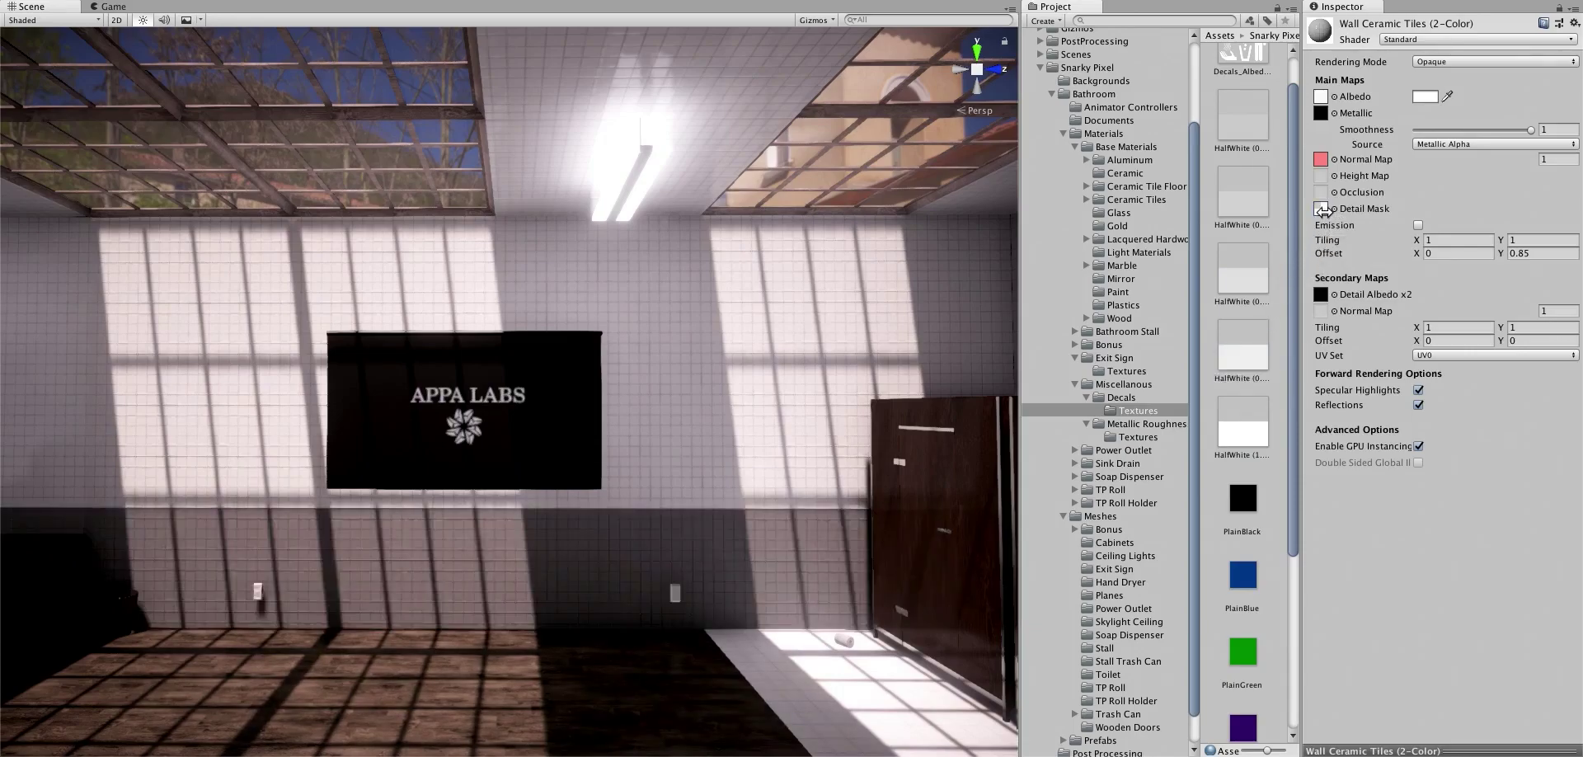